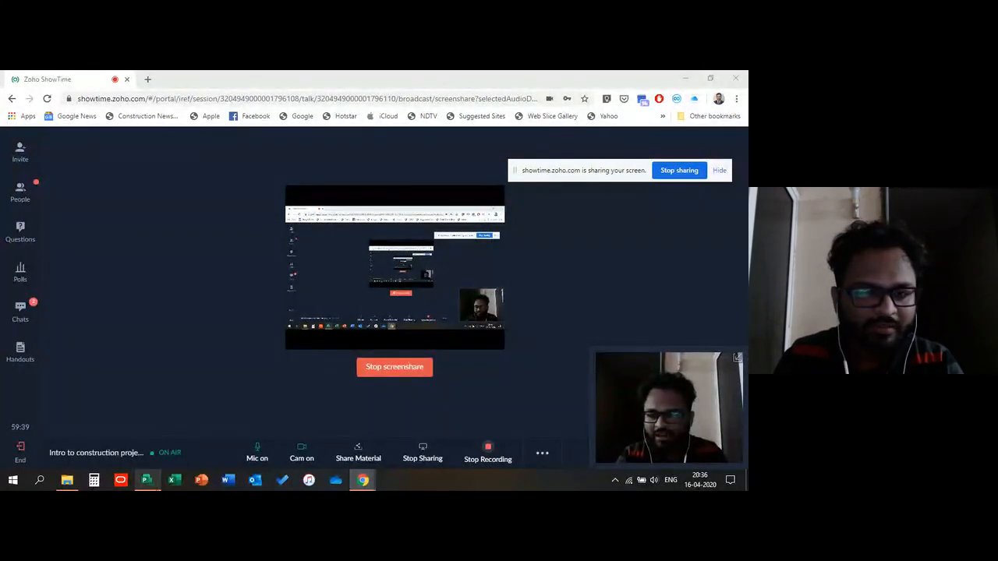
Step: Switch to Project Professional and start a new blank project
click(147, 479)
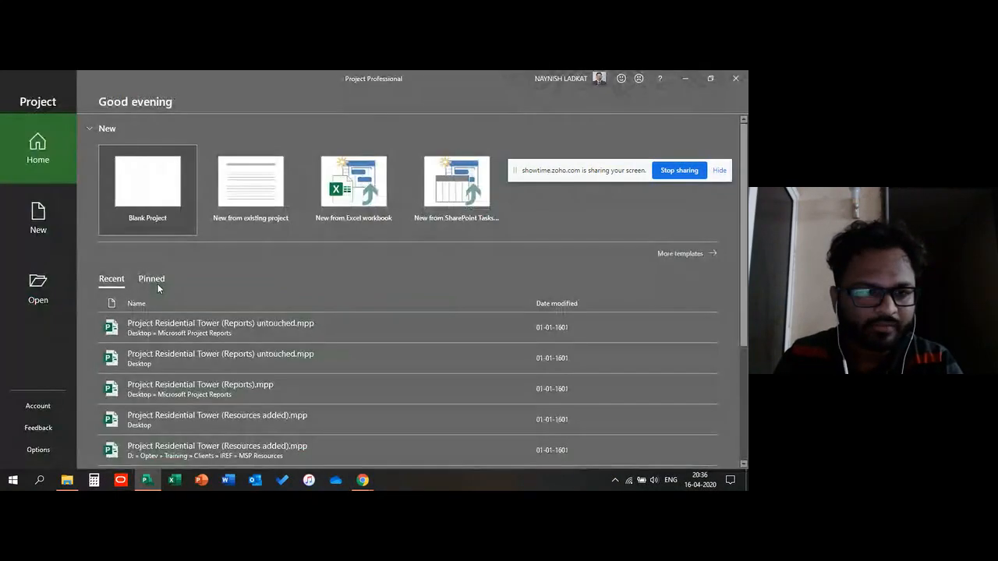
click(685, 79)
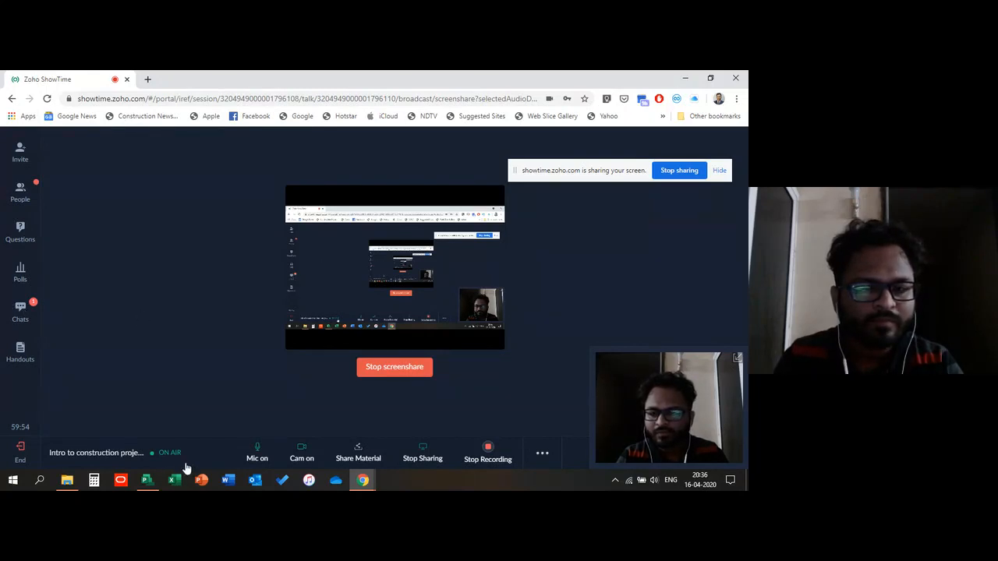
click(146, 481)
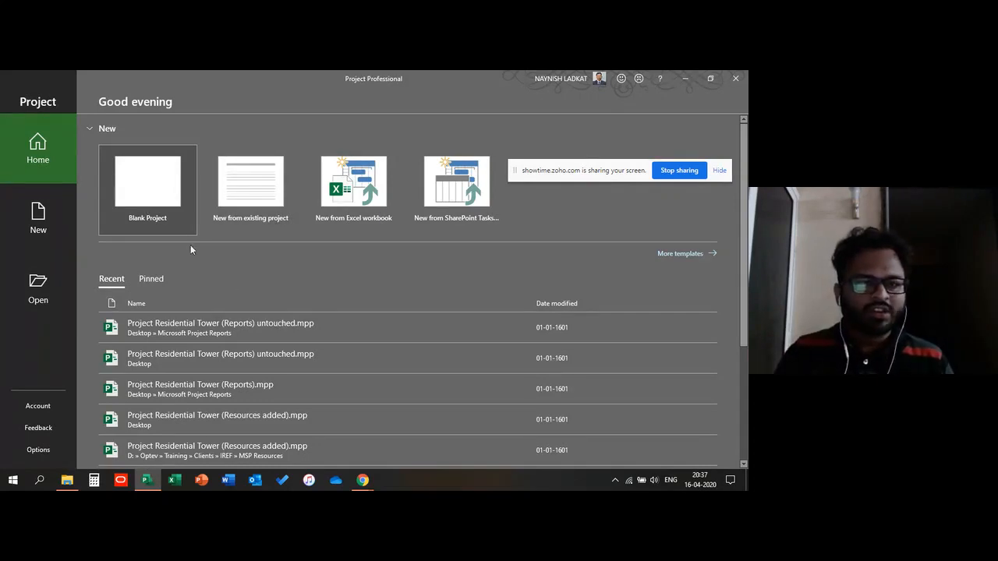
click(151, 182)
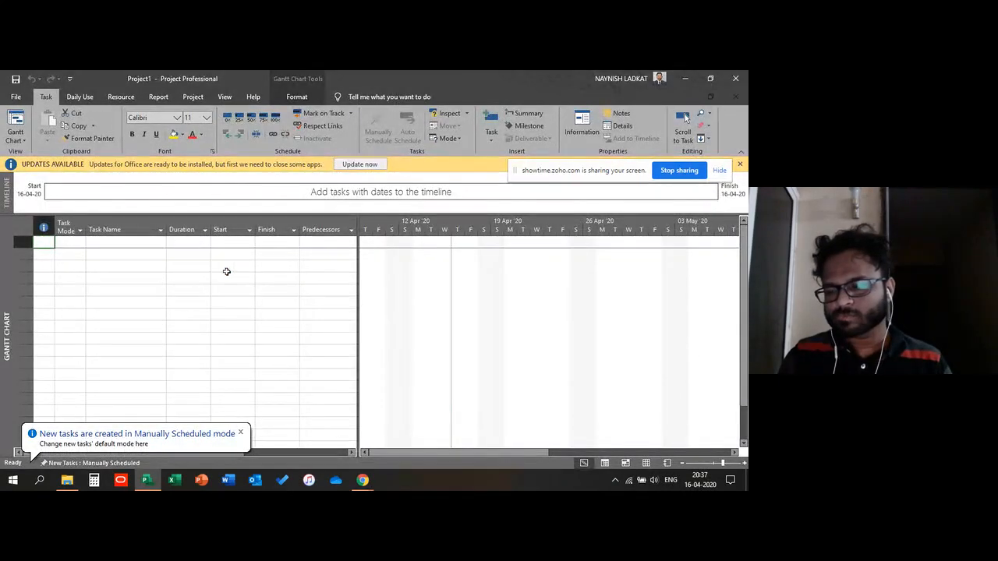
click(226, 269)
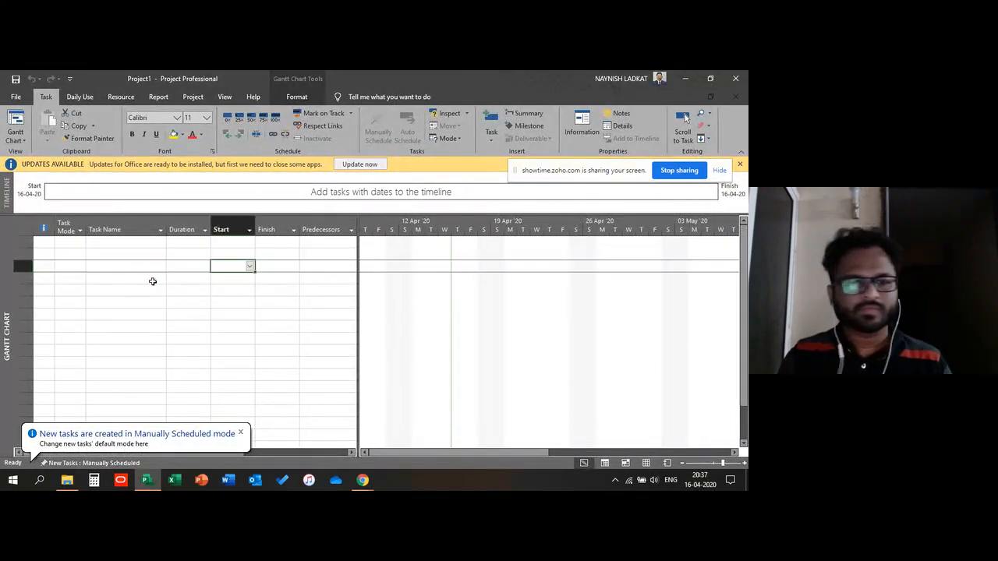
Step: Select cells and cell ranges in the Task Name column of the empty task sheet to explore the grid
click(153, 281)
click(116, 258)
click(129, 285)
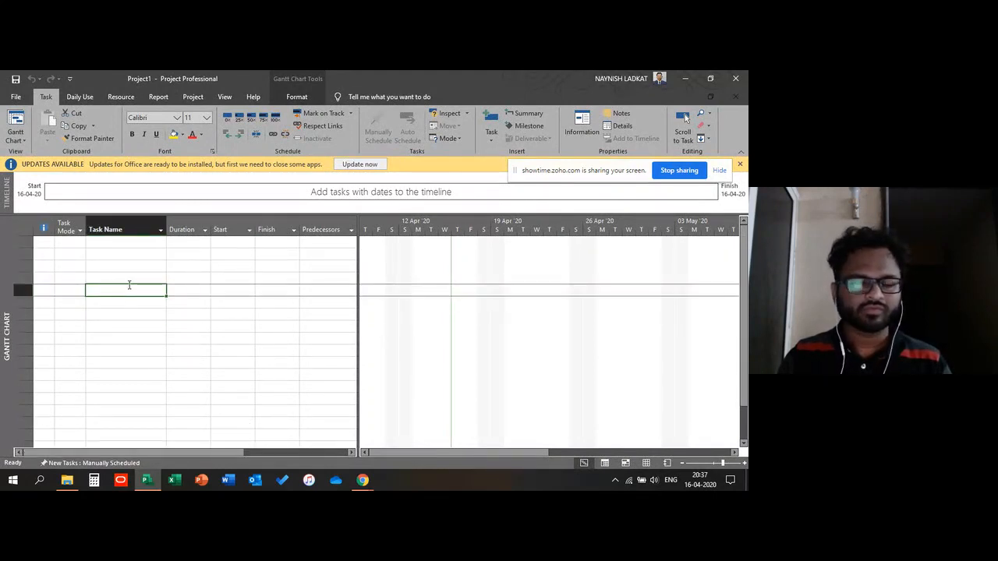
click(119, 270)
click(132, 304)
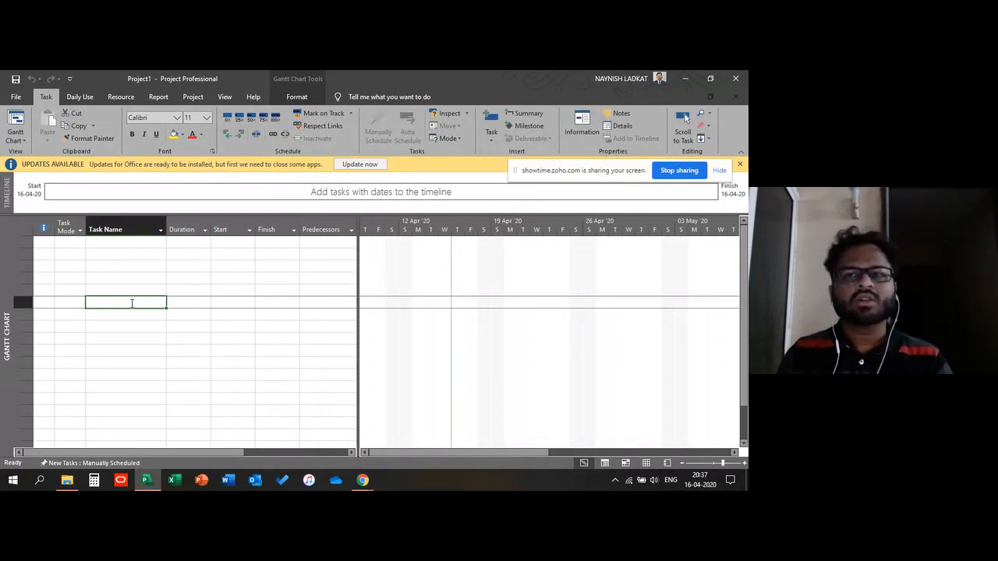
click(129, 277)
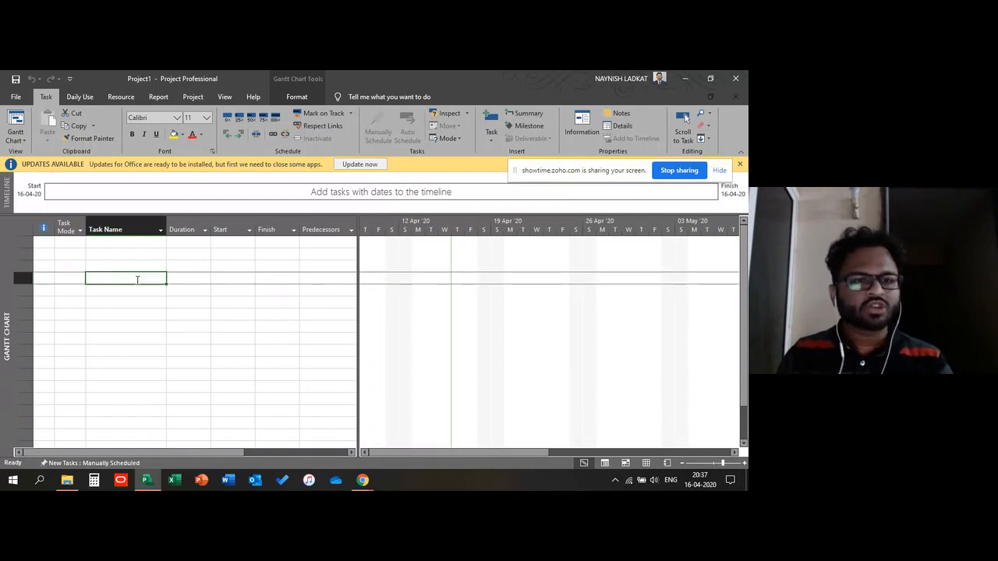
click(127, 307)
click(127, 276)
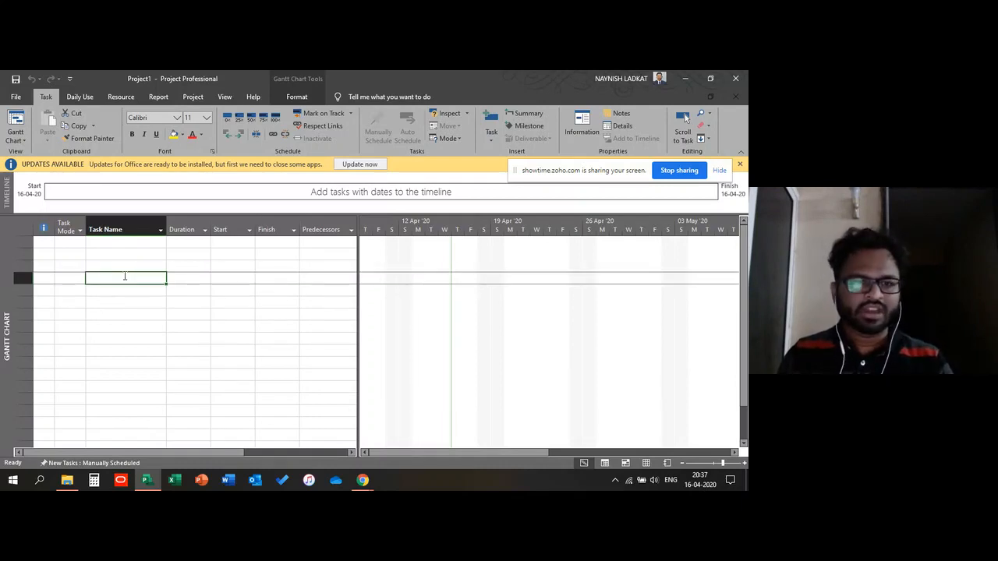
click(131, 293)
drag(120, 255, 123, 339)
click(122, 304)
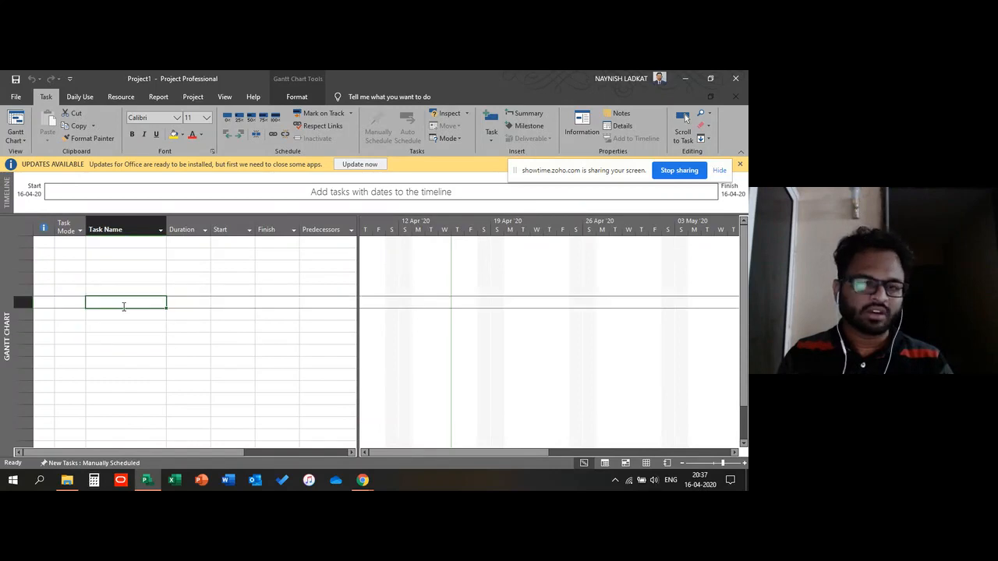
drag(125, 254, 117, 351)
click(130, 291)
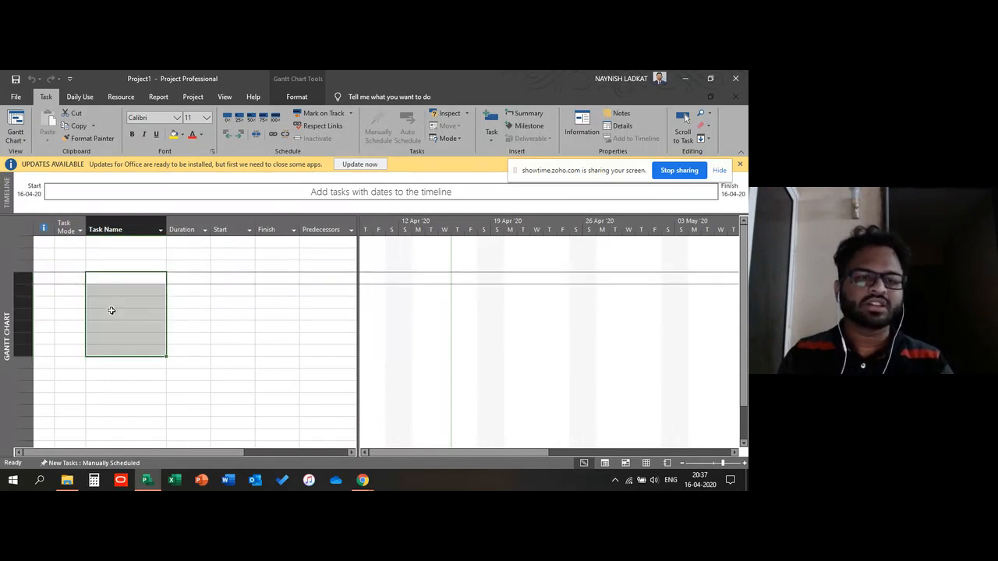
click(111, 312)
click(125, 254)
drag(121, 268, 119, 327)
click(116, 276)
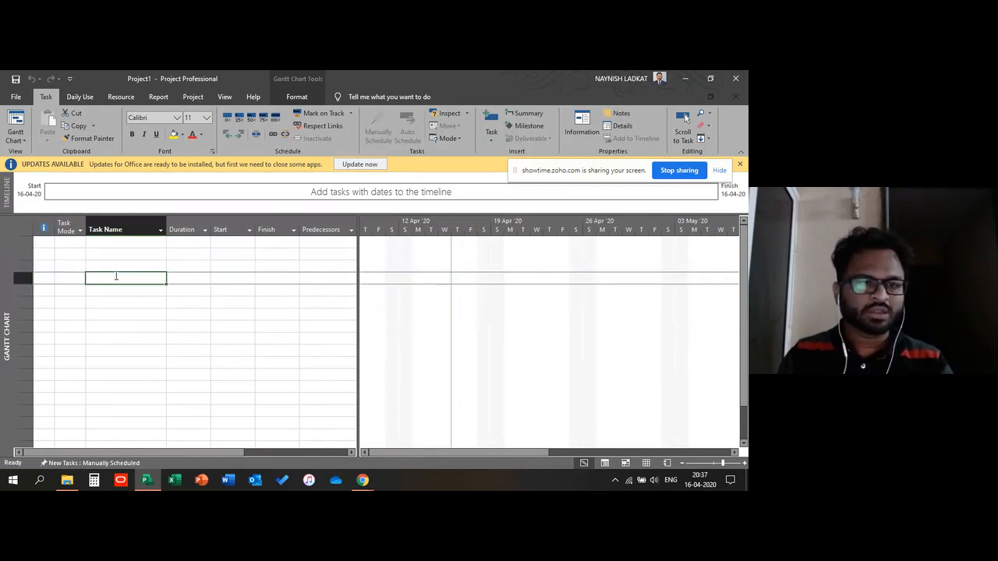
click(103, 322)
drag(96, 276, 113, 326)
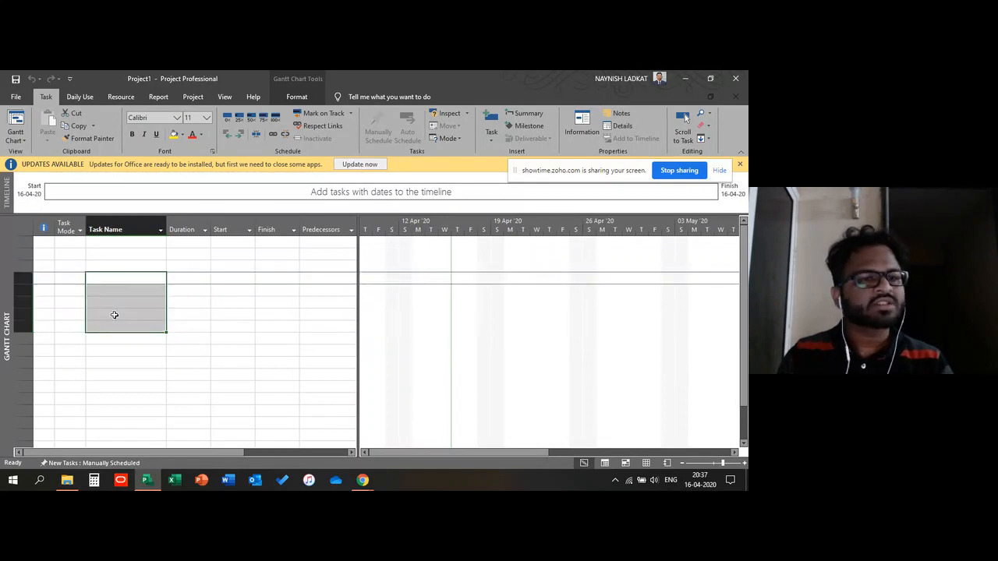
click(118, 305)
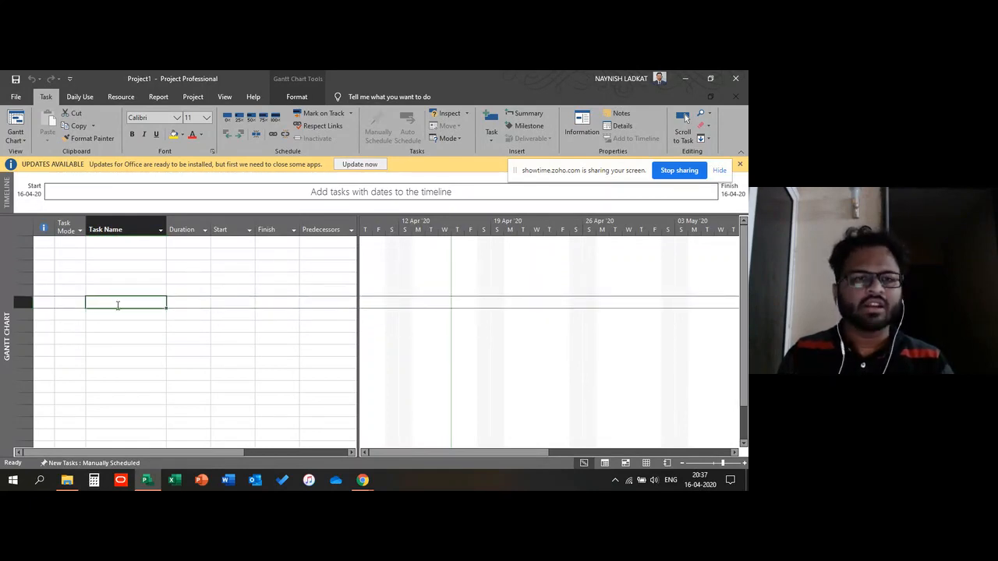
click(116, 279)
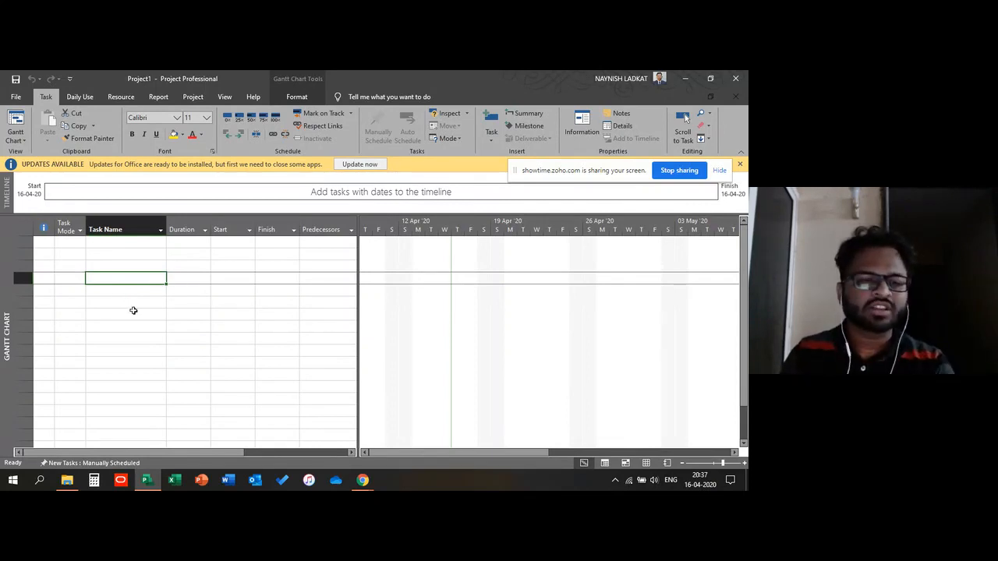
click(138, 265)
click(138, 290)
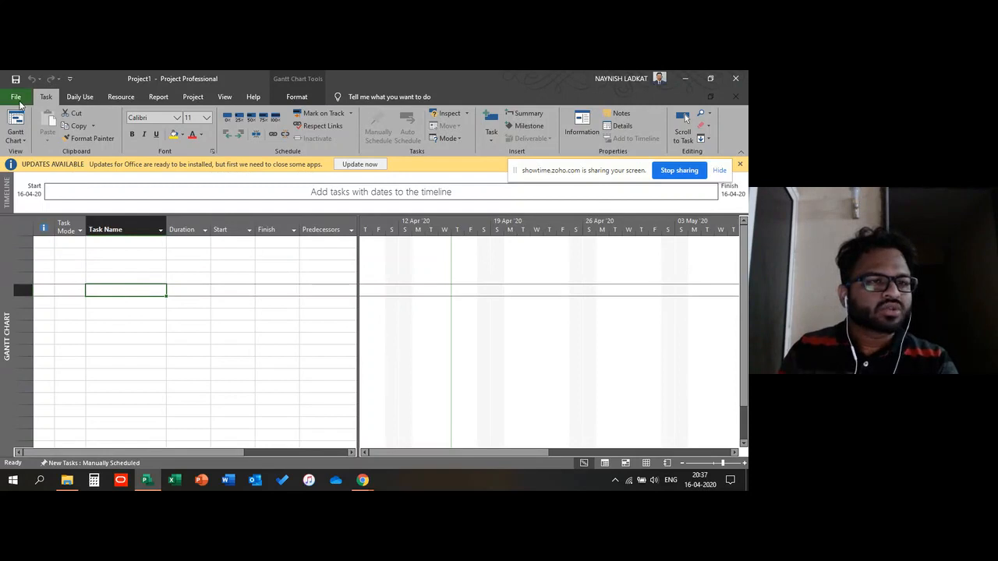
click(136, 312)
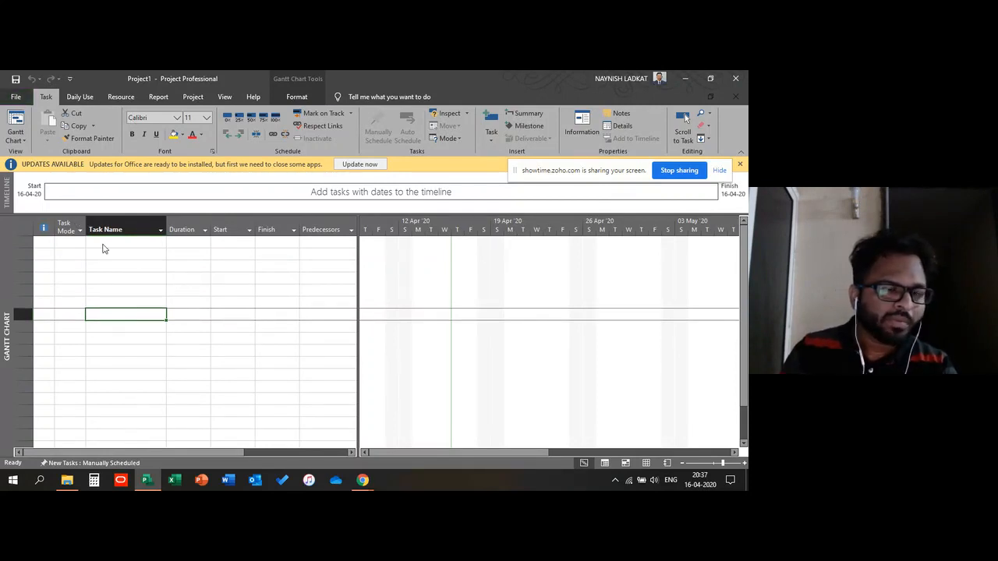
Step: Open the recent file Project Residential Tower (Reports) untouched and collapse the RCC summary task
key(ctrl+o)
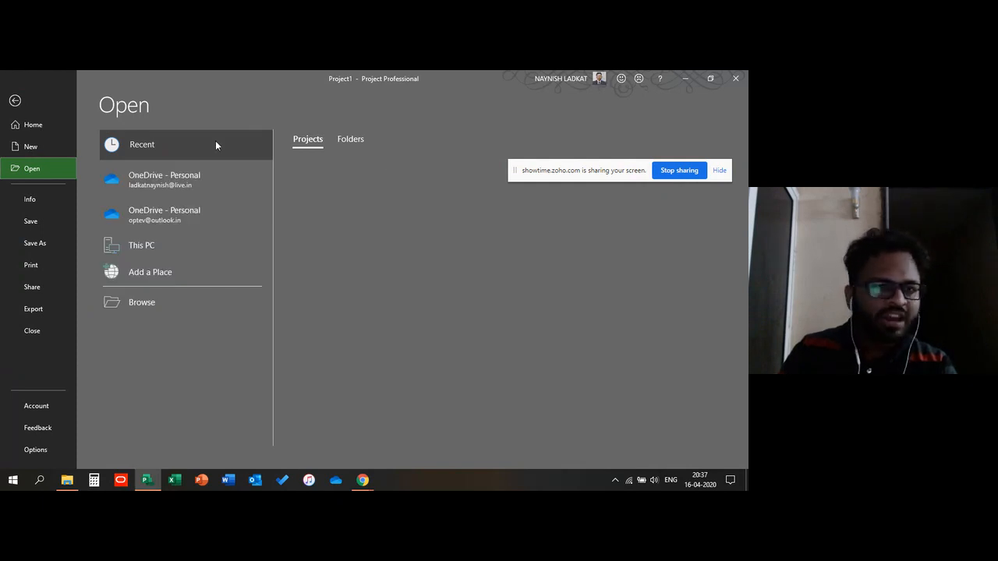
click(396, 232)
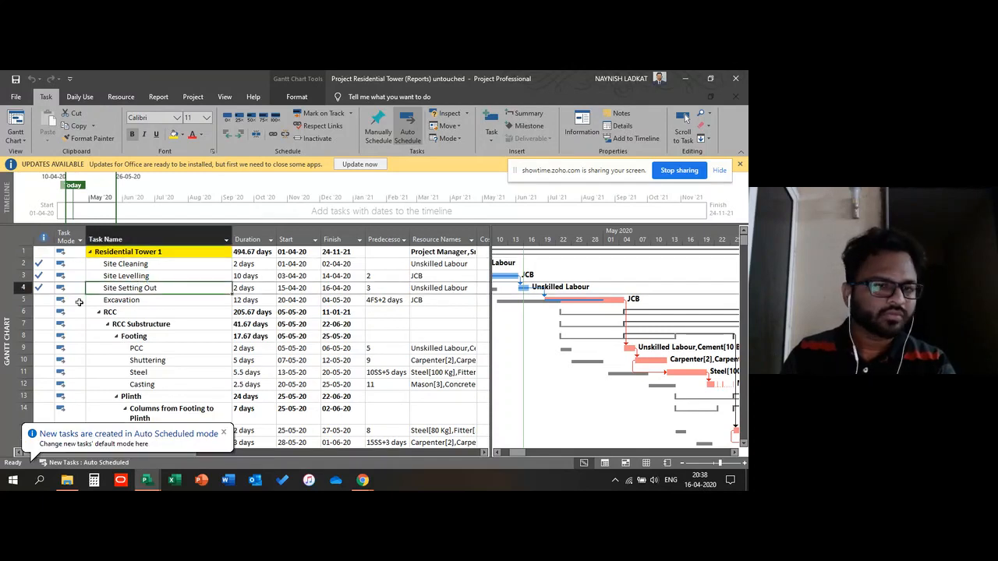
click(105, 312)
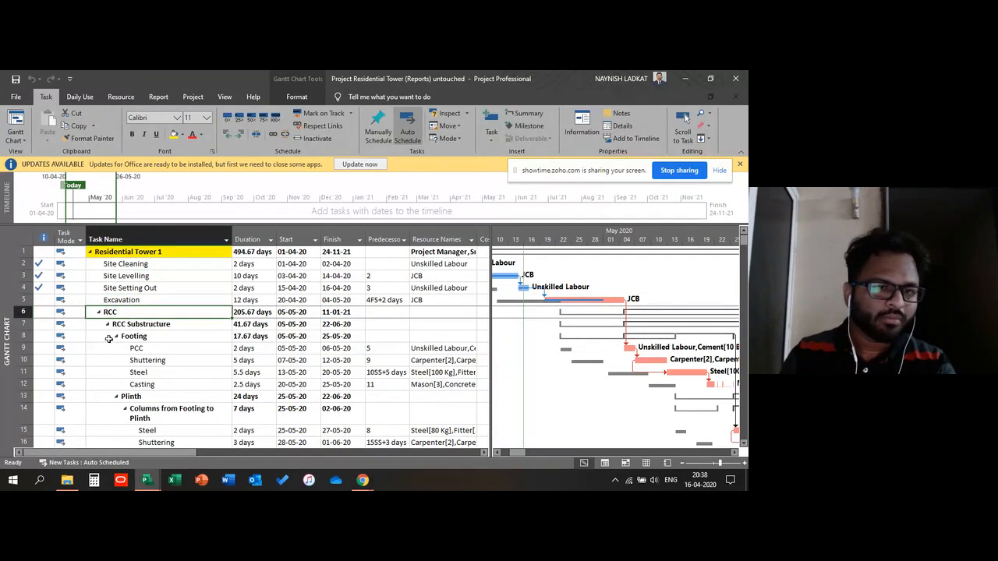
click(99, 313)
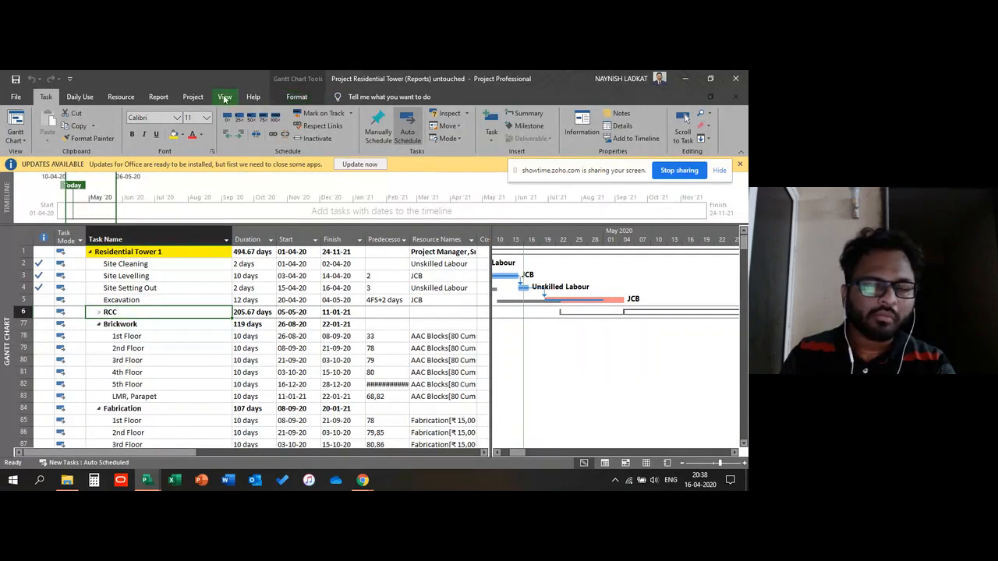
Step: Collapse the outline so only the main work packages under Residential Tower 1 are shown
click(225, 98)
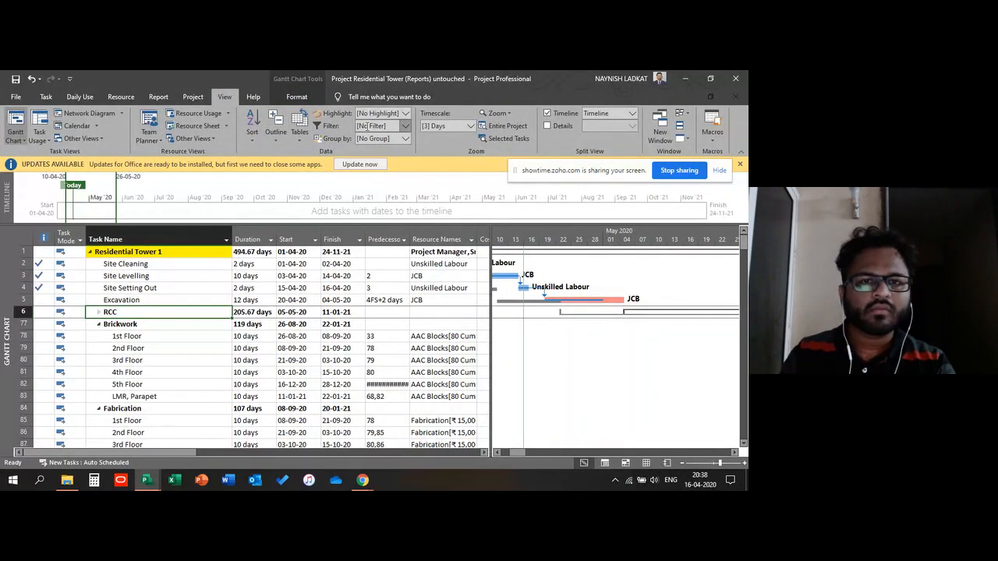
click(275, 128)
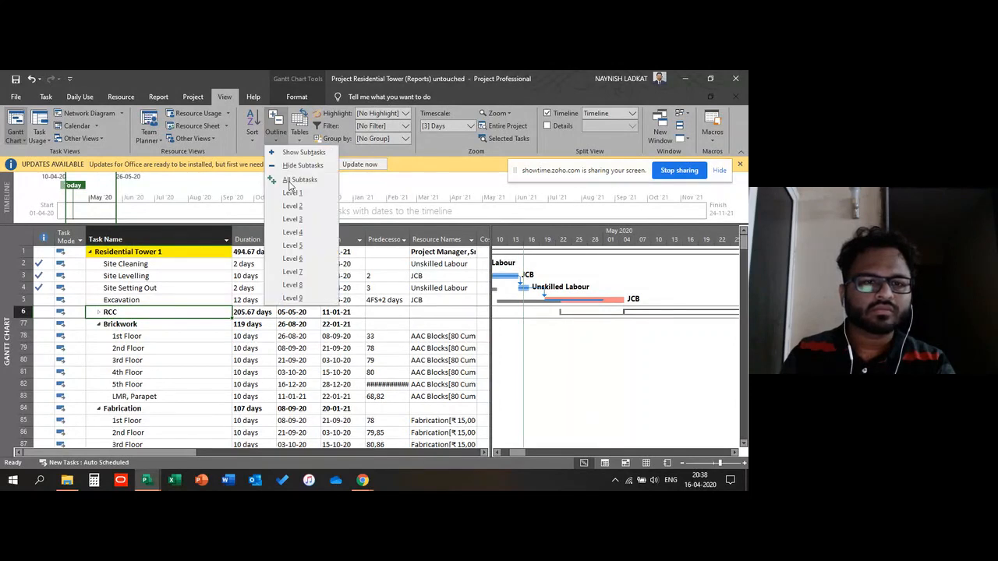
click(290, 183)
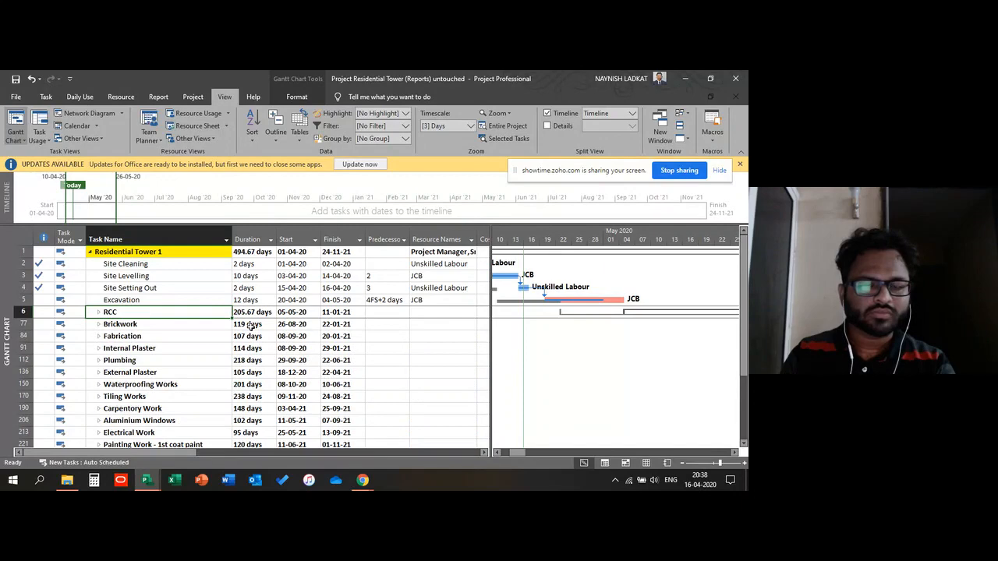
Step: Scroll through the collapsed list of work packages and their durations and dates
click(265, 288)
scroll(187, 312, down, 1)
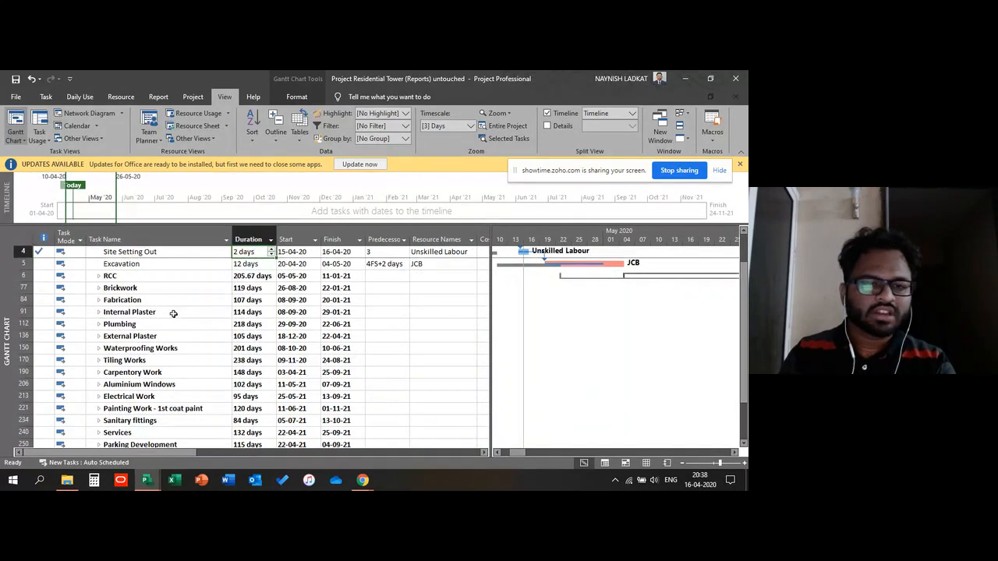
scroll(173, 313, down, 1)
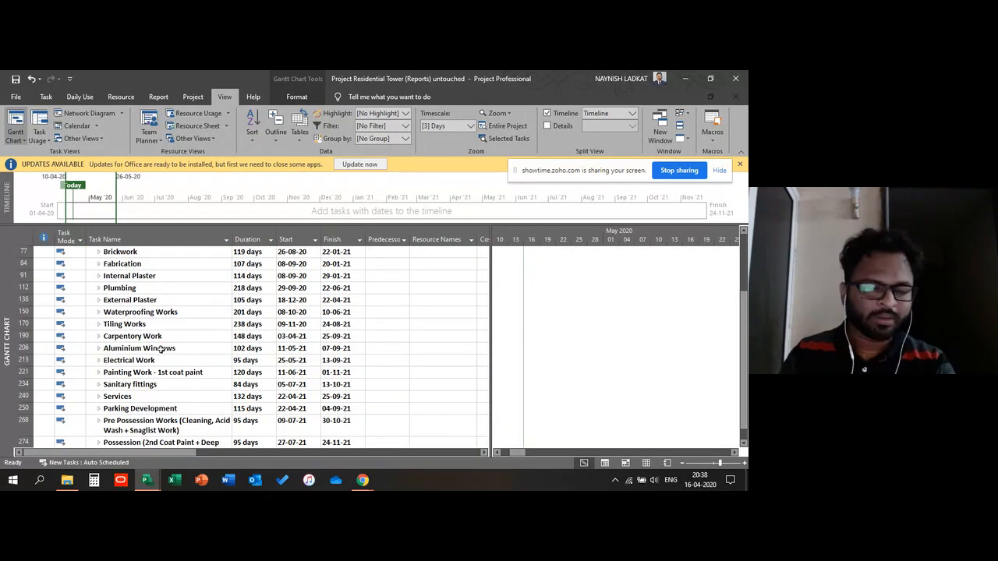
scroll(155, 289, down, 1)
scroll(154, 290, up, 2)
scroll(156, 314, down, 1)
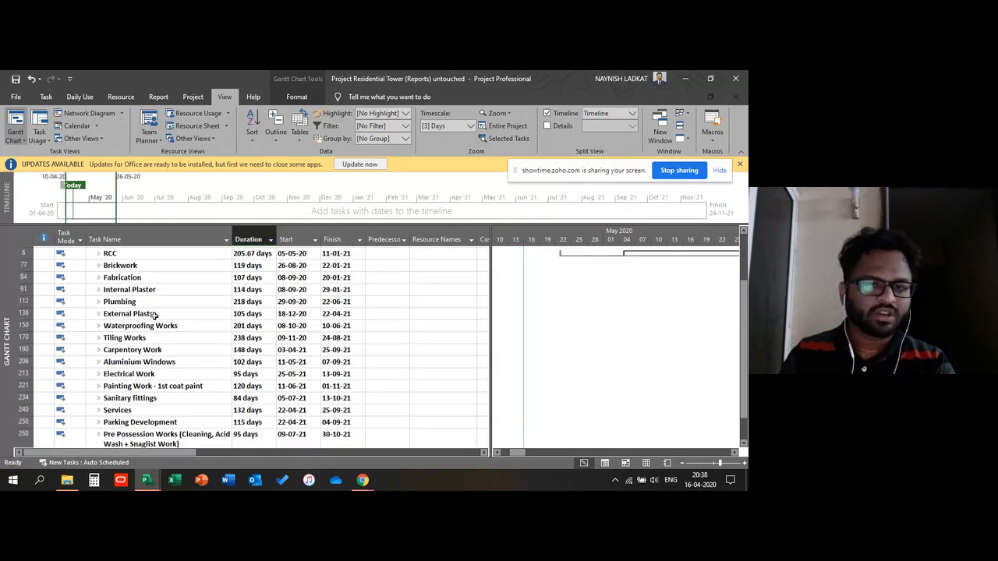
scroll(154, 315, down, 1)
scroll(152, 289, up, 2)
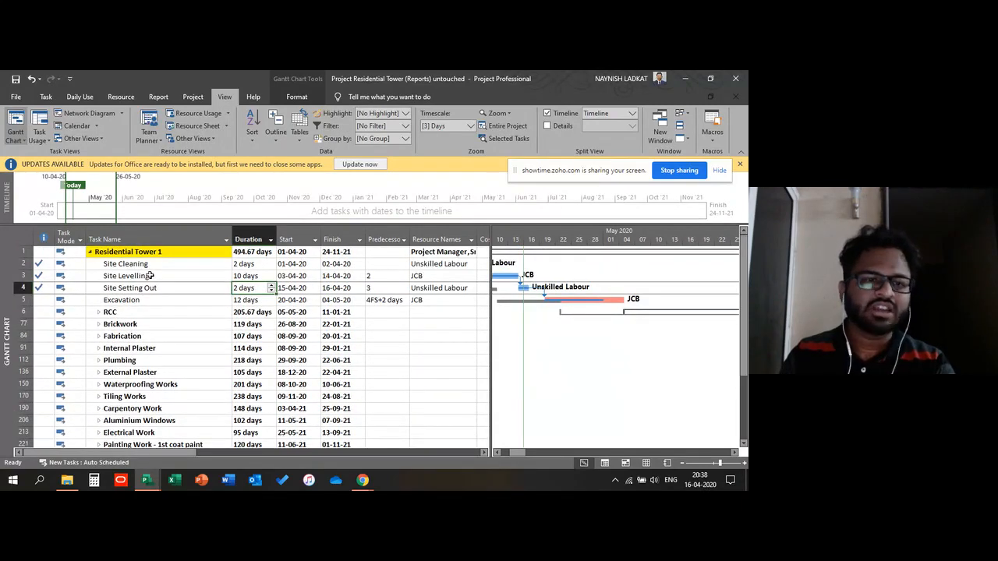
scroll(152, 276, down, 2)
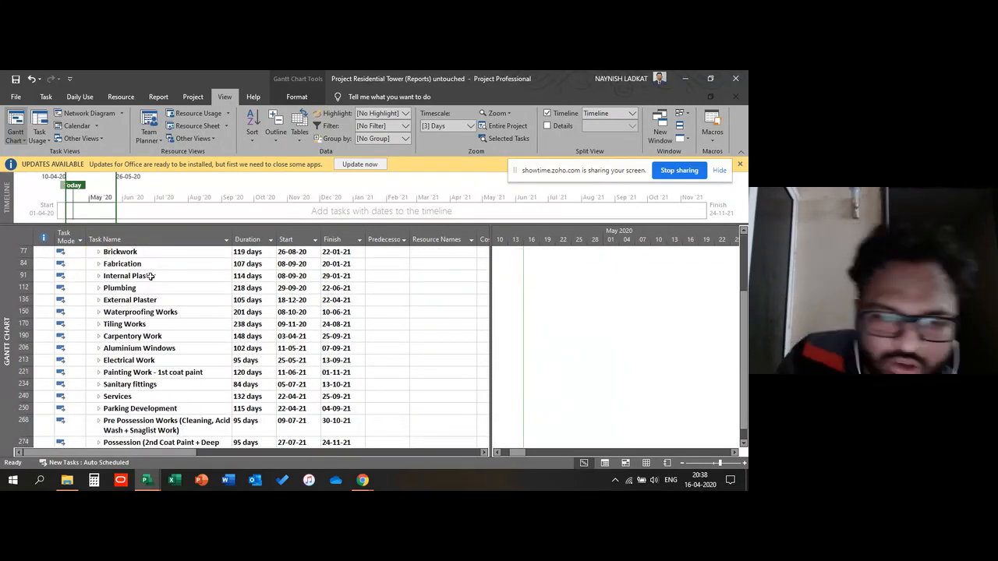
click(160, 301)
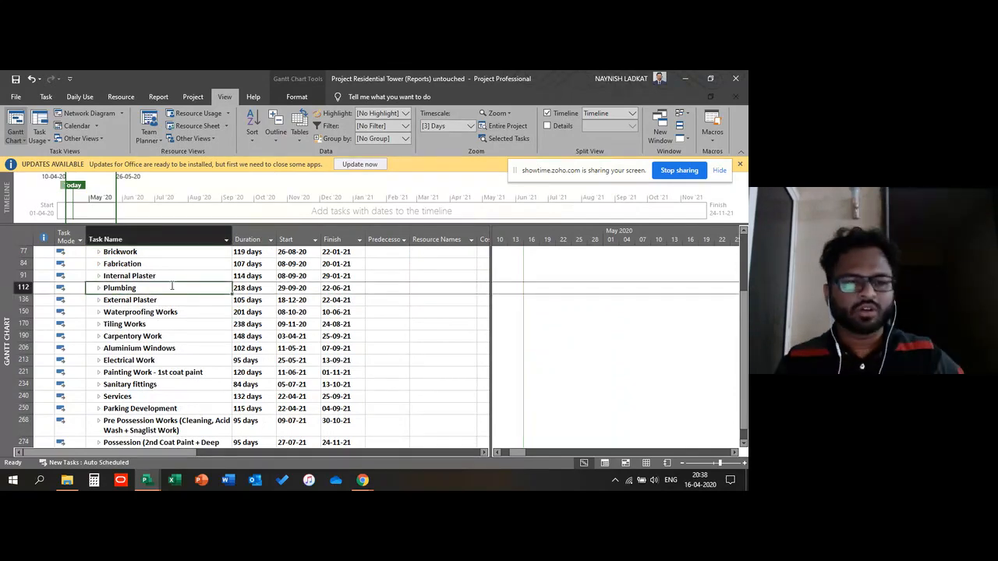
scroll(167, 316, down, 1)
scroll(167, 321, down, 1)
scroll(170, 296, up, 3)
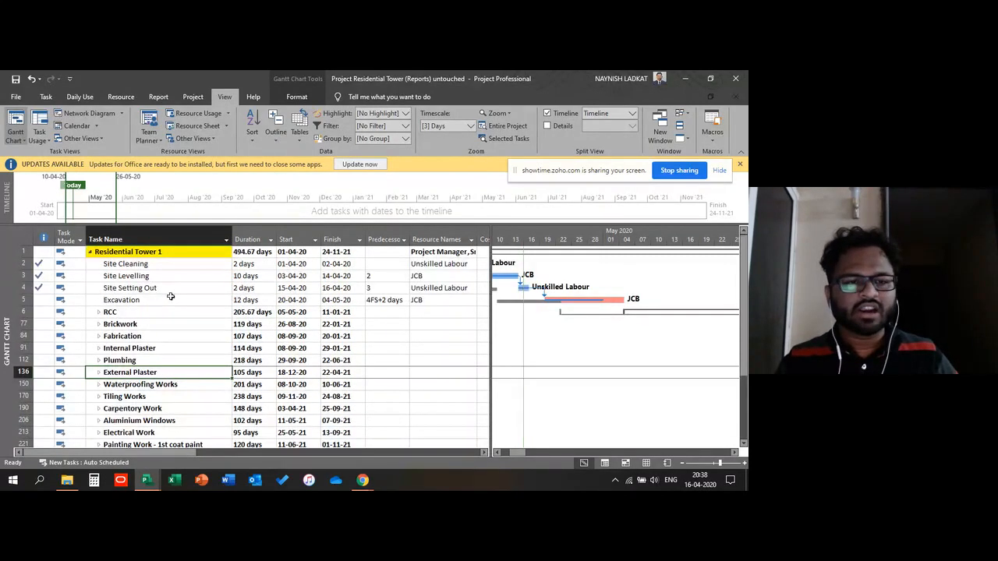
Step: Move the divider between the task table and the Gantt chart leftward to enlarge the chart area
click(159, 323)
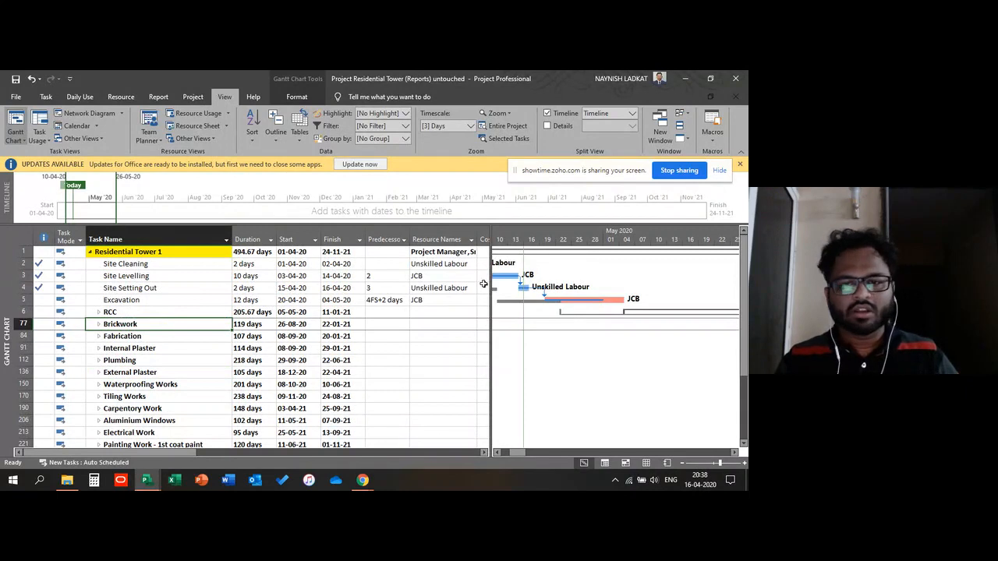
drag(491, 287, 406, 308)
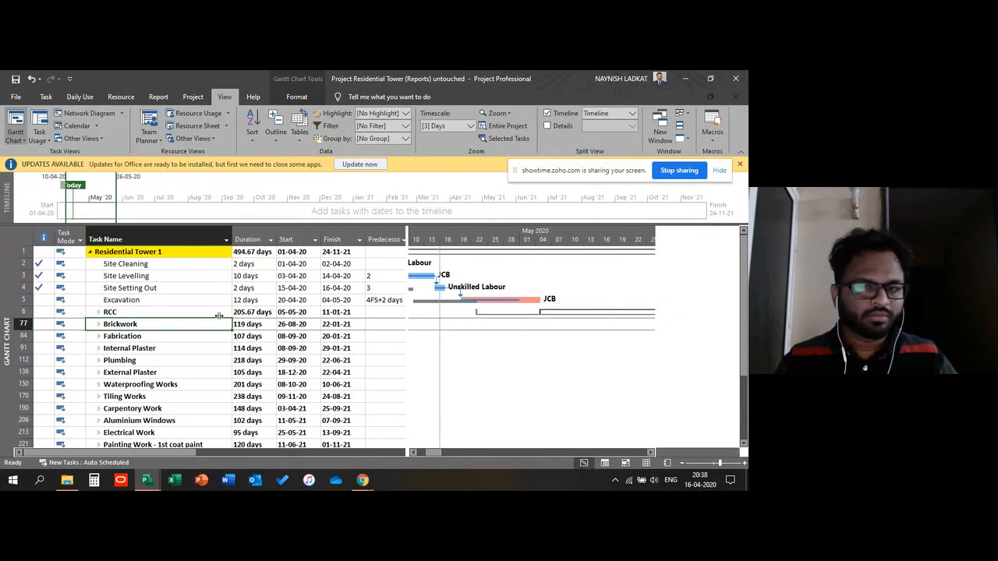
click(163, 361)
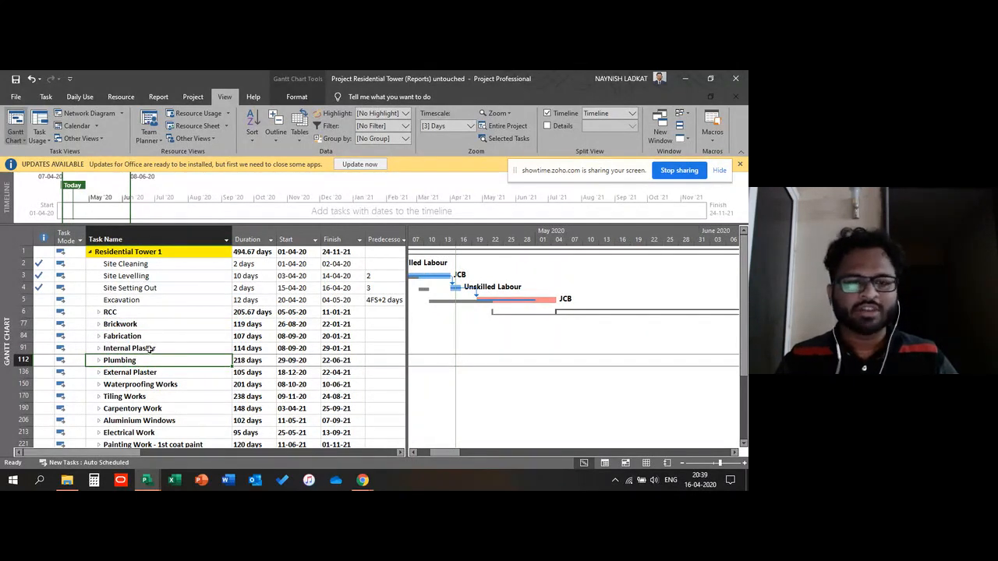
click(148, 326)
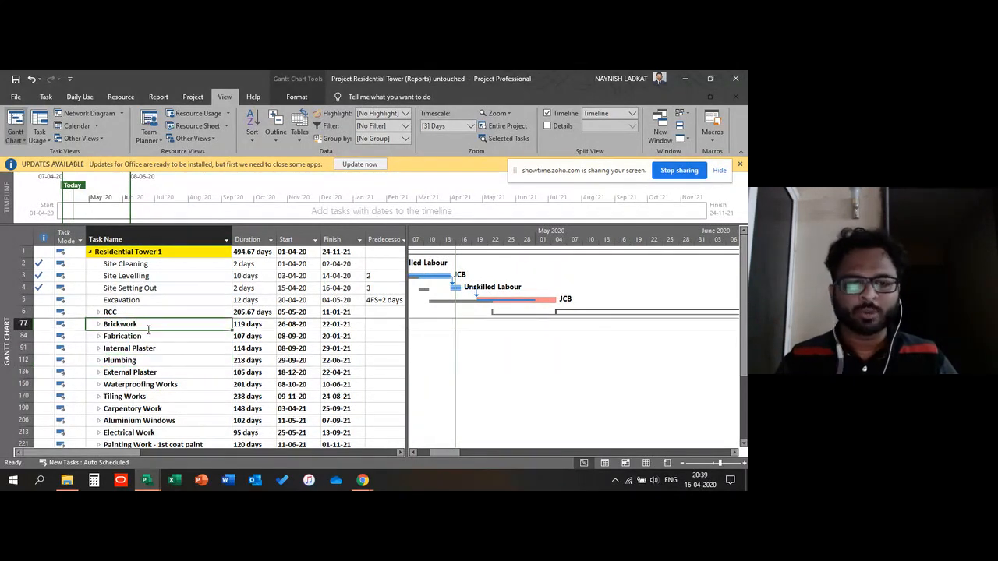
Step: Zoom the Gantt chart timescale out through the Zoom dialog
right_click(477, 236)
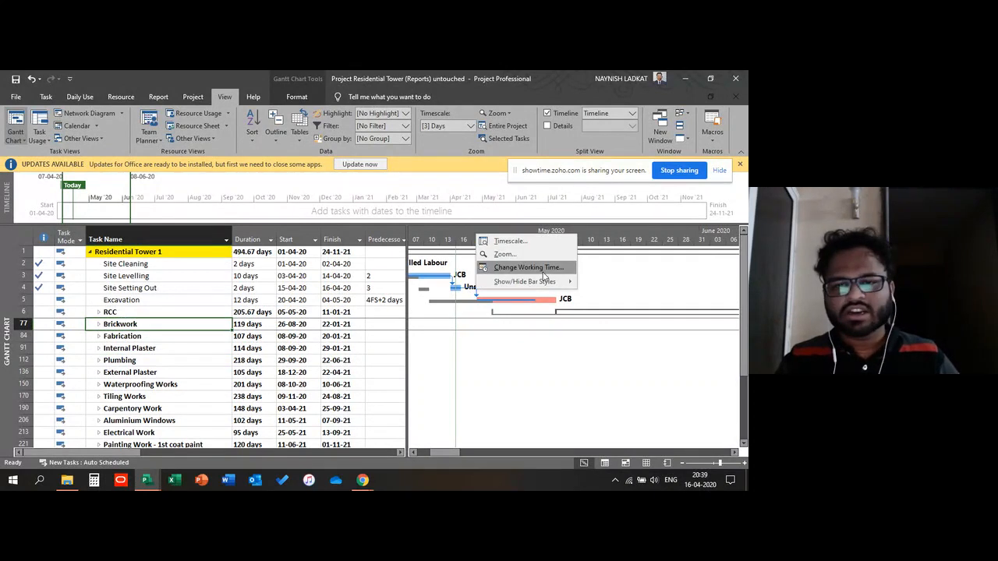
click(506, 254)
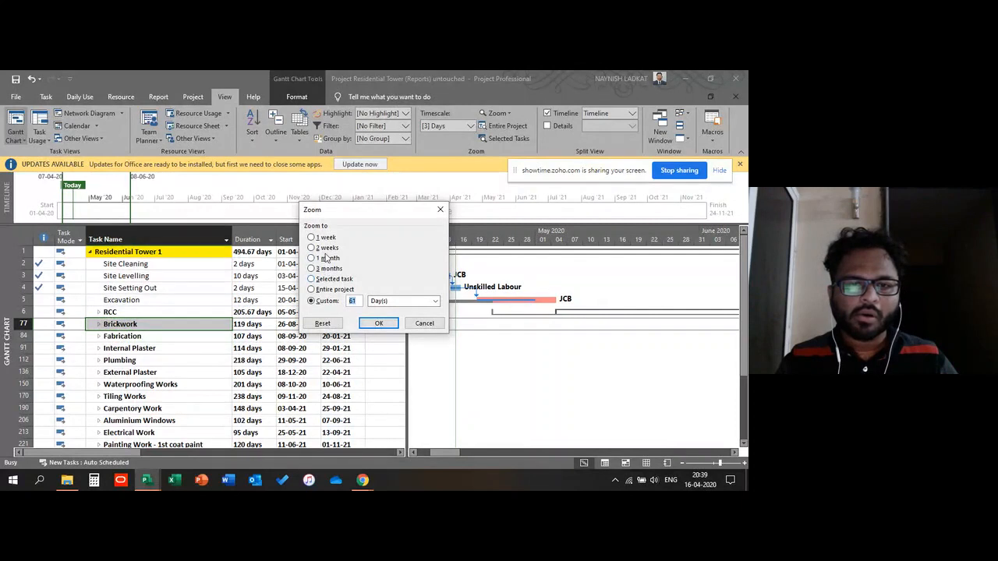
click(379, 323)
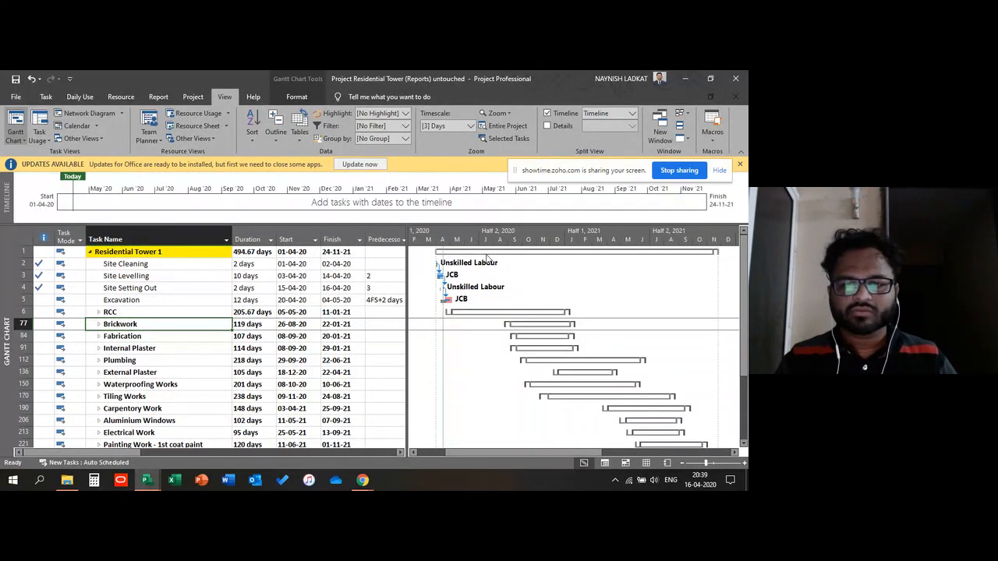
Step: Reopen the Zoom dialog and reset the Gantt chart timescale to its default zoom
right_click(479, 236)
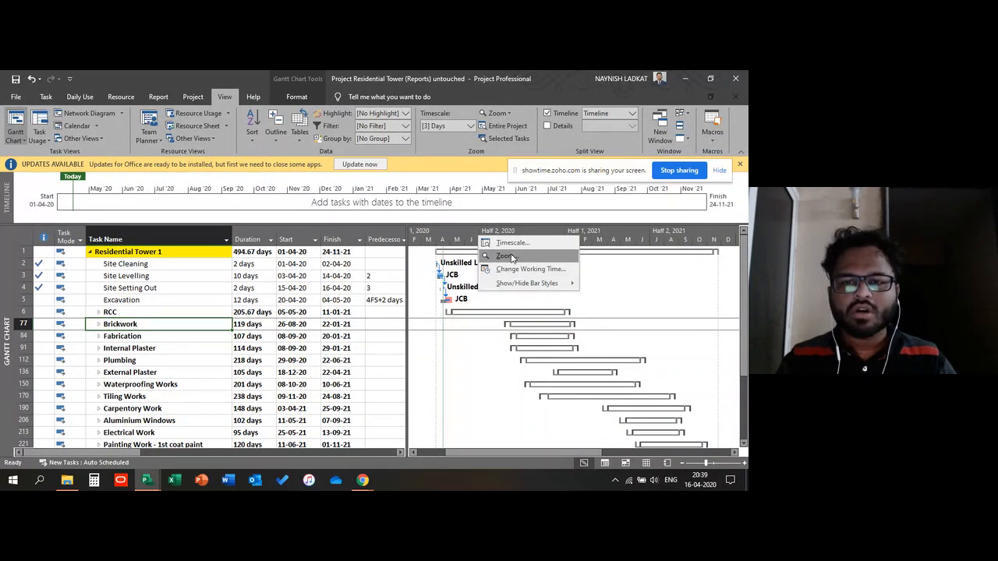
click(506, 256)
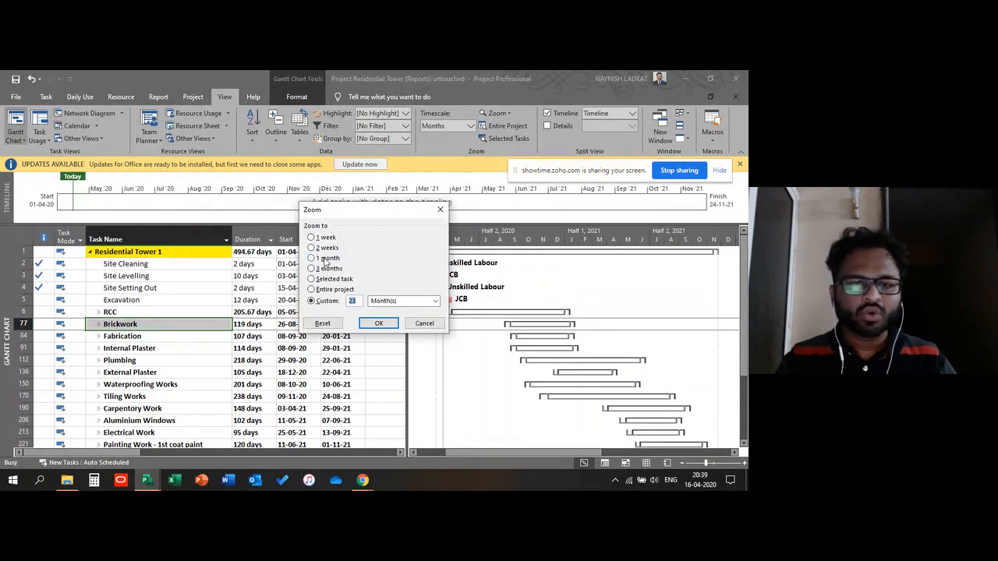
click(327, 258)
click(333, 328)
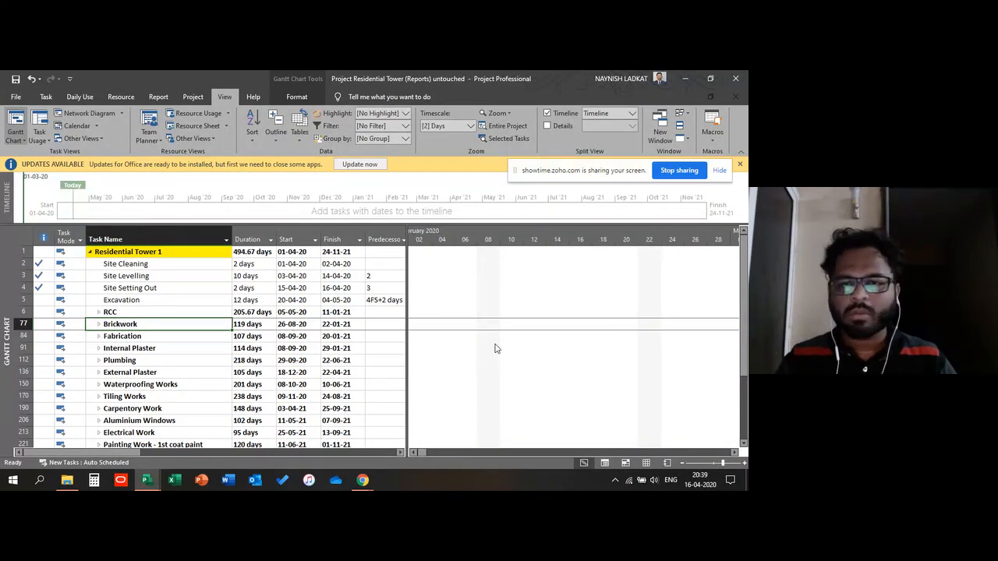
Step: Scroll the Gantt chart timeline across April and May 2020 while selecting several work-package rows
drag(431, 453, 422, 452)
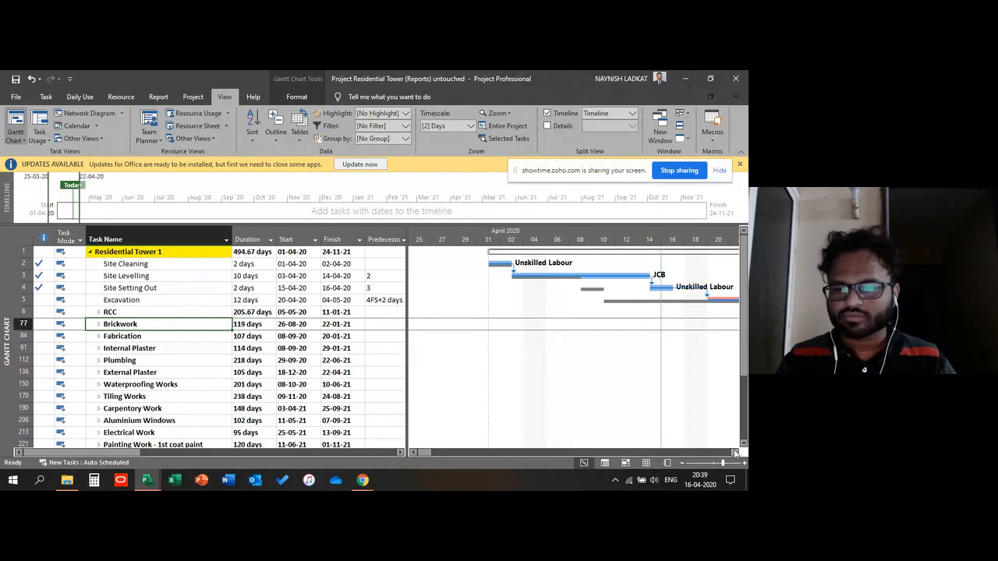
click(735, 452)
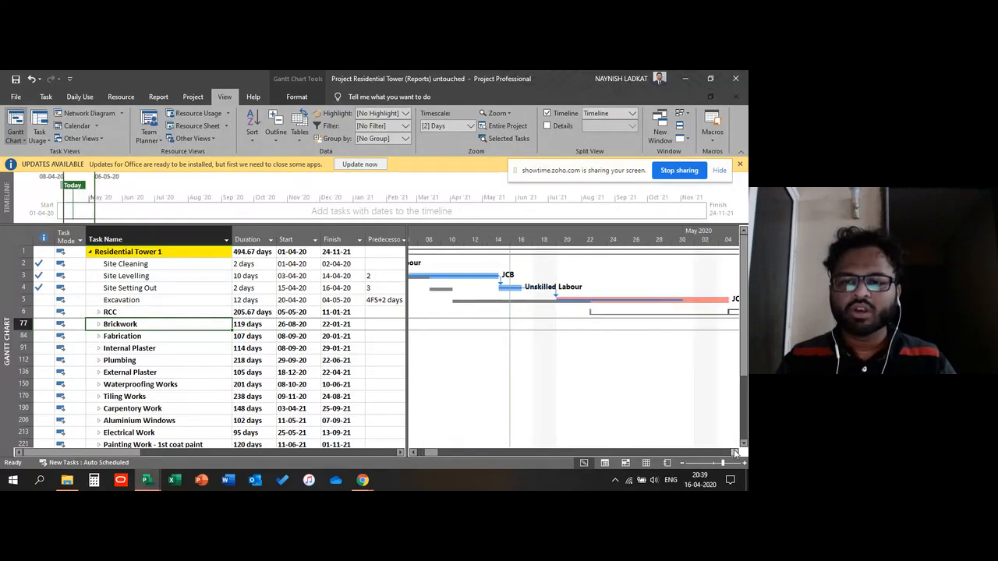
click(735, 453)
click(184, 301)
click(171, 360)
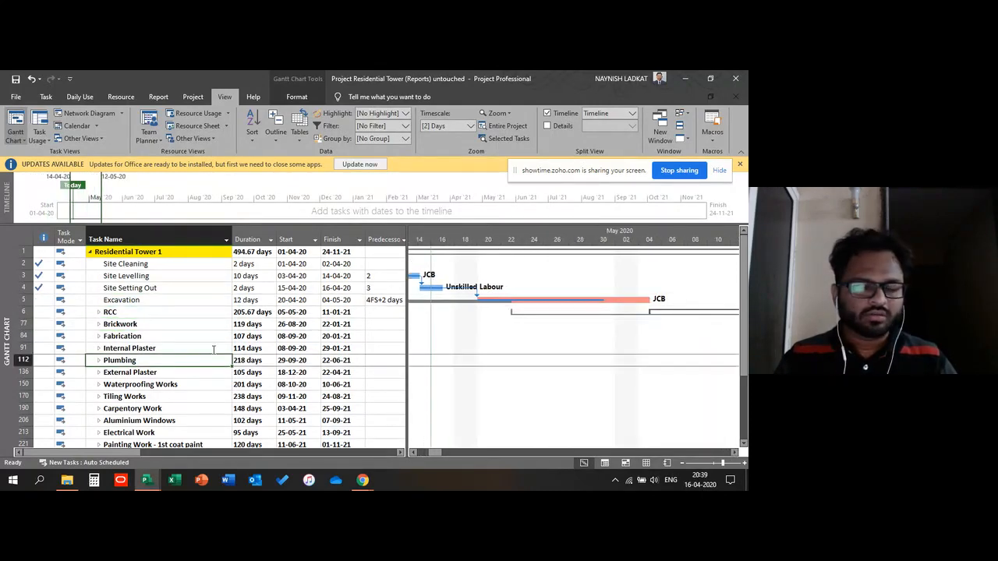
click(143, 323)
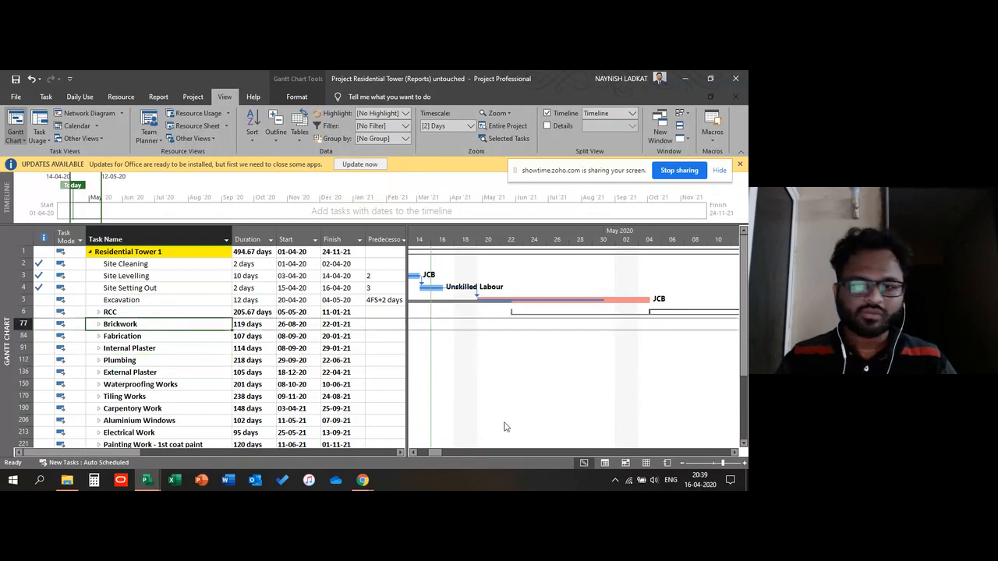
drag(437, 454, 423, 454)
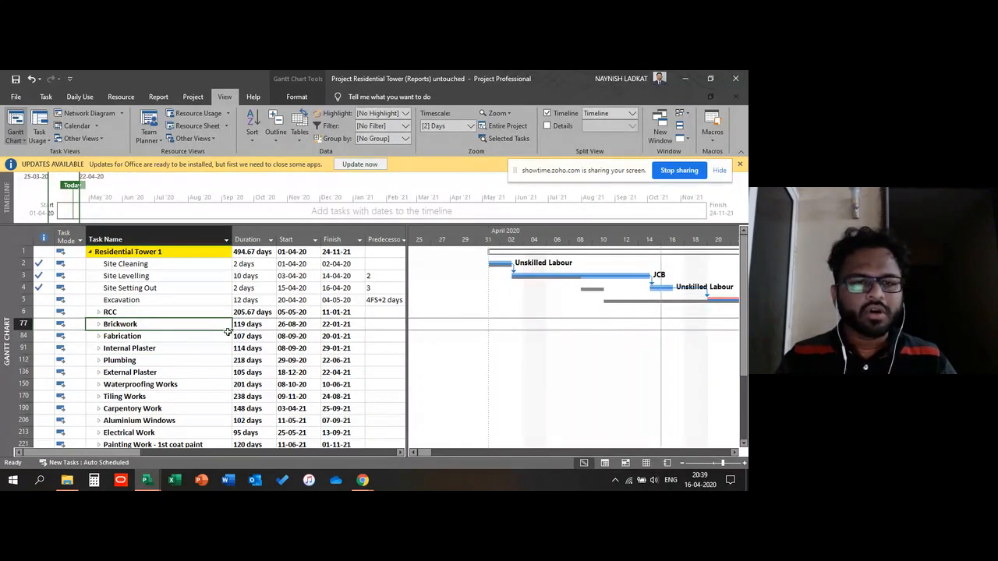
Step: Select the RCC summary task and expand it to show all its subtasks
click(186, 277)
click(156, 359)
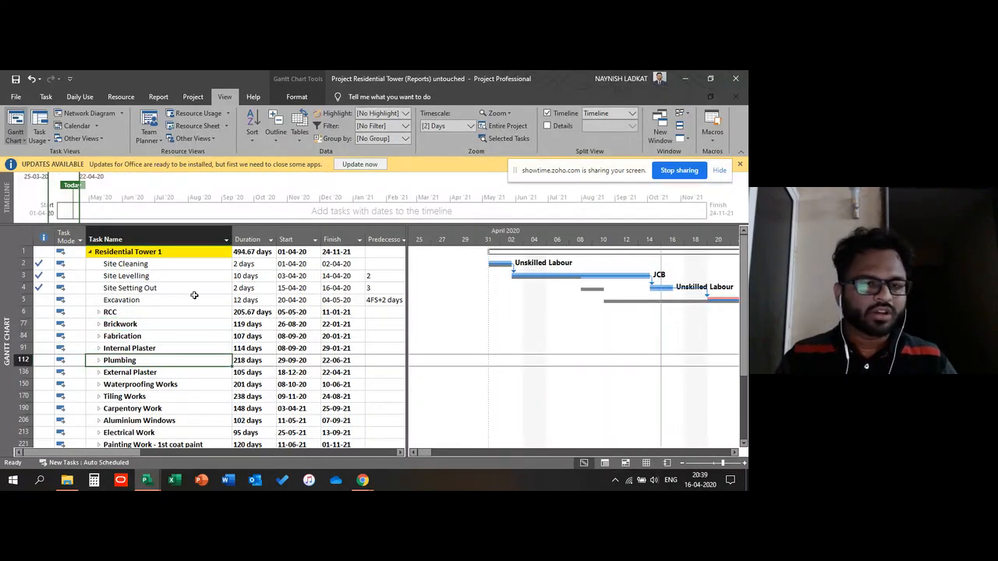
click(129, 325)
click(178, 312)
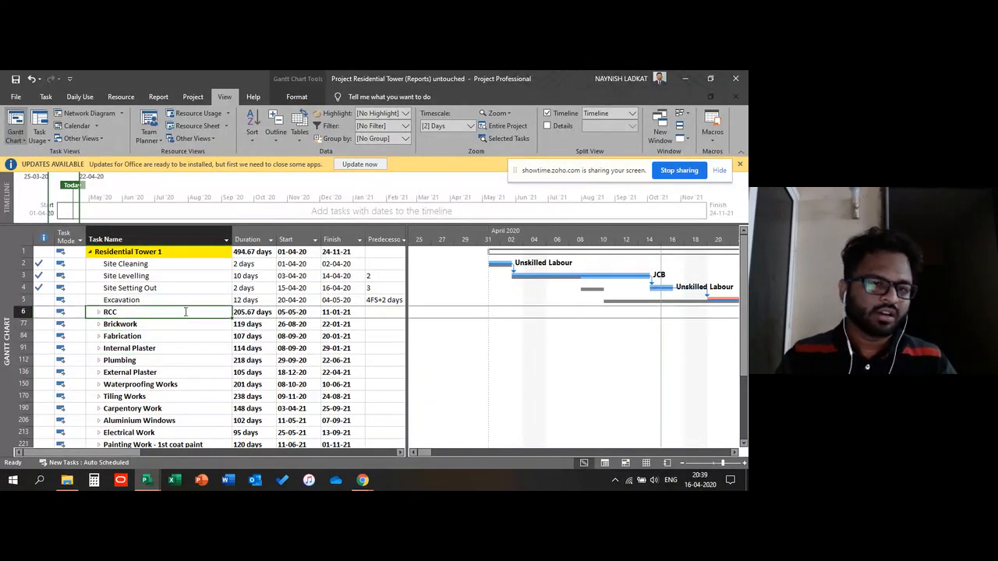
key(alt+shift+equal)
scroll(185, 312, down, 1)
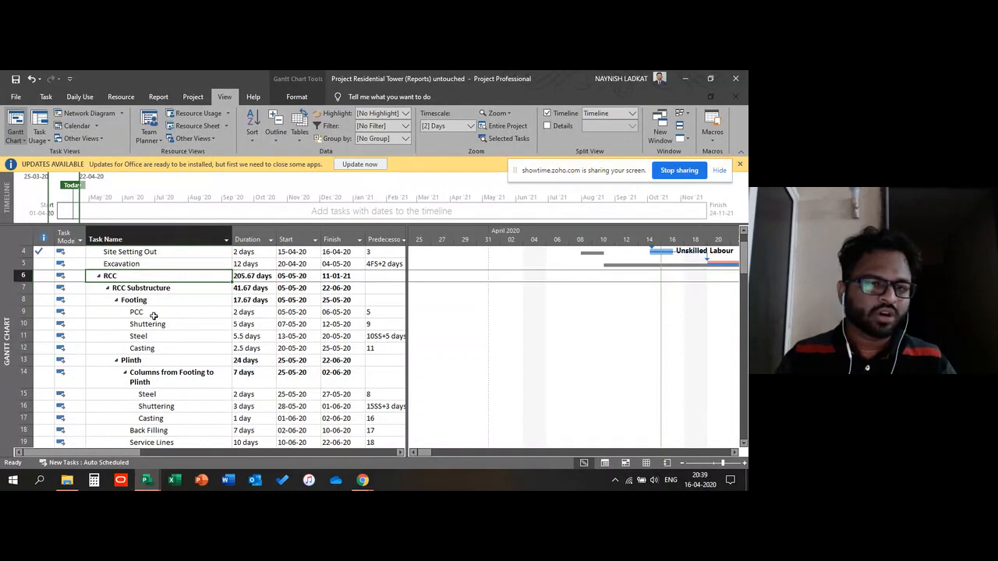
Step: Browse the RCC Substructure tasks under Footing and Plinth, checking their durations, dates and predecessors
click(153, 315)
scroll(173, 324, down, 3)
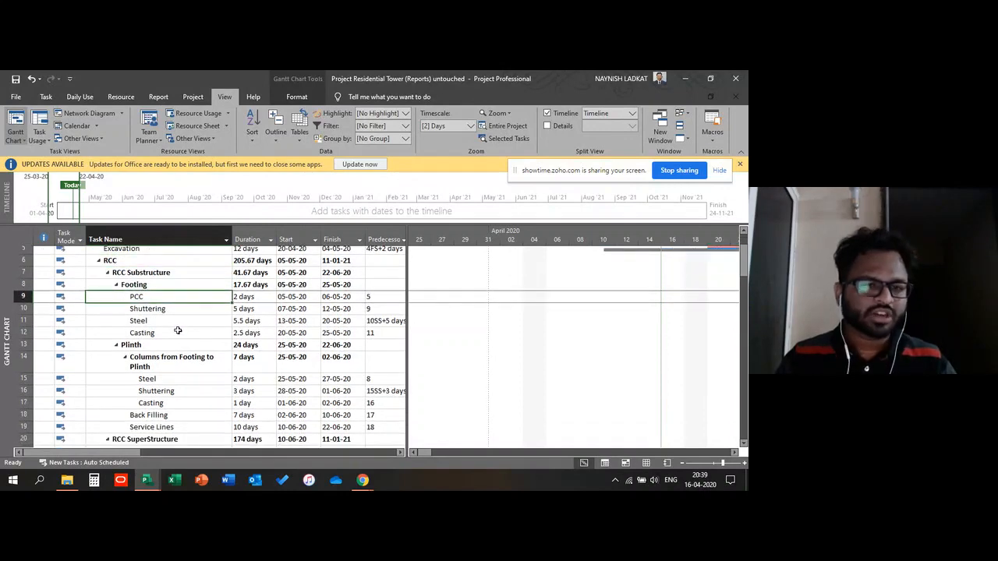
scroll(177, 331, down, 3)
scroll(178, 332, up, 5)
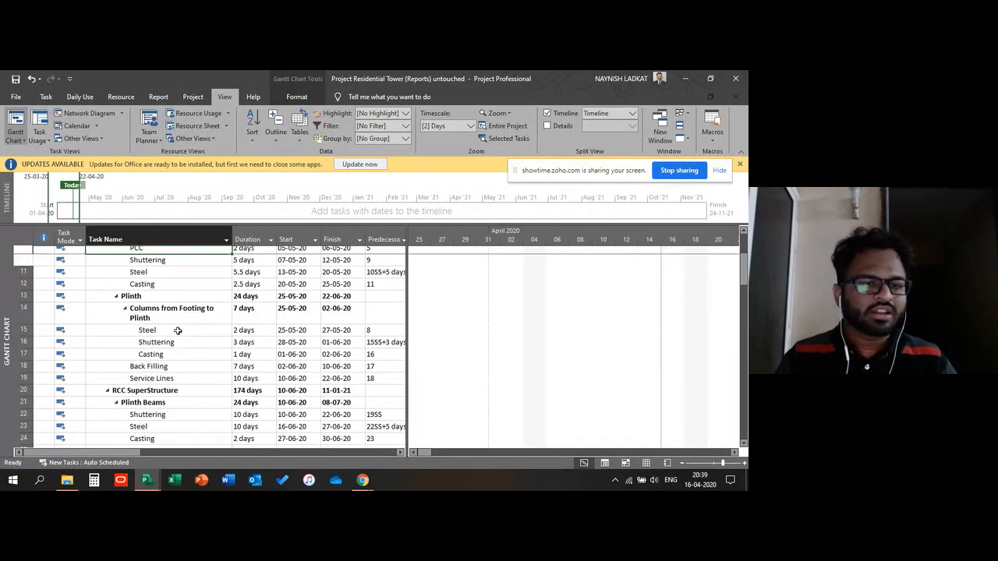
scroll(178, 351, down, 1)
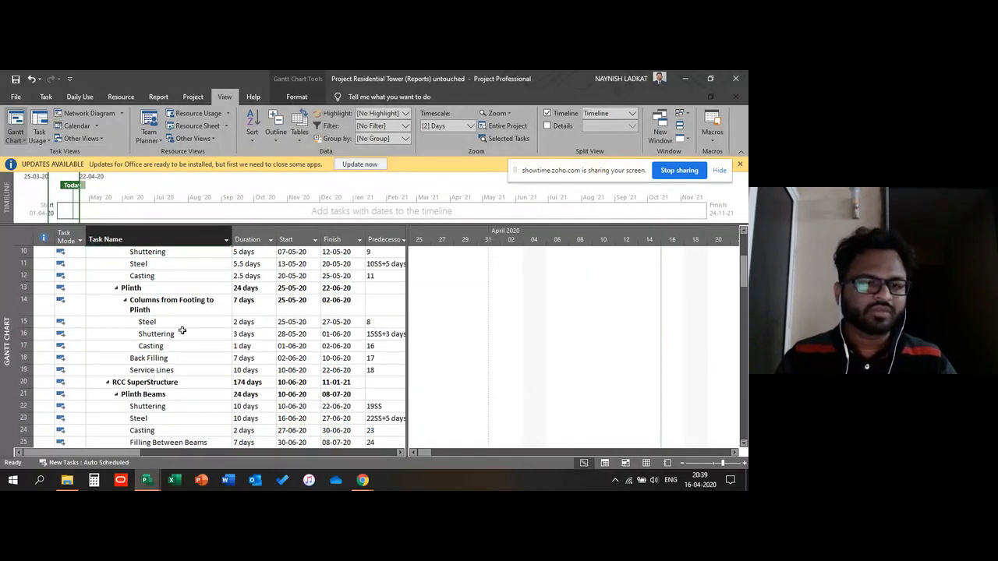
click(161, 276)
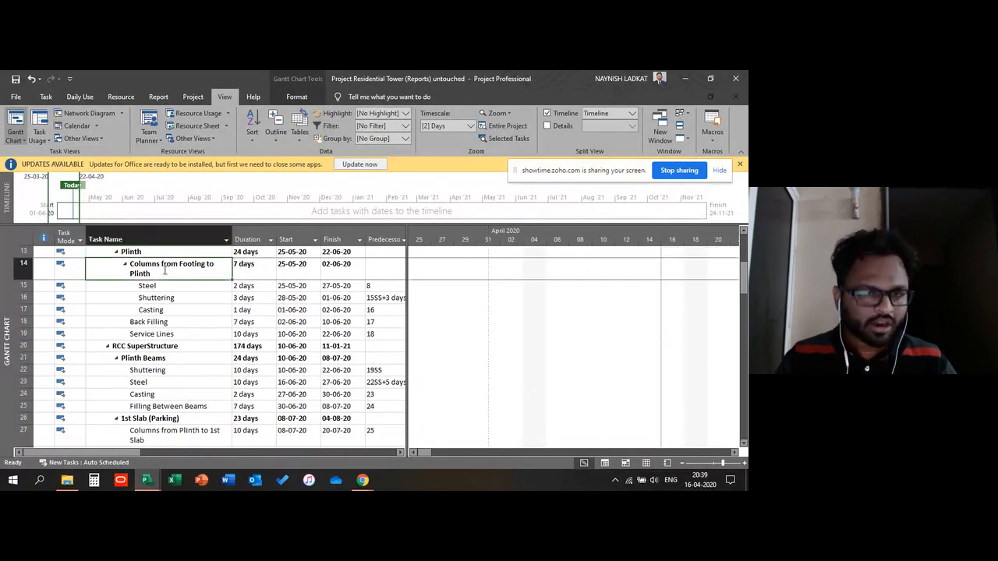
click(158, 298)
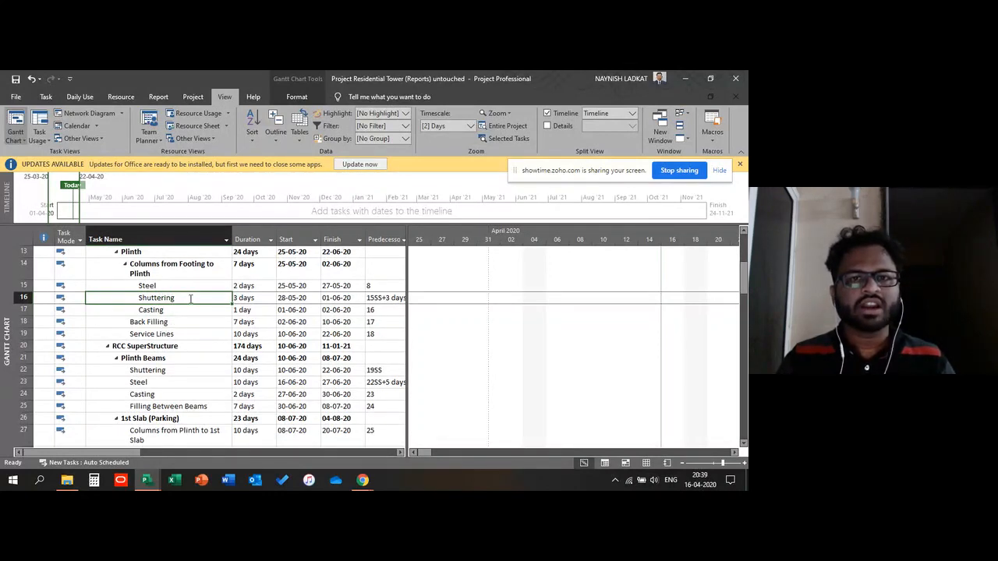
click(161, 321)
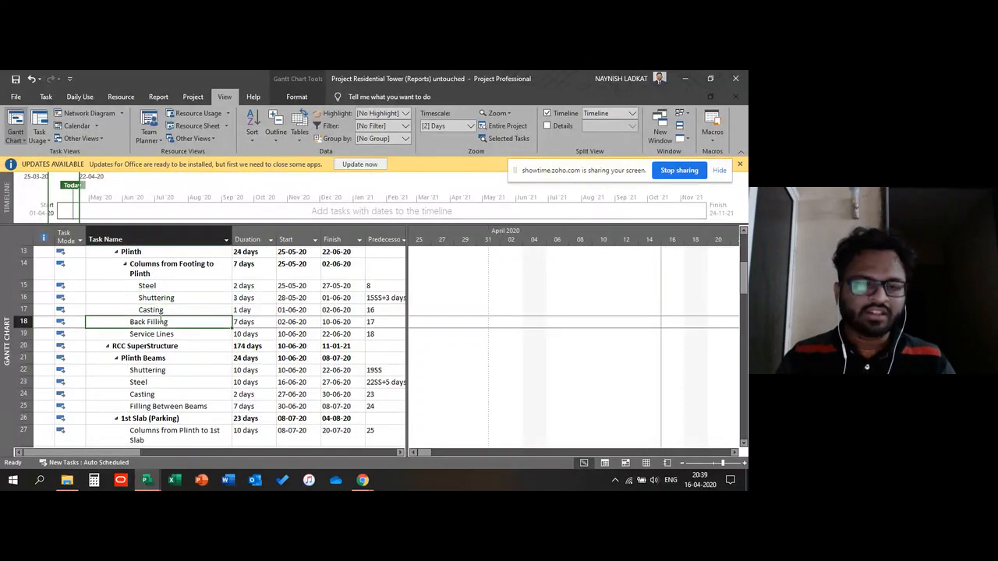
click(168, 301)
click(162, 329)
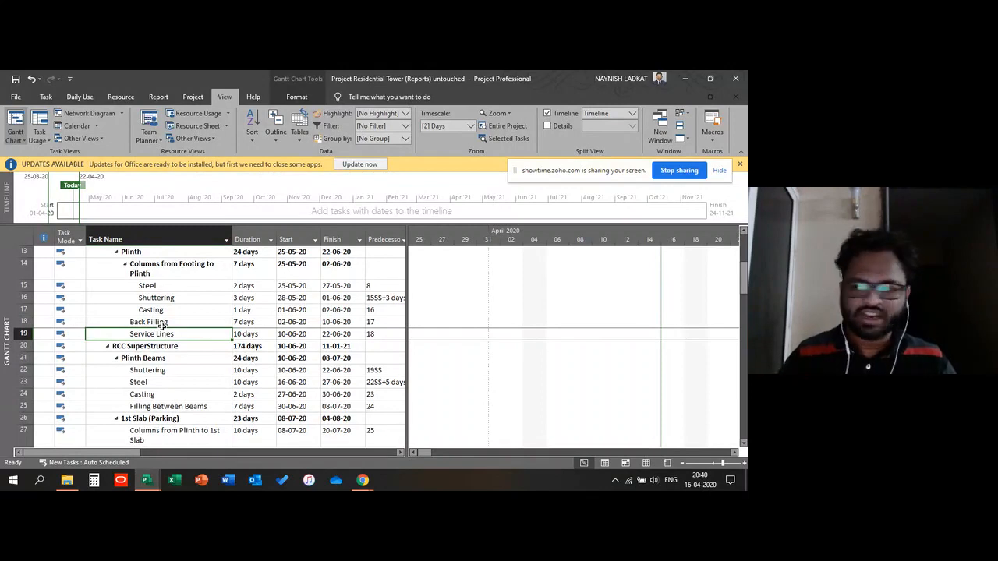
key(Up)
key(Up)
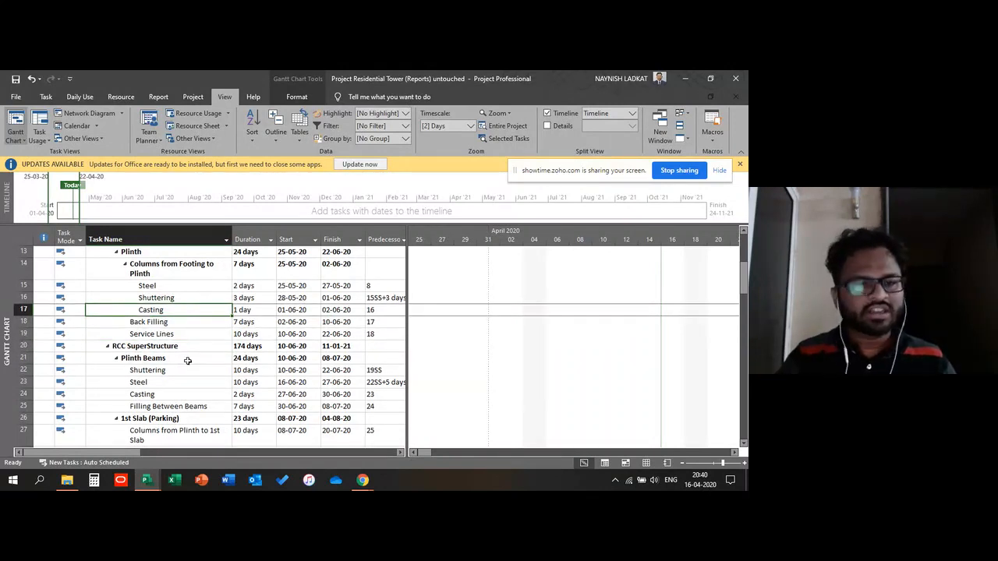
scroll(181, 316, down, 1)
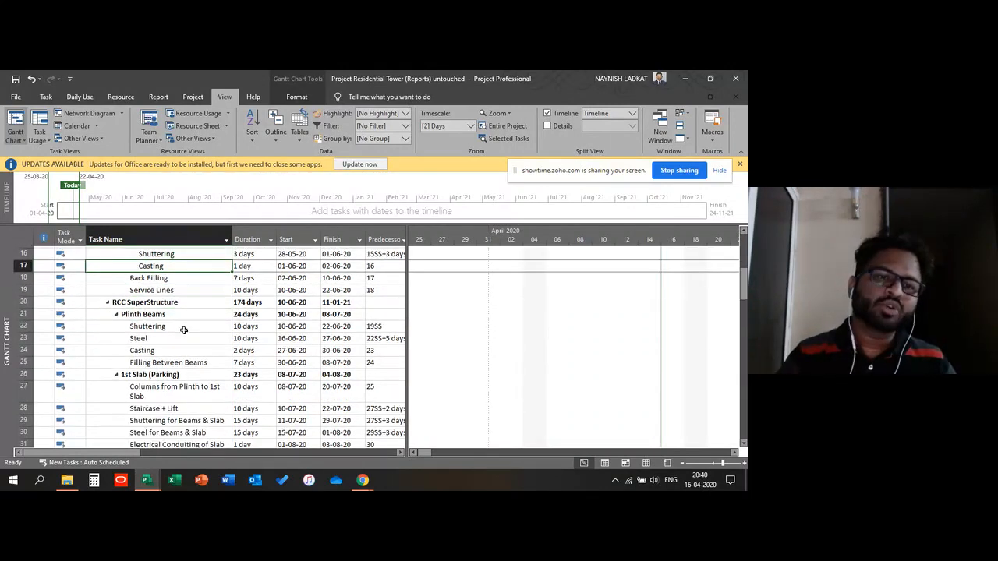
Step: Browse the RCC SuperStructure slab tasks floor by floor, selecting rows in the 3rd Slab (2nd Floor) group
click(167, 320)
scroll(170, 311, down, 4)
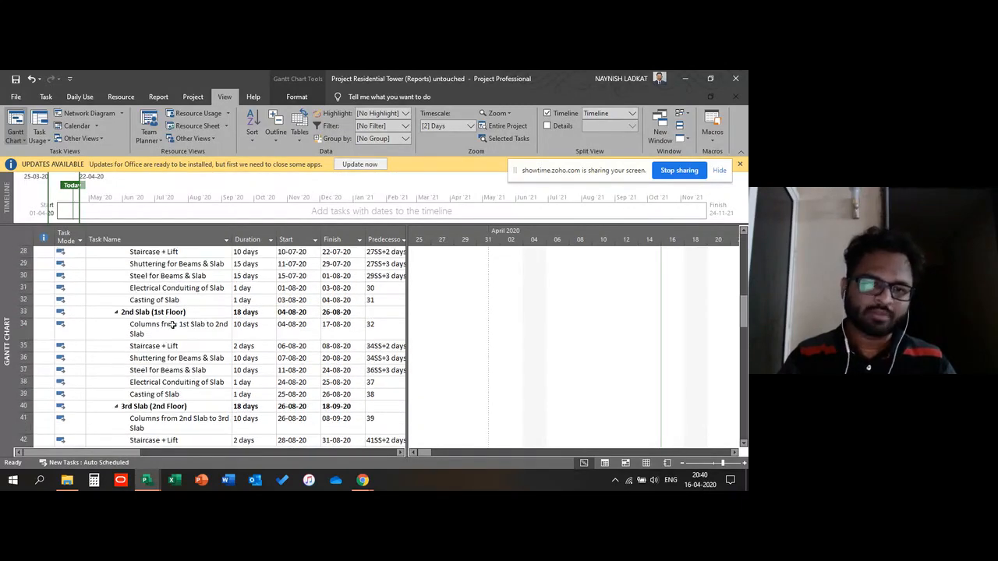
scroll(173, 324, down, 2)
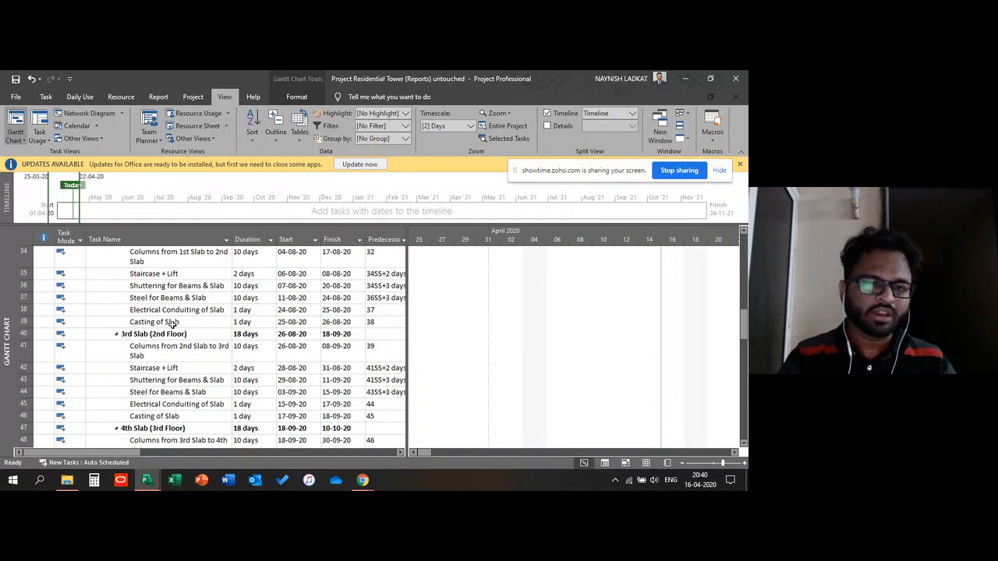
scroll(172, 324, down, 1)
click(159, 345)
click(171, 299)
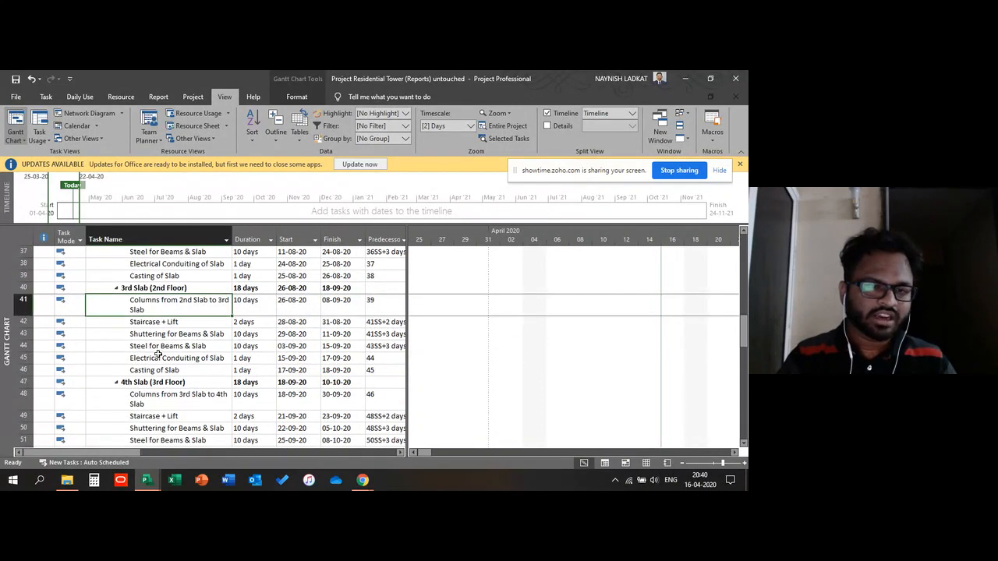
drag(195, 300, 165, 369)
click(166, 346)
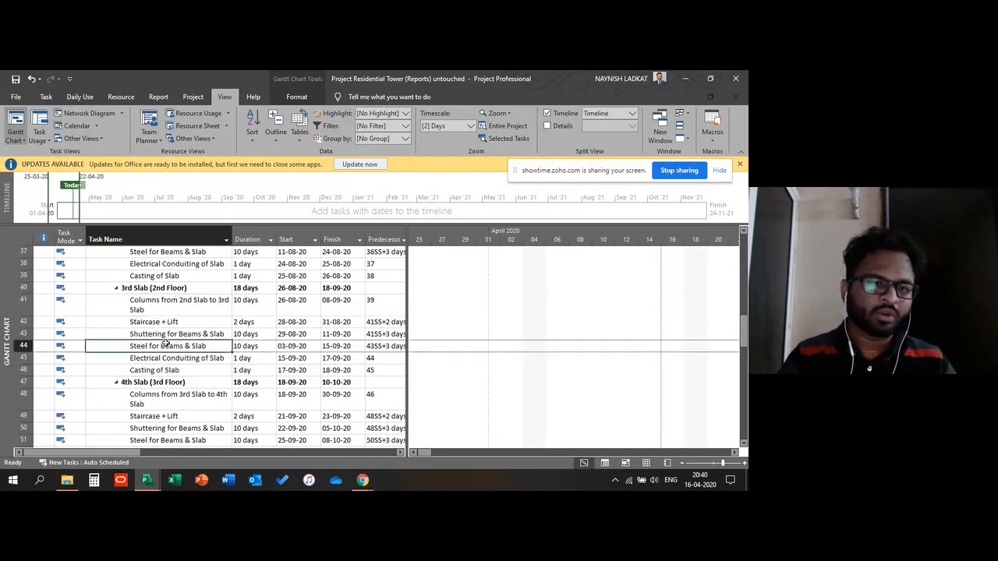
scroll(234, 312, down, 2)
scroll(244, 313, up, 1)
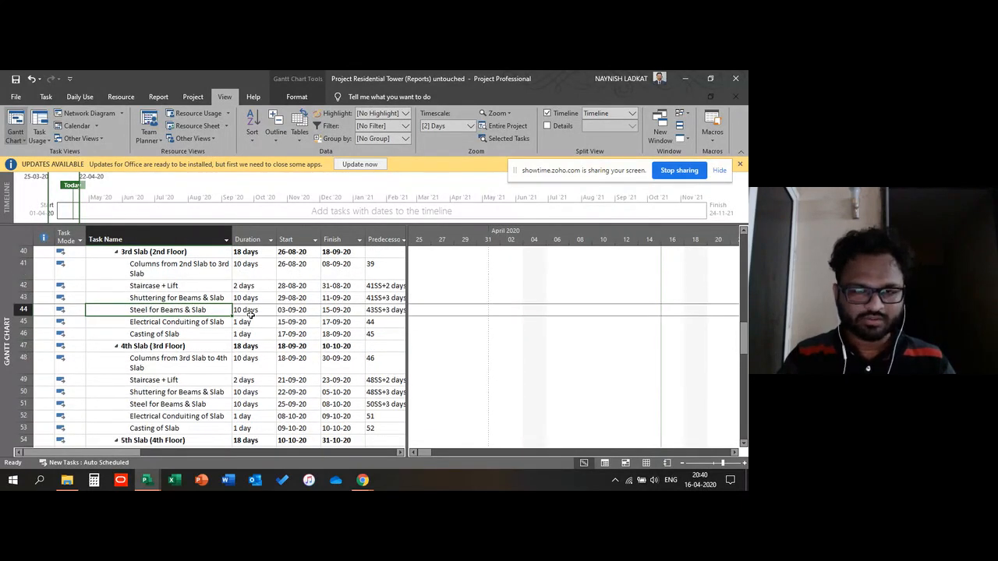
Step: Select the duration cells of the 3rd Slab (2nd Floor) subtasks and scroll on through the later slab groups
drag(245, 265, 245, 335)
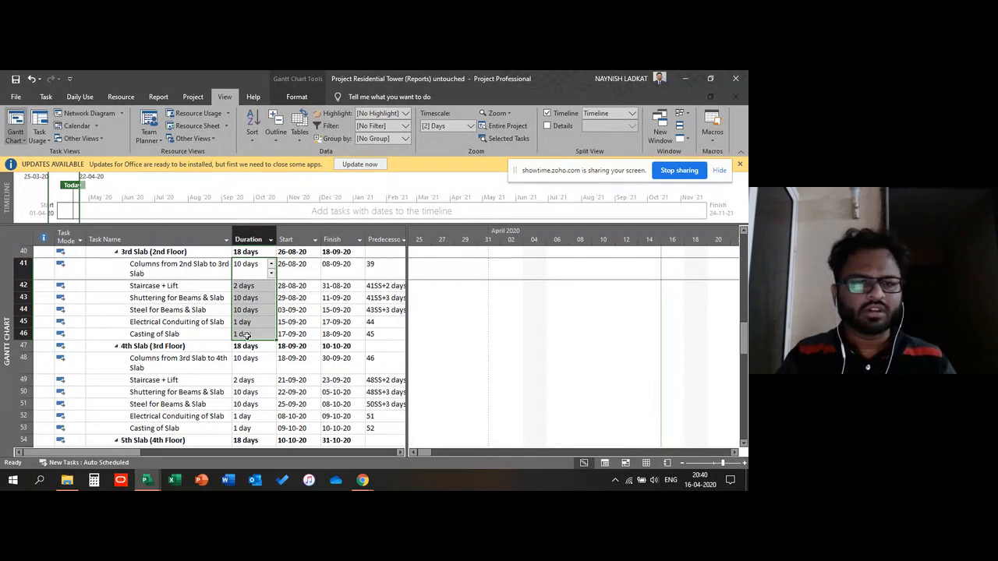
click(245, 322)
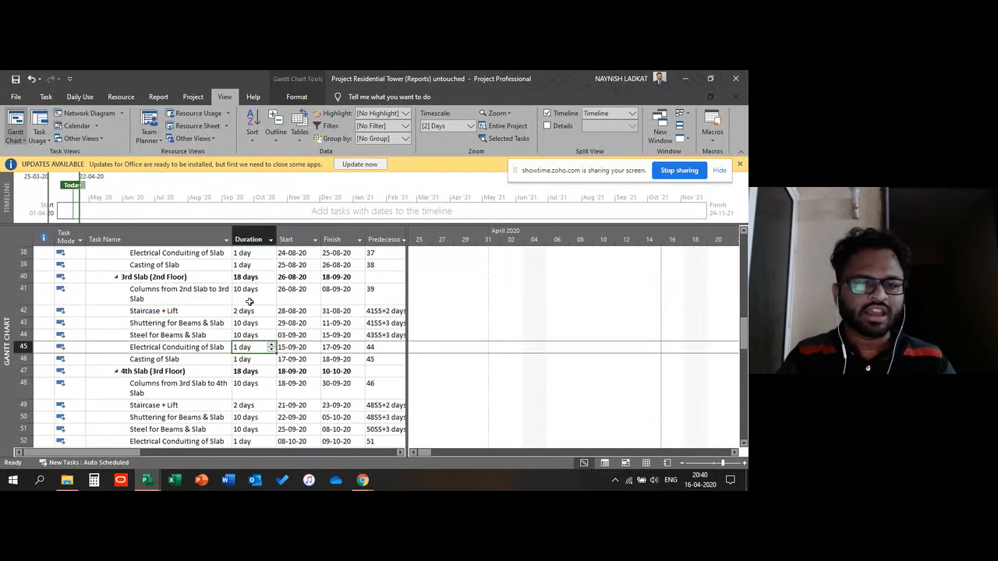
scroll(250, 304, up, 1)
click(248, 301)
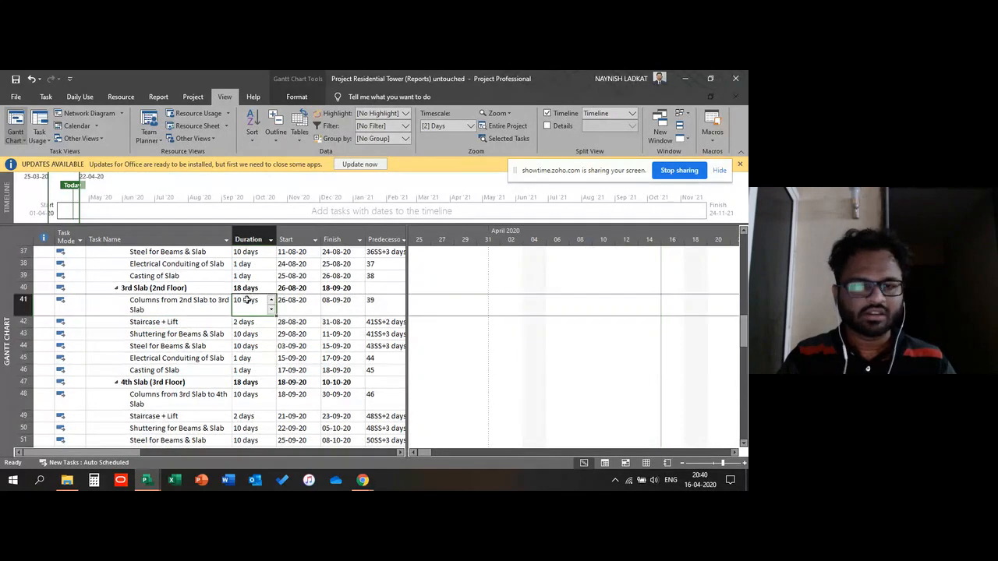
drag(252, 310, 259, 370)
click(246, 334)
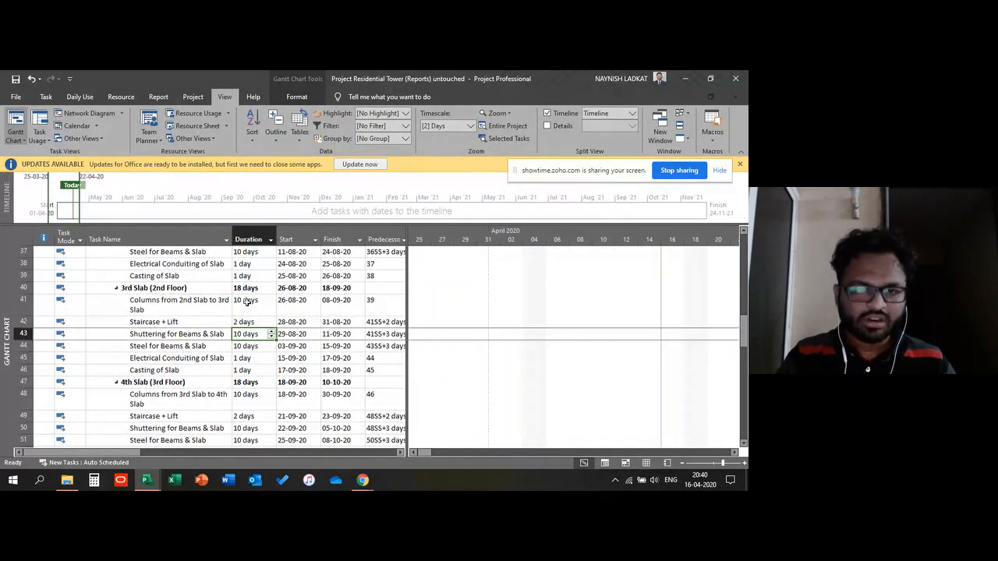
drag(246, 303, 248, 371)
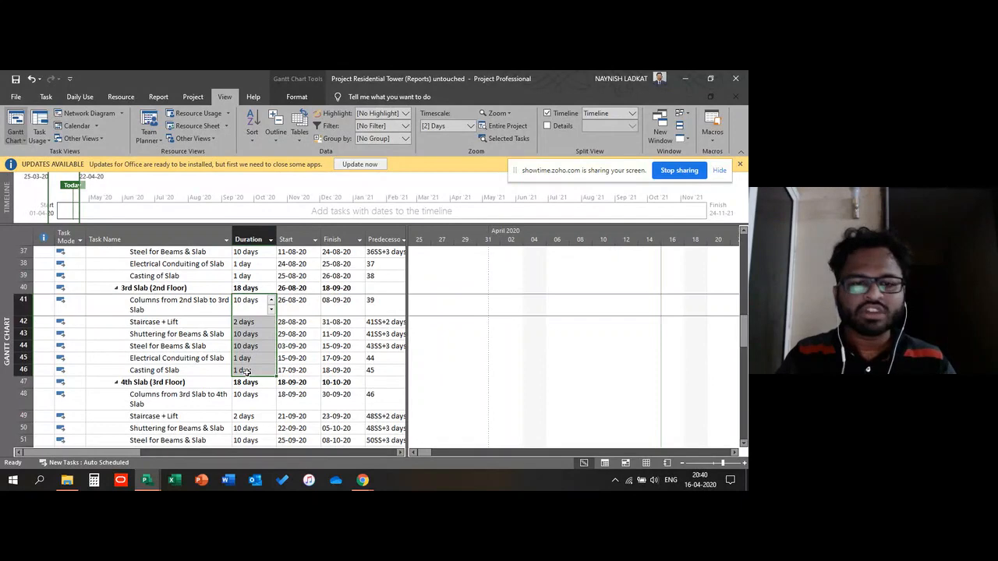
click(223, 336)
scroll(177, 304, down, 5)
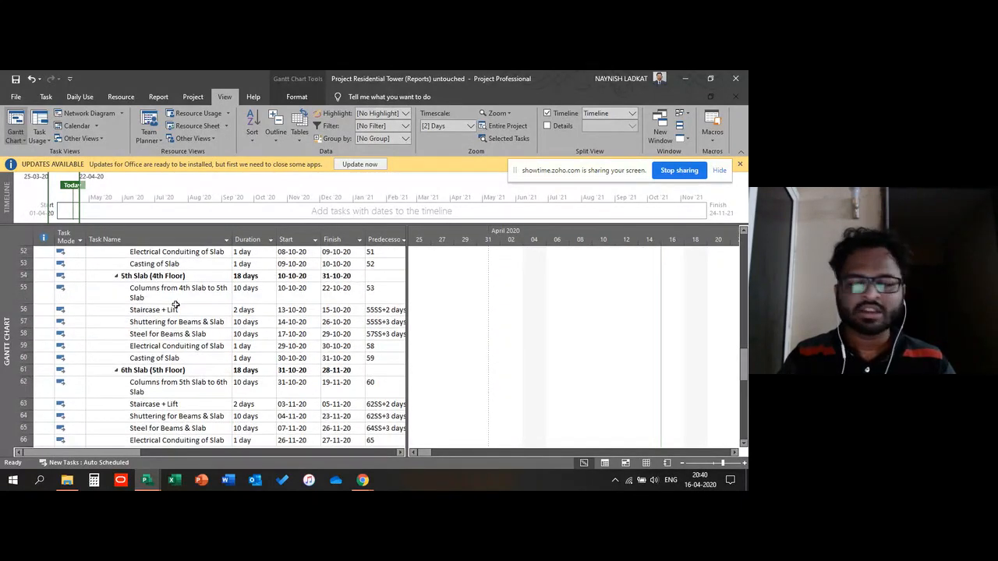
scroll(176, 307, down, 2)
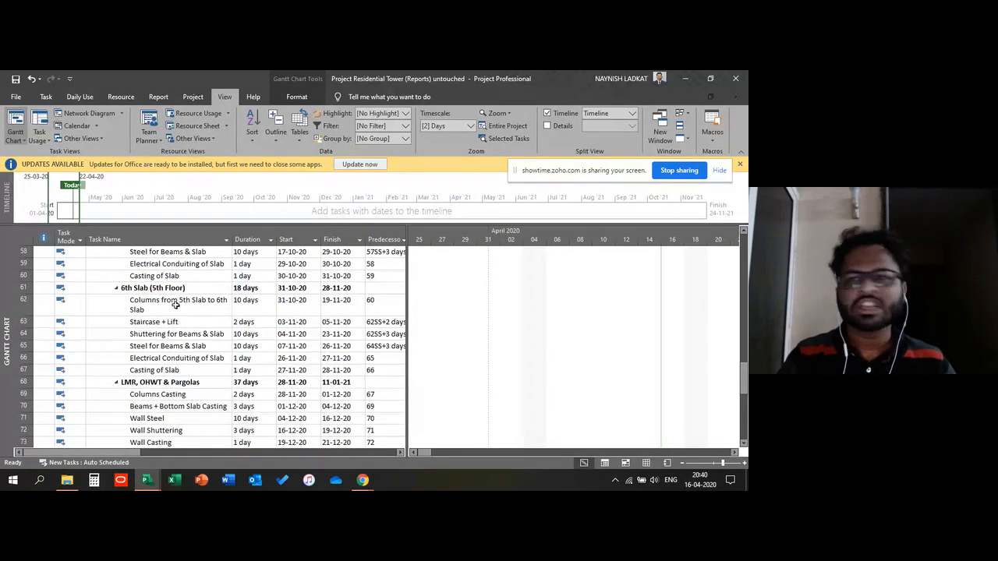
Step: Scroll through the later slab and finishing task groups in the Gantt table and back to the 5th Slab group
scroll(179, 307, down, 4)
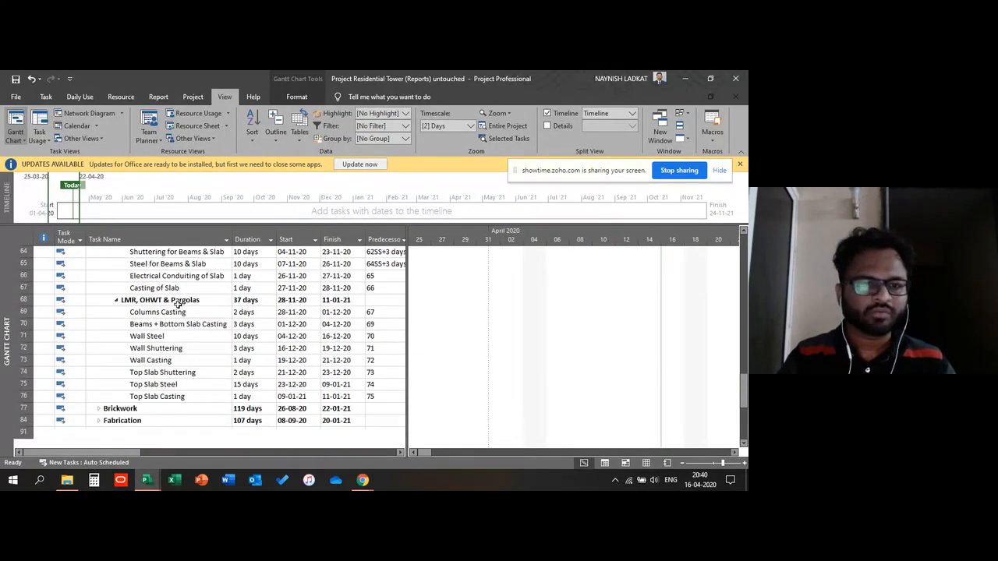
scroll(178, 305, down, 3)
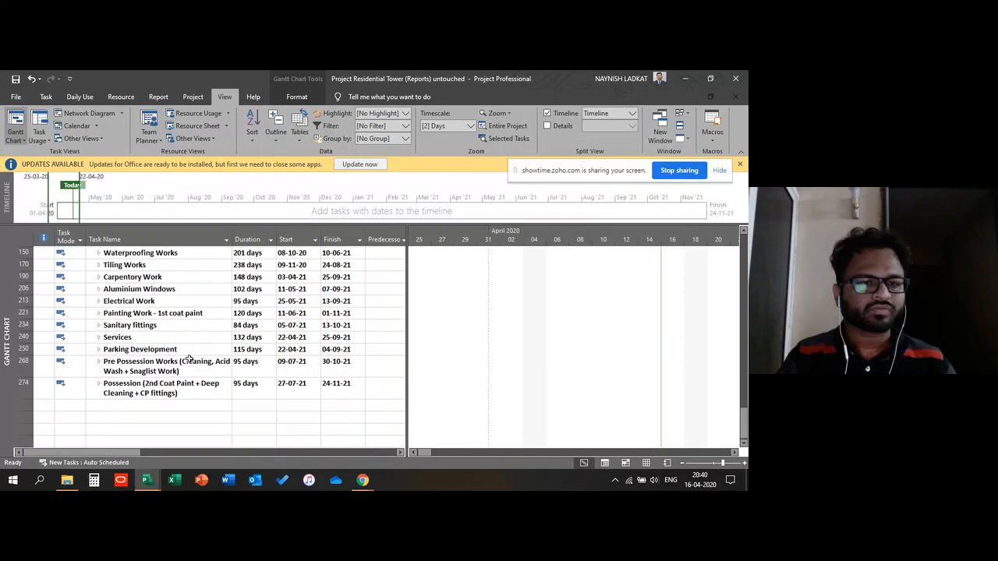
scroll(190, 360, up, 5)
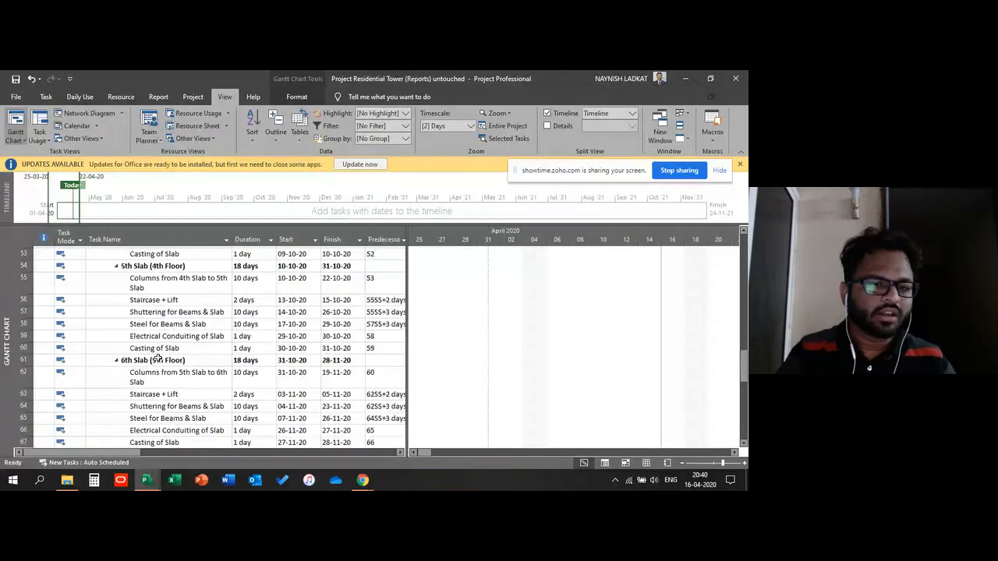
scroll(190, 359, up, 5)
scroll(652, 465, up, 1)
Step: Switch to the Resource Sheet view and select the Sr. Engineer to Supervisor resource names and the JCB row
click(647, 464)
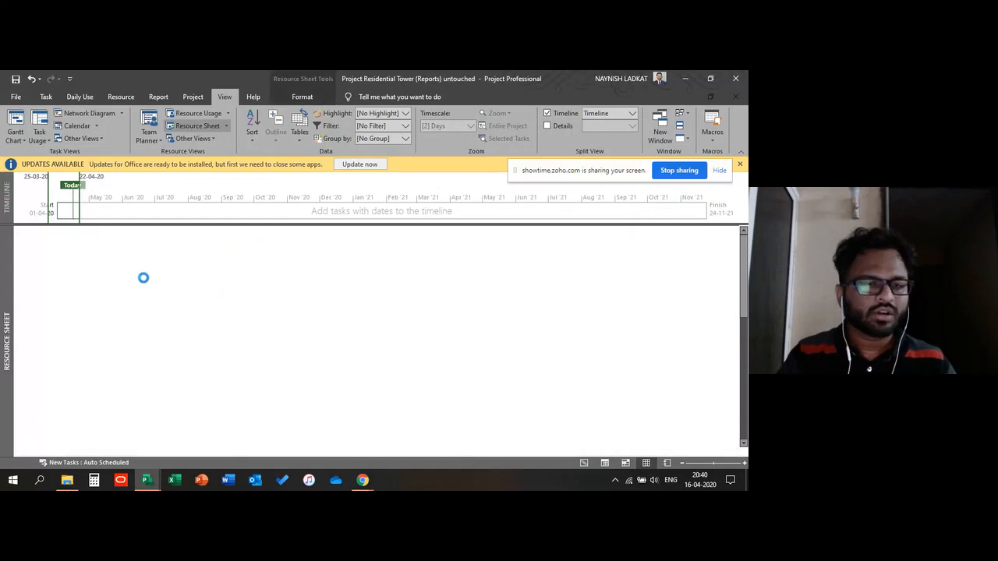
click(266, 246)
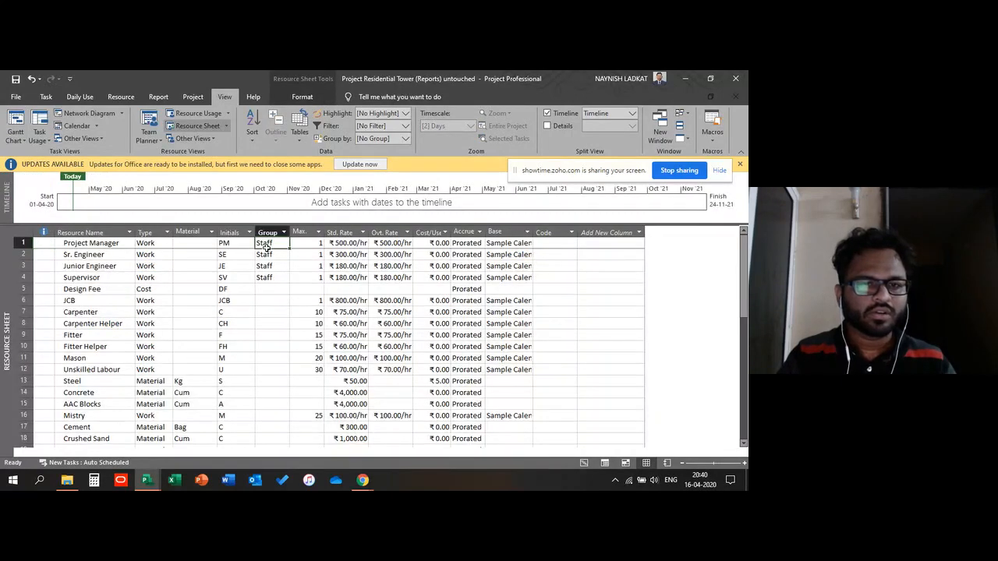
click(269, 266)
drag(105, 255, 106, 276)
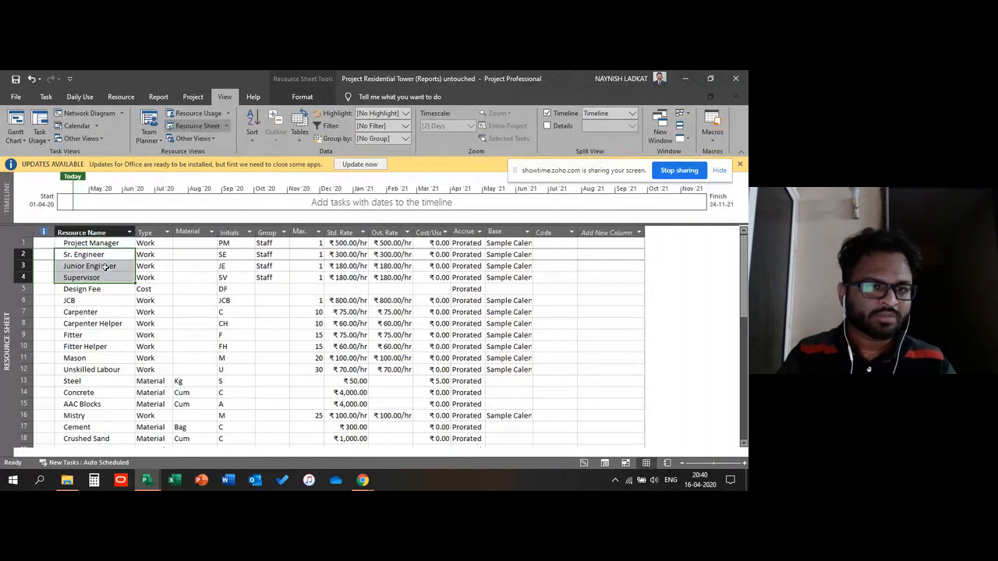
click(109, 301)
Step: Browse the resource list, selecting the cost resources and their Type cells from Ceramic Tiles to Firefighting
scroll(201, 319, down, 1)
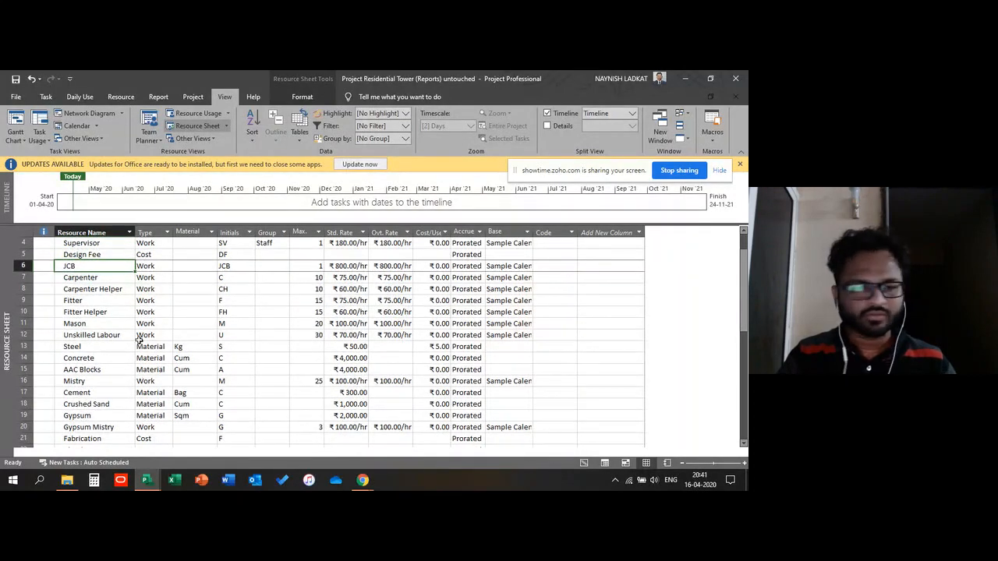
scroll(138, 339, down, 1)
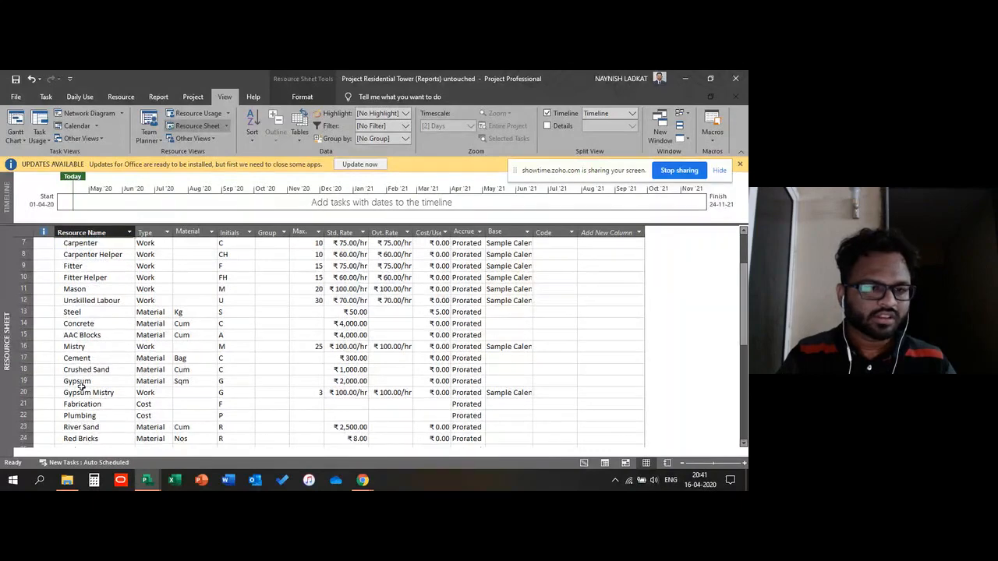
scroll(166, 324, down, 2)
scroll(164, 322, down, 3)
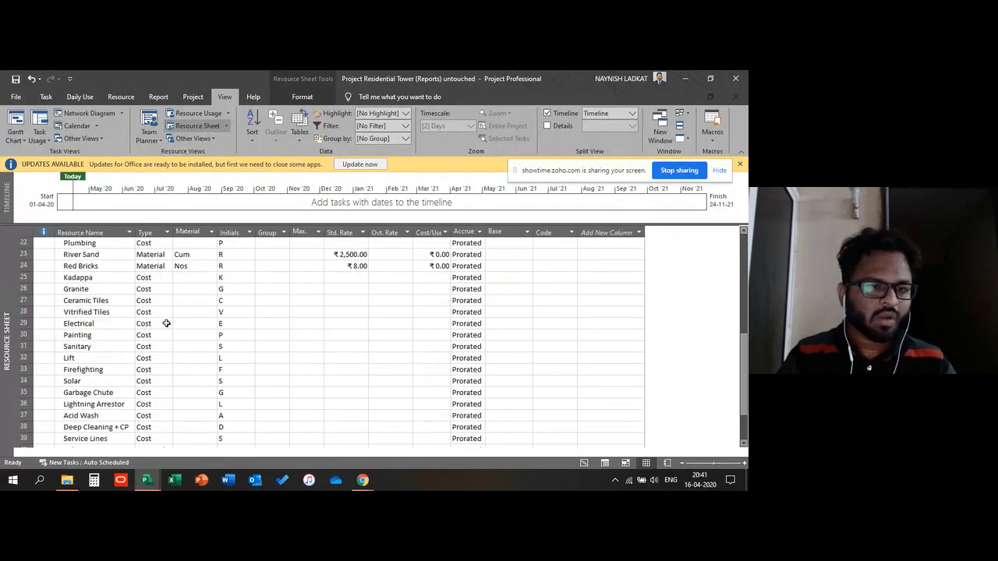
scroll(167, 320, up, 5)
scroll(164, 320, down, 5)
click(122, 334)
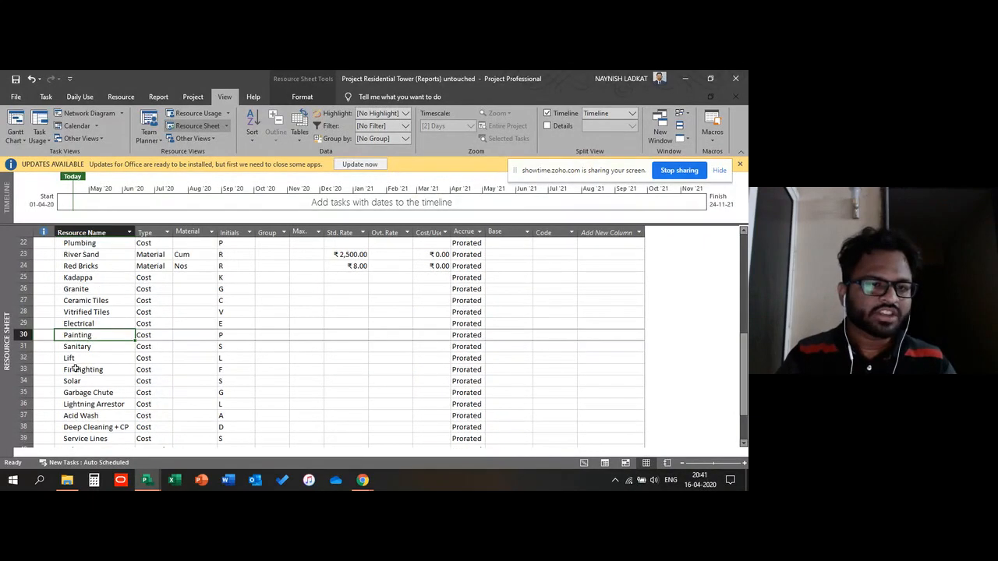
click(71, 370)
click(70, 358)
click(155, 345)
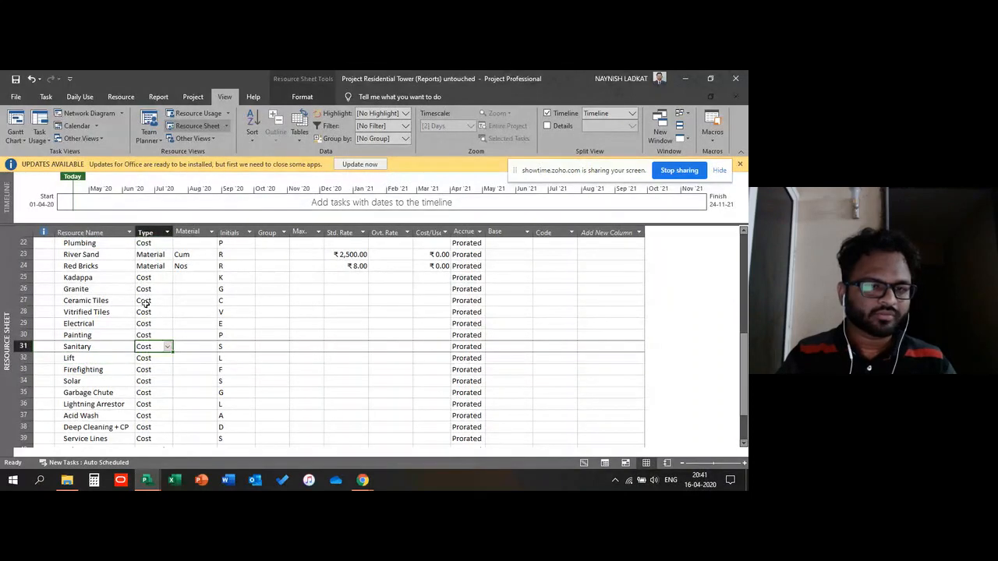
drag(147, 303, 146, 369)
scroll(240, 315, up, 7)
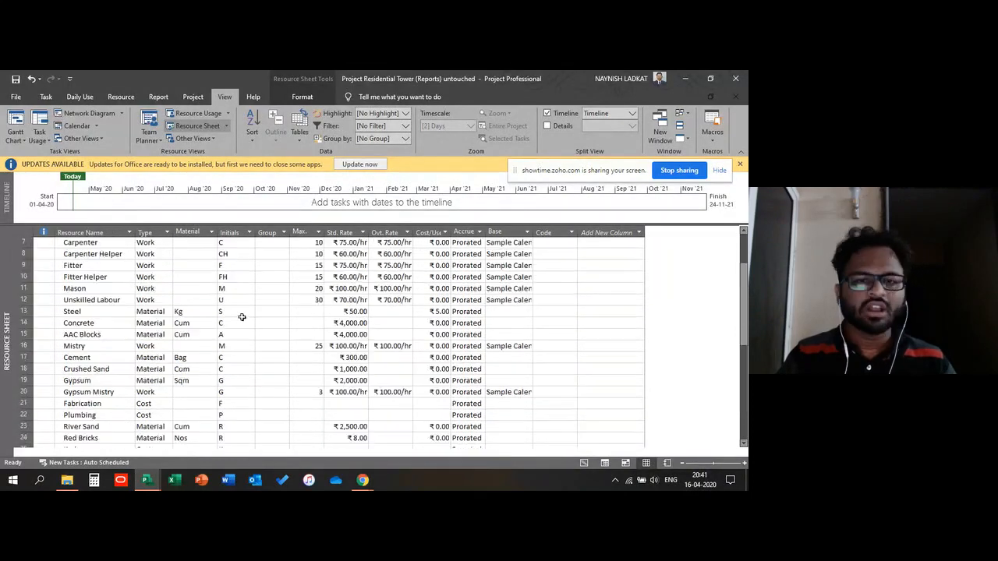
scroll(211, 301, down, 1)
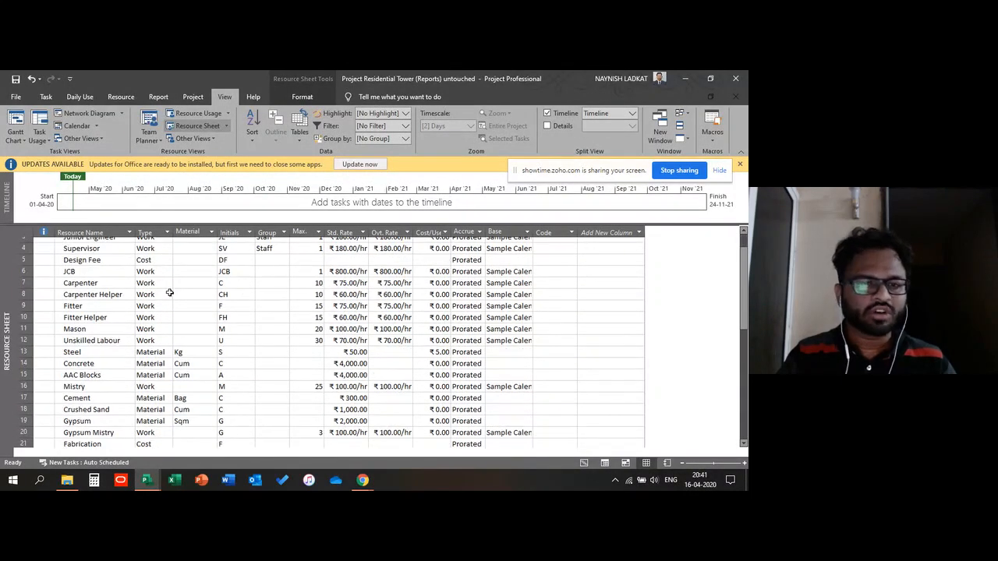
Step: Check the meeting window in the browser and return to the project's Resource Sheet at the top
mouse_move(366, 482)
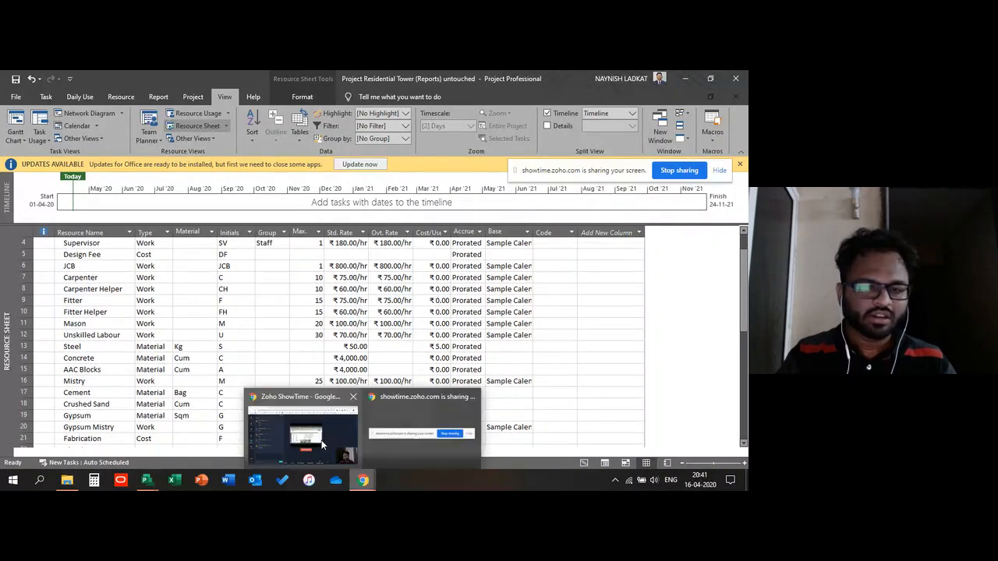
click(425, 421)
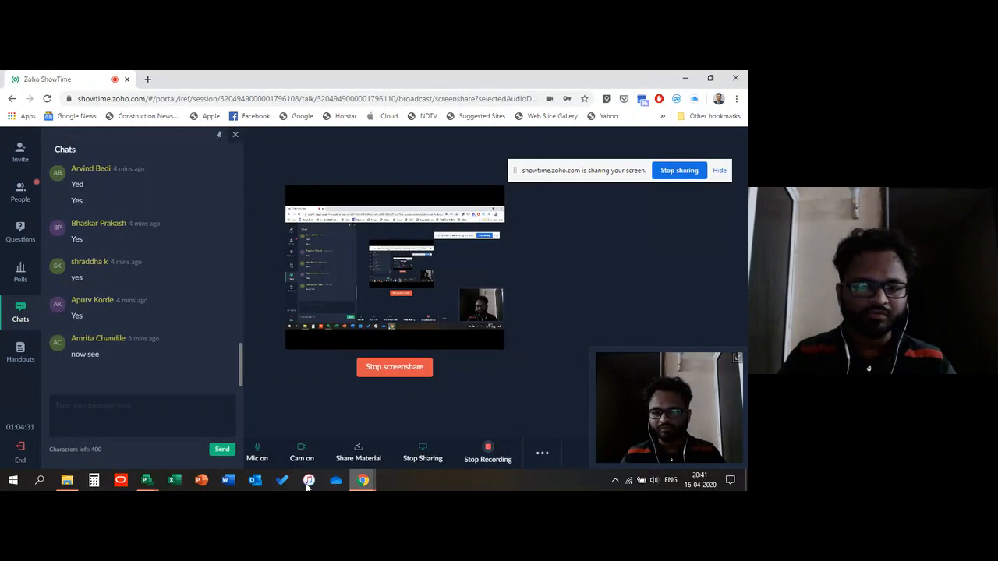
mouse_move(146, 479)
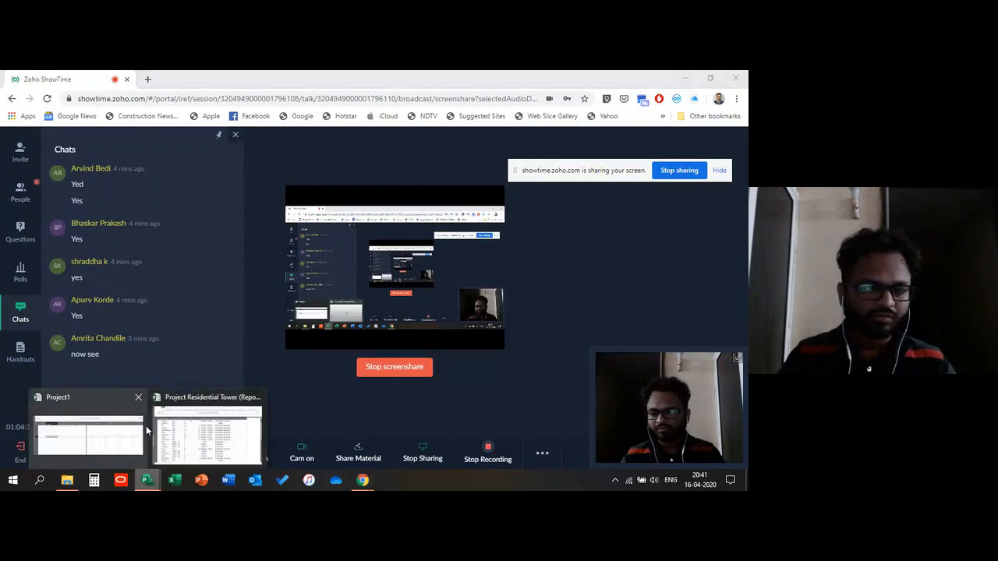
click(176, 441)
scroll(211, 257, up, 1)
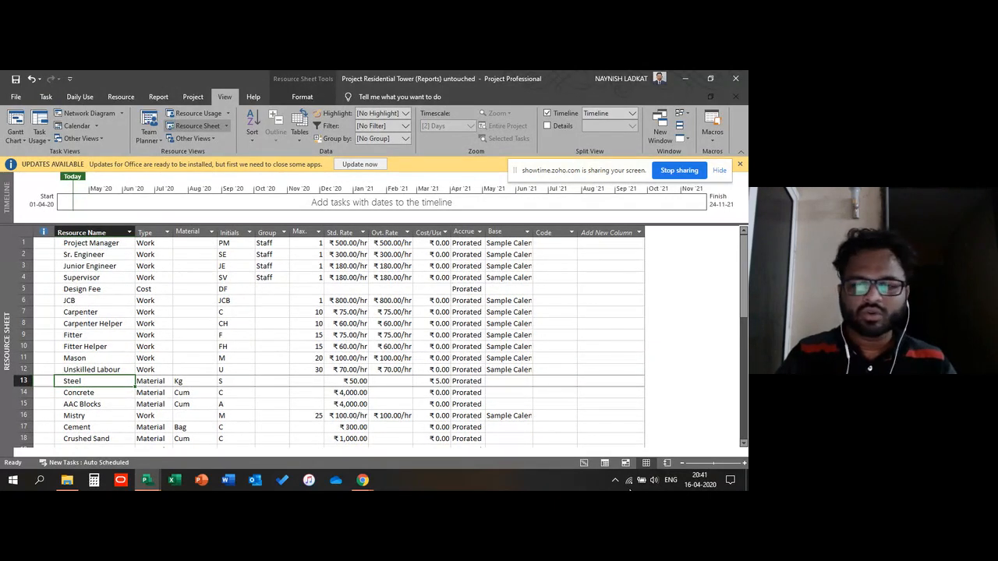
Step: Switch to the report view and open the Project Overview dashboard report
click(667, 463)
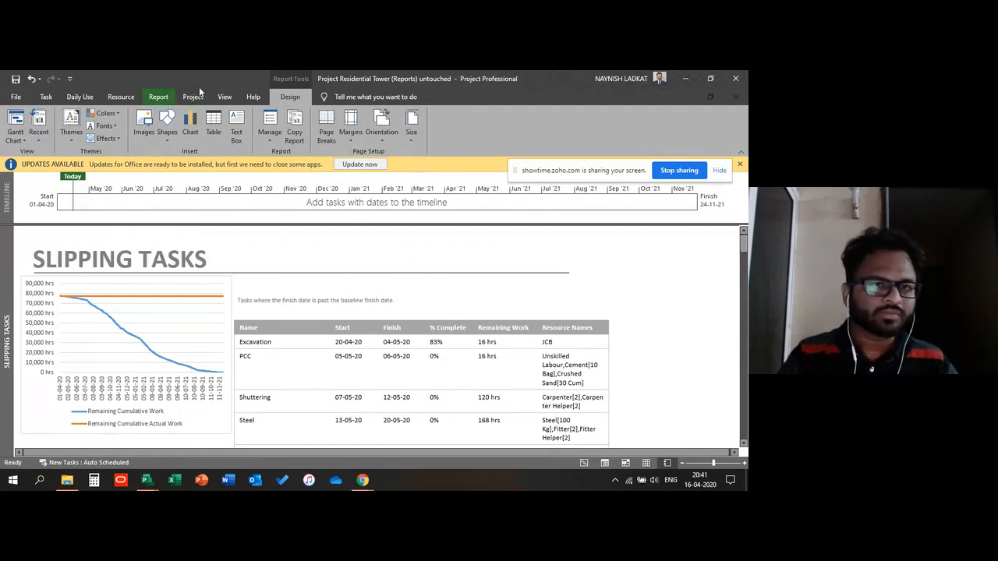
click(159, 98)
scroll(164, 99, down, 1)
click(160, 97)
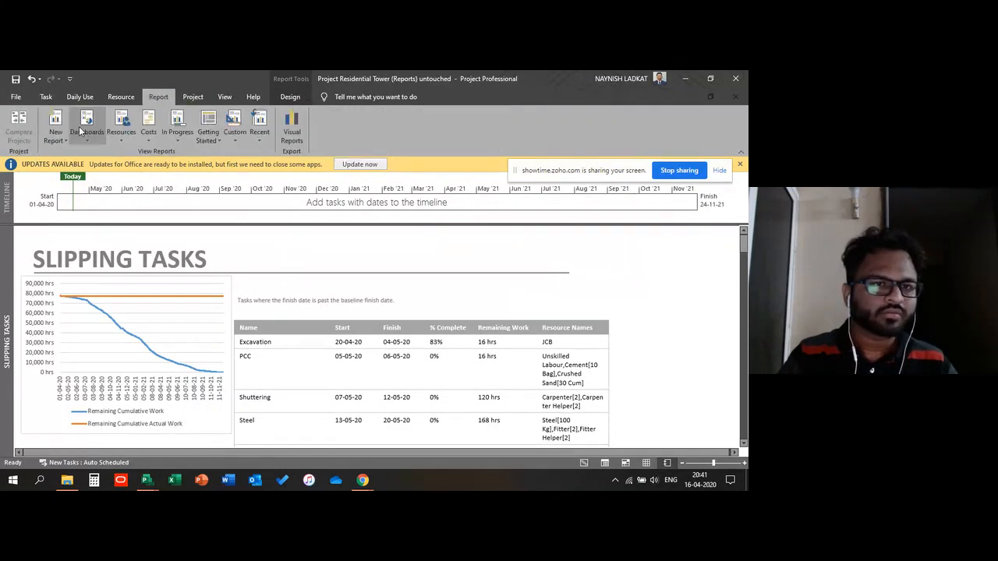
click(87, 138)
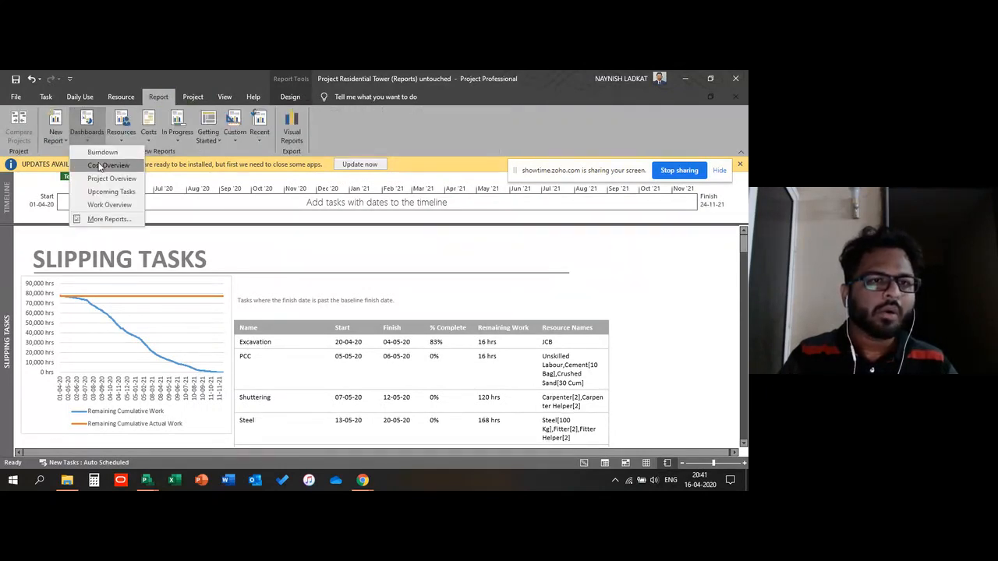
click(103, 178)
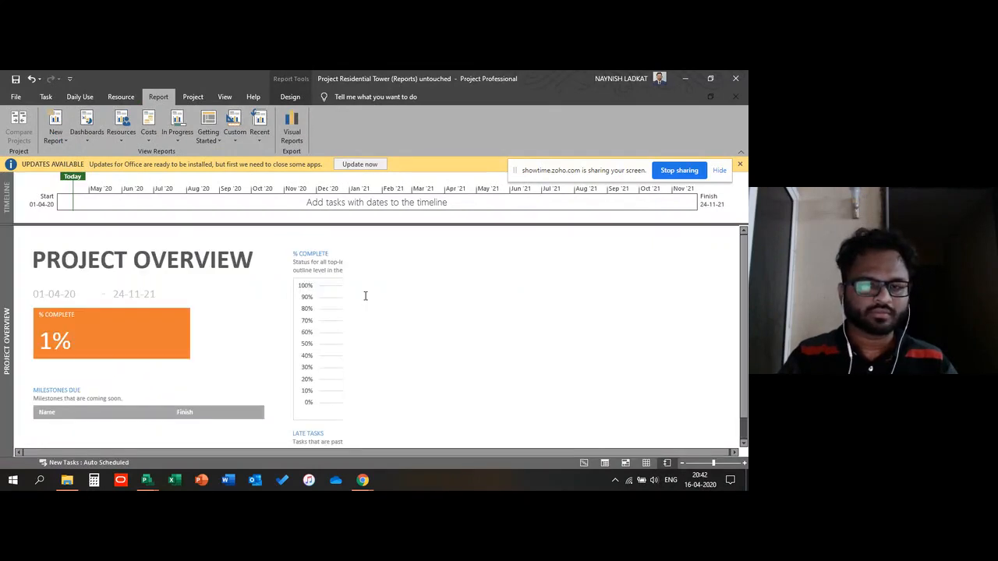
scroll(252, 307, down, 2)
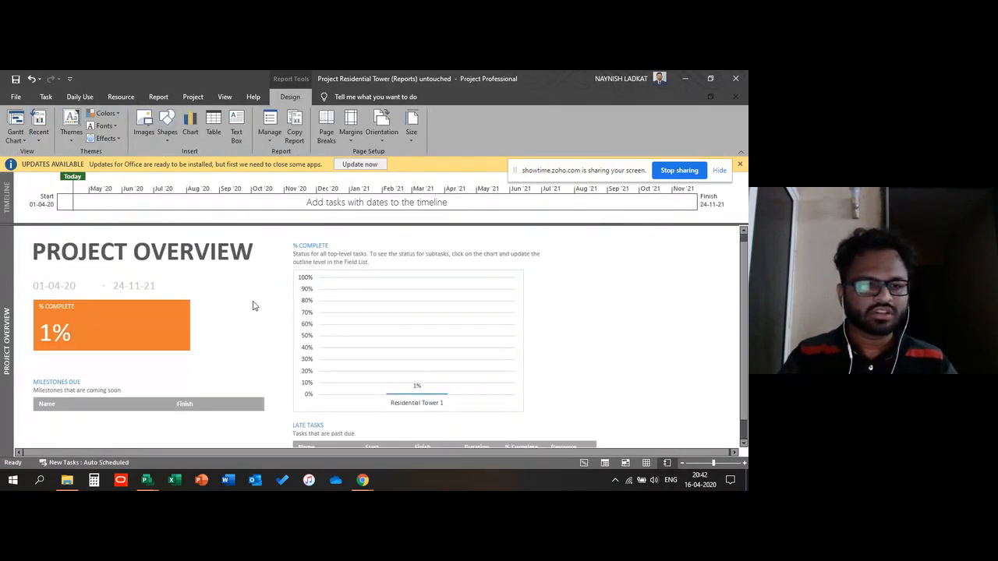
scroll(252, 307, up, 2)
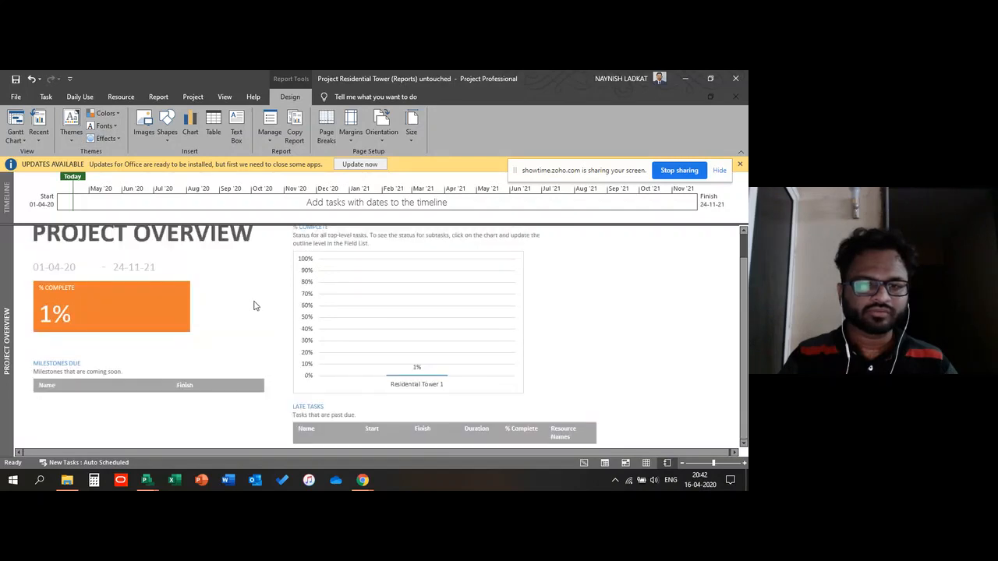
Step: Open the Earned Value Report from the cost reports
click(126, 99)
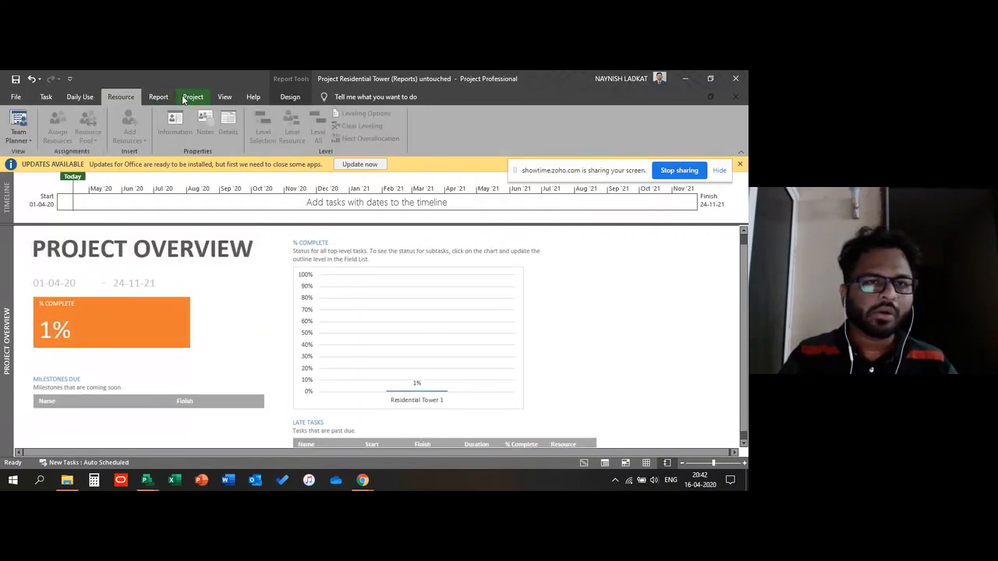
click(191, 98)
click(156, 99)
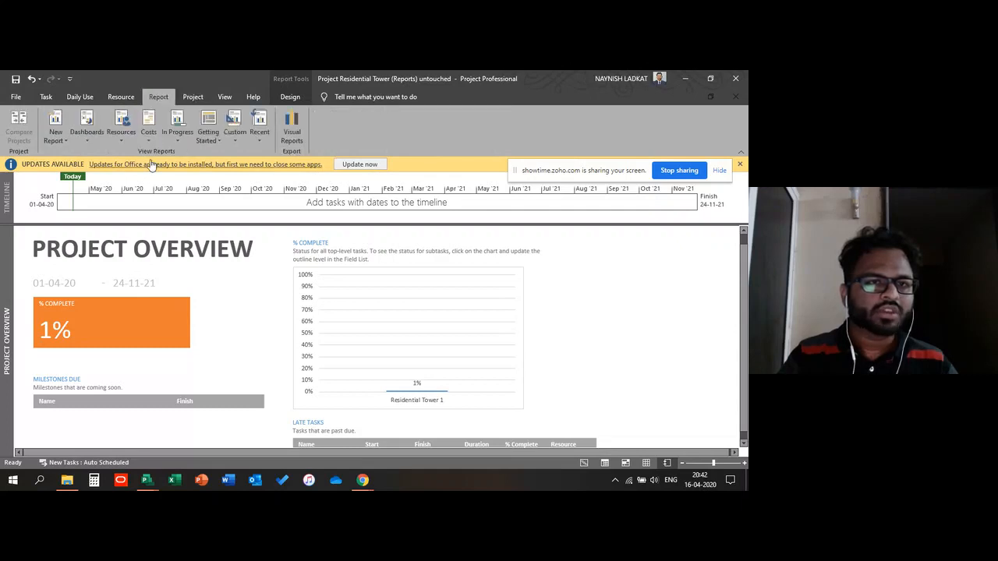
click(148, 131)
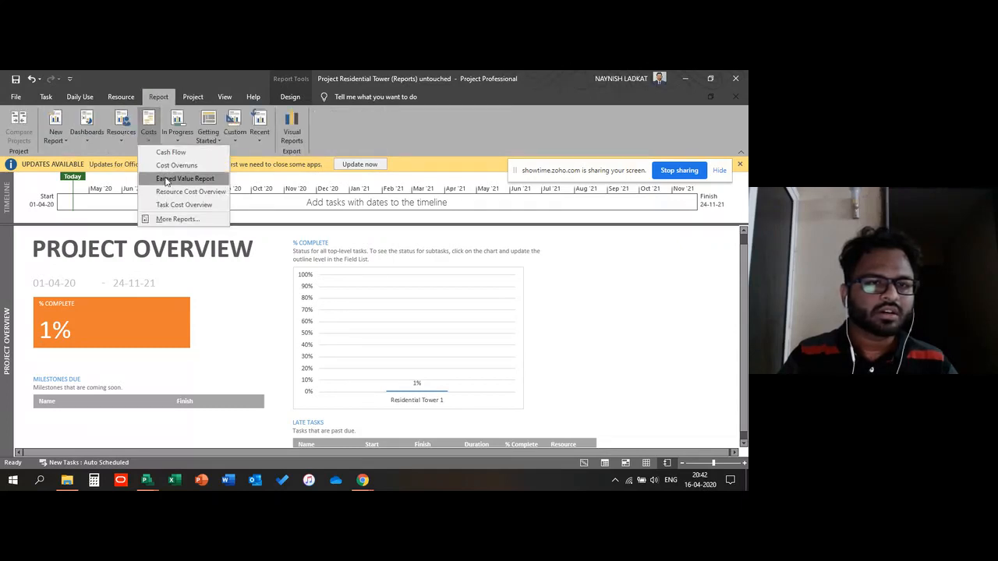
click(165, 182)
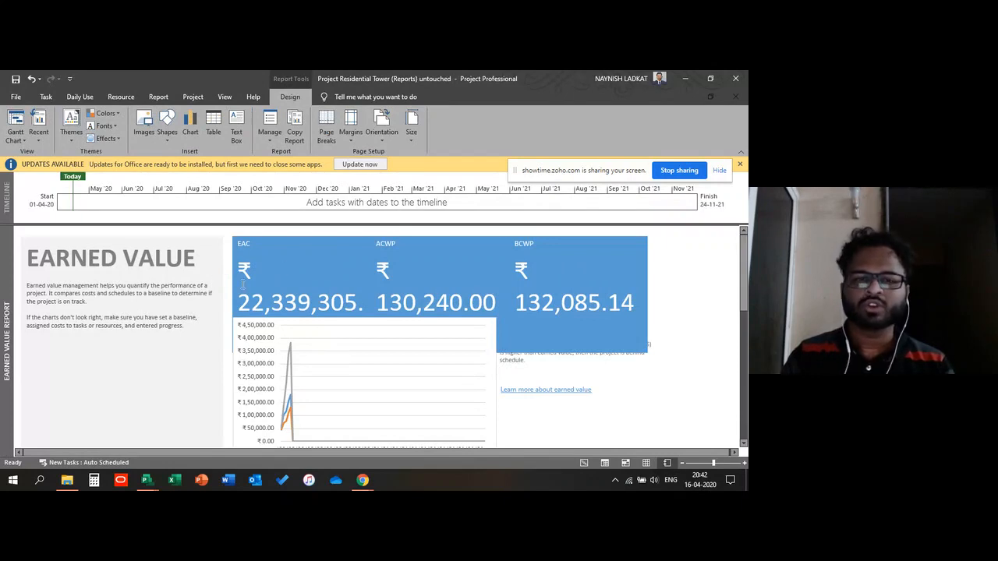
Step: Scroll through the Earned Value report's values and variance charts
scroll(147, 291, down, 1)
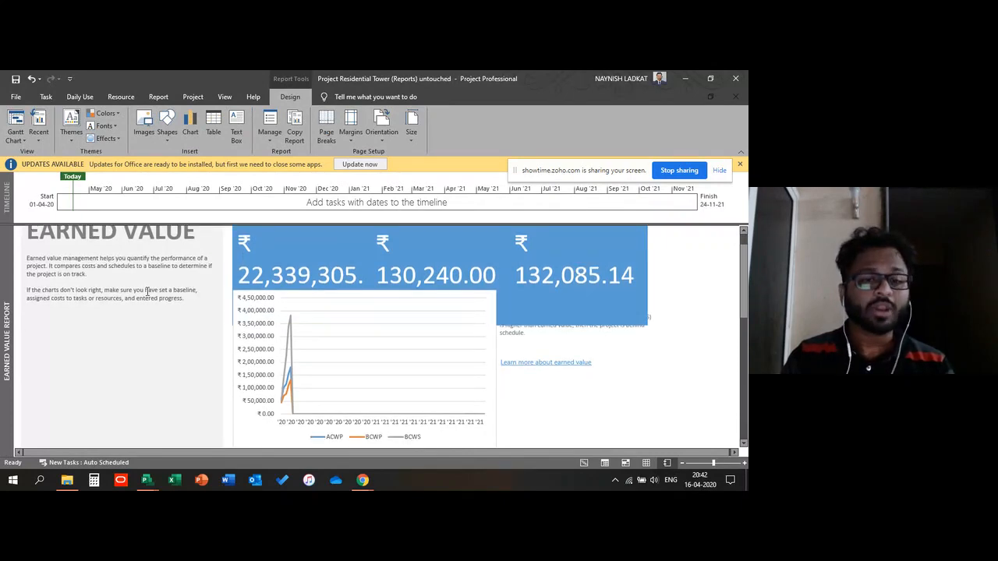
scroll(147, 291, up, 1)
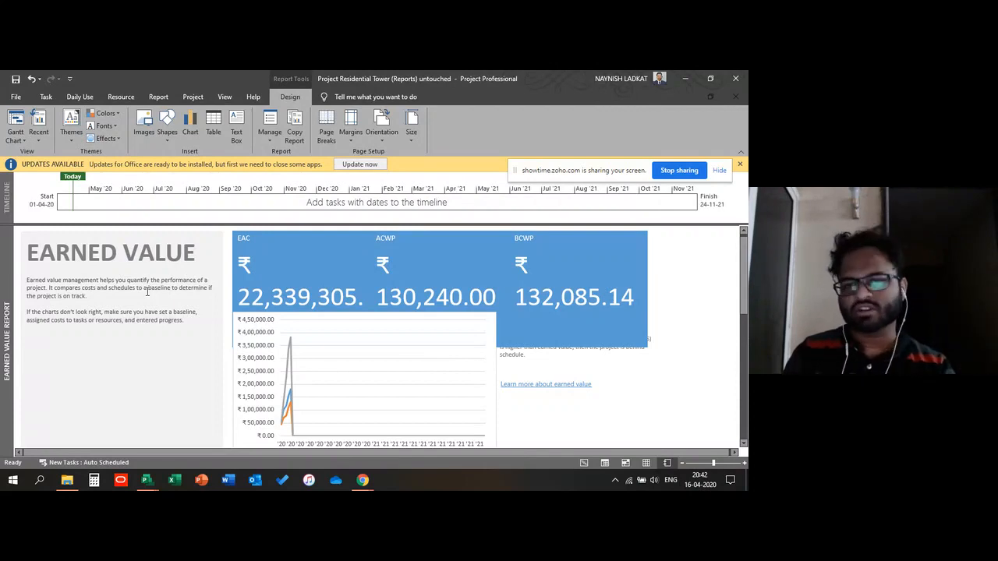
scroll(165, 299, down, 3)
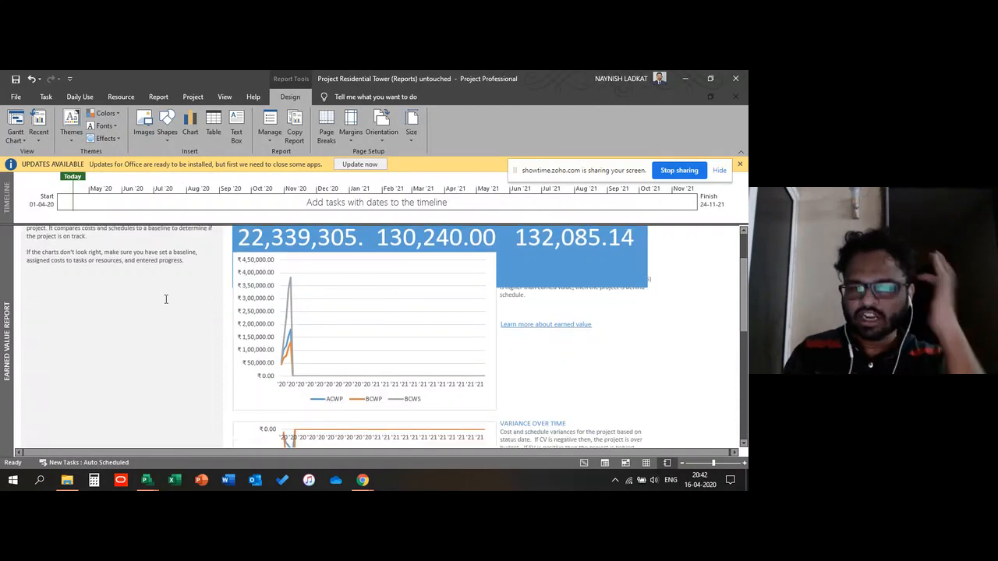
scroll(165, 299, down, 2)
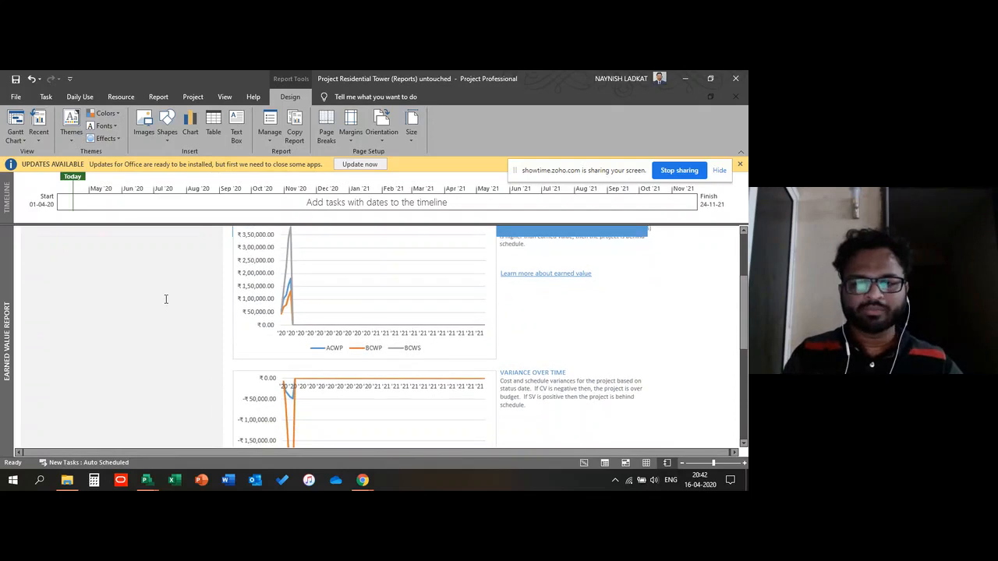
scroll(166, 299, down, 3)
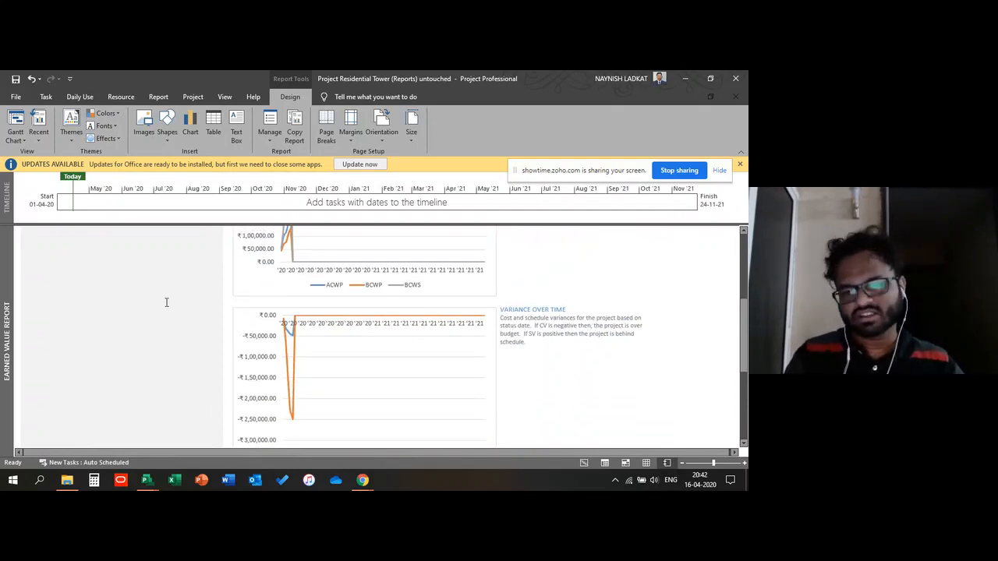
scroll(166, 303, down, 2)
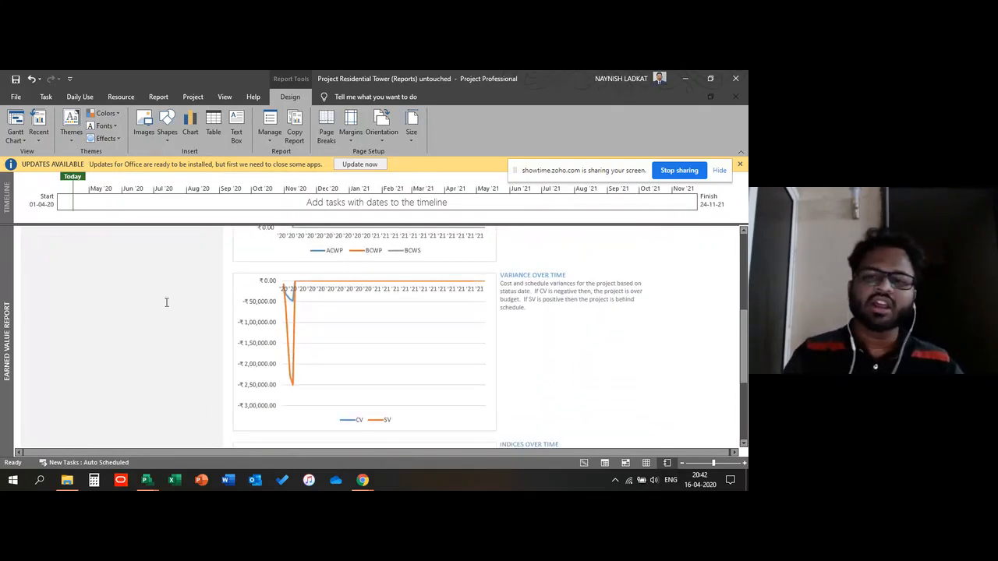
scroll(166, 303, down, 1)
scroll(166, 302, down, 1)
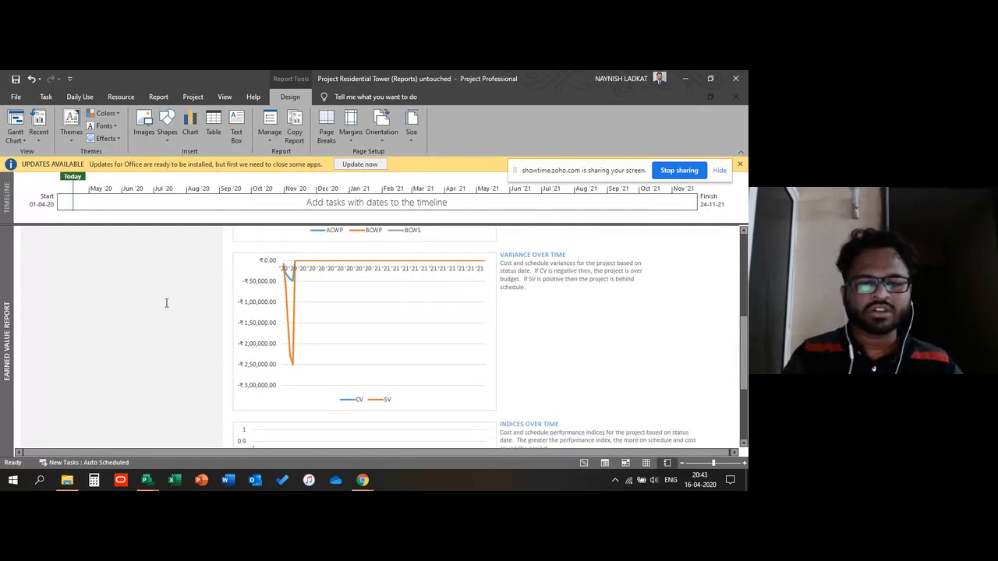
scroll(166, 302, up, 1)
scroll(159, 318, down, 4)
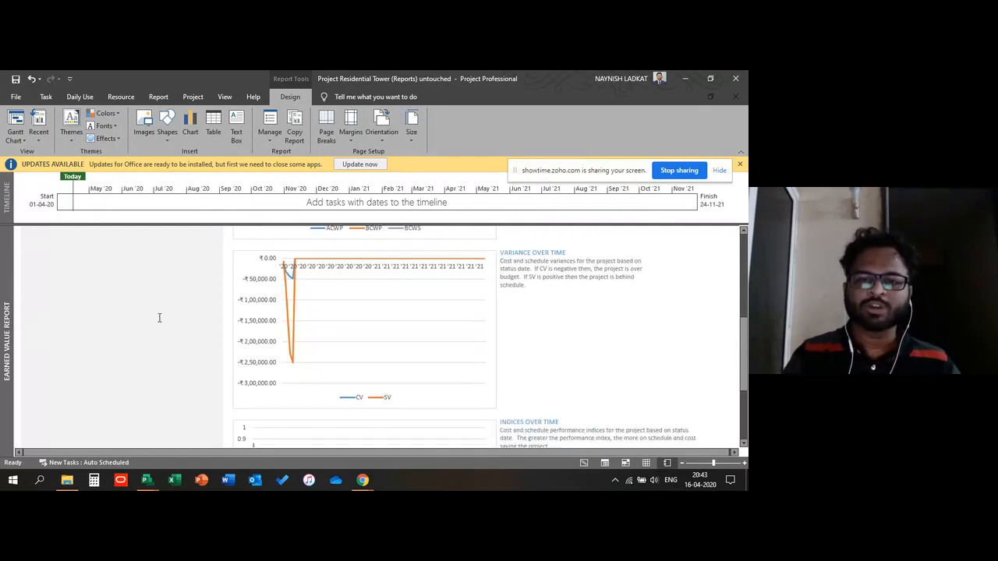
Step: Review the Earned Value report's key figures and the variance and indices over time charts
scroll(159, 318, up, 7)
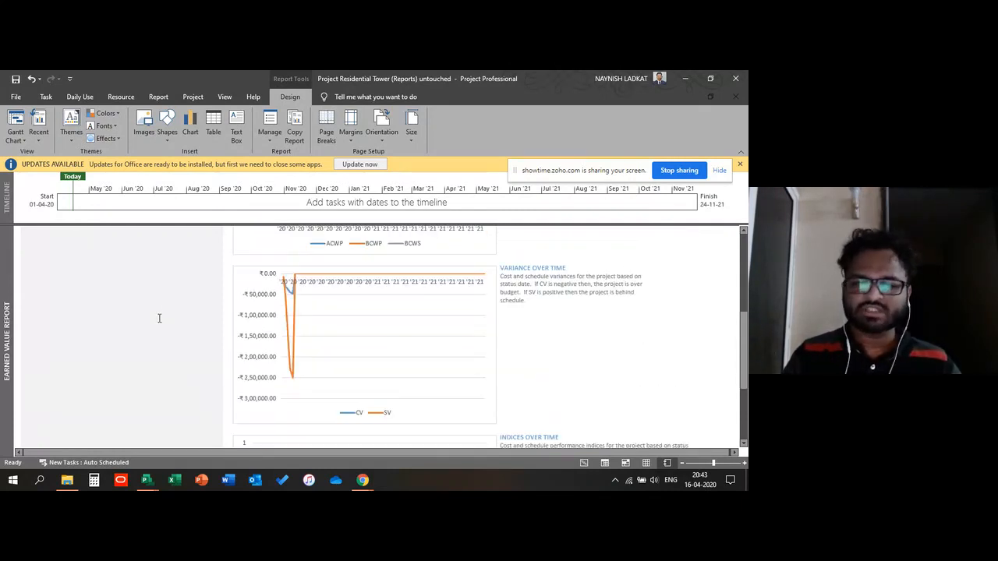
scroll(161, 317, down, 3)
scroll(194, 312, up, 14)
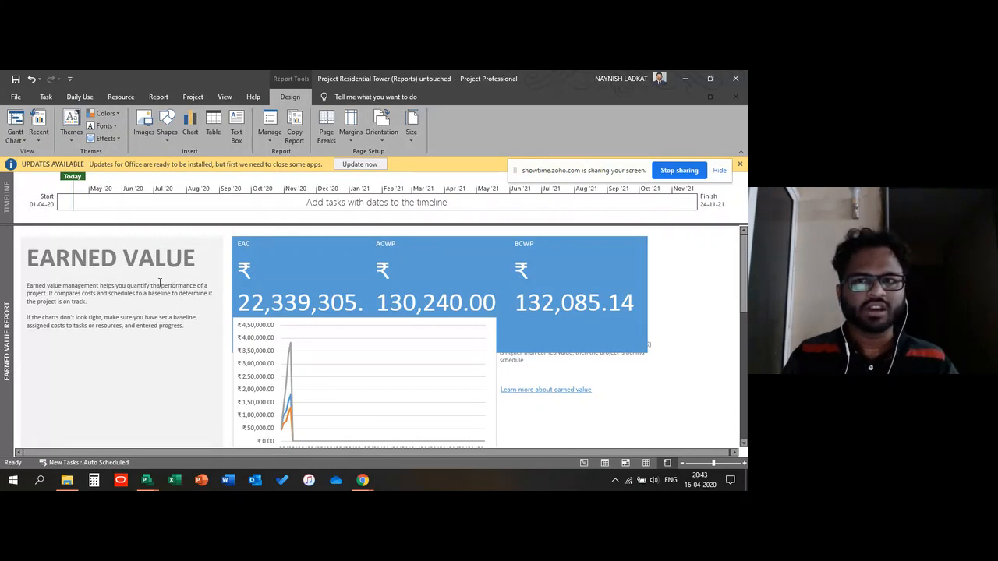
scroll(164, 280, down, 5)
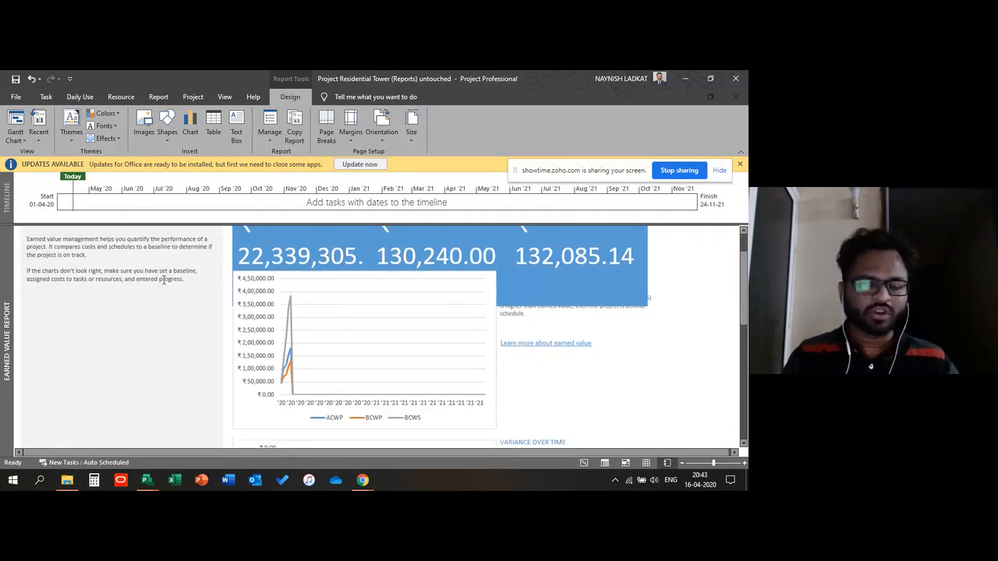
scroll(164, 280, down, 5)
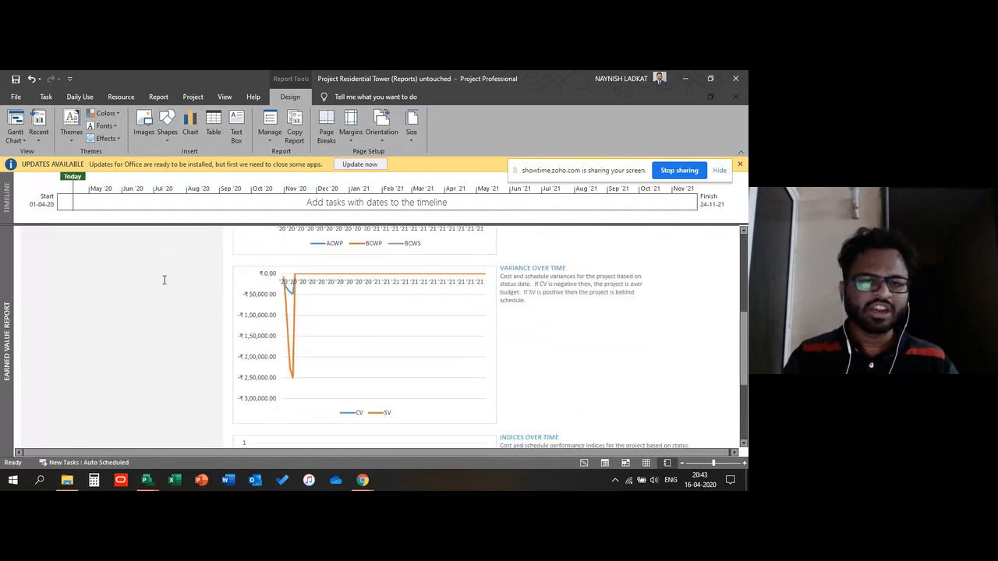
scroll(165, 280, down, 1)
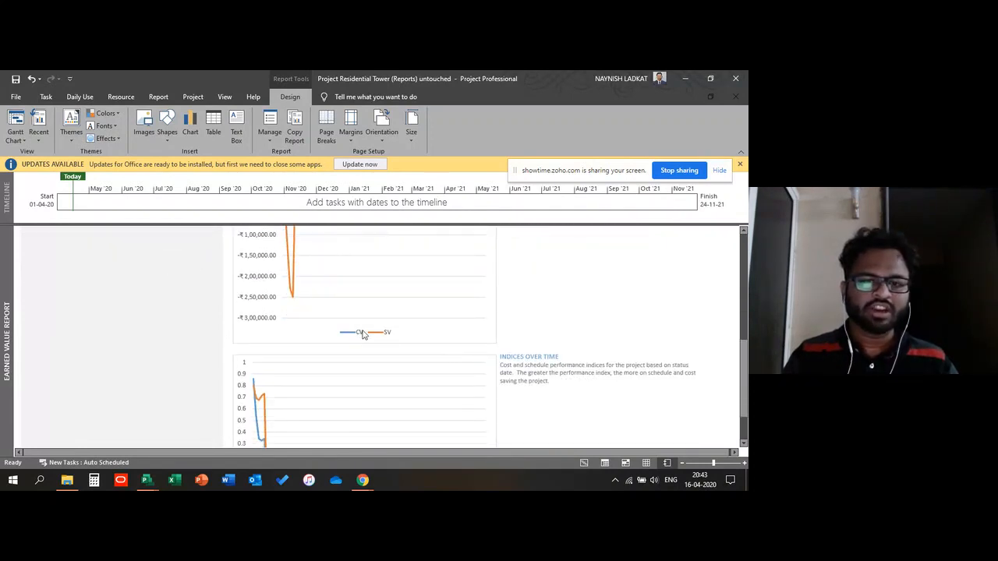
scroll(158, 341, down, 4)
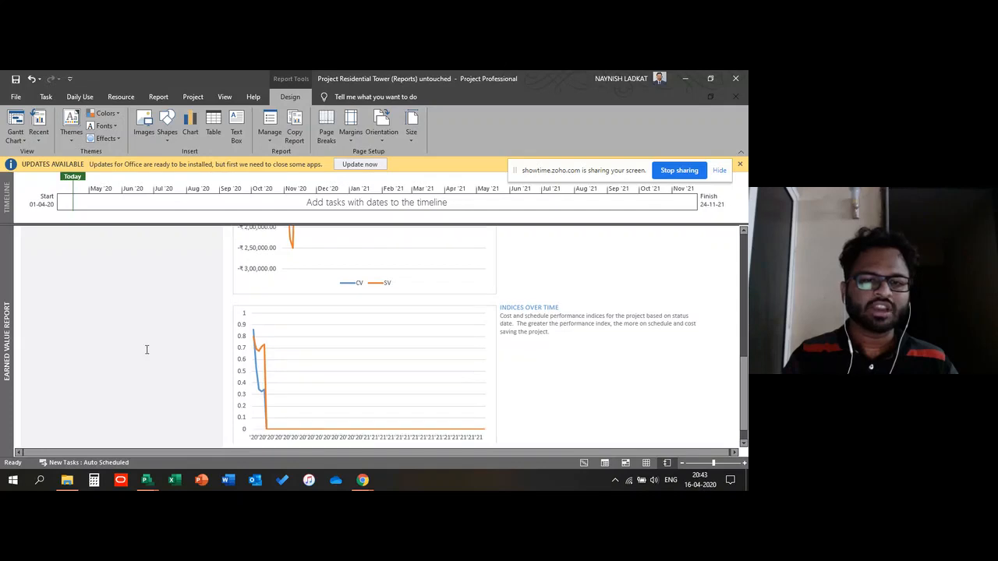
scroll(158, 341, down, 1)
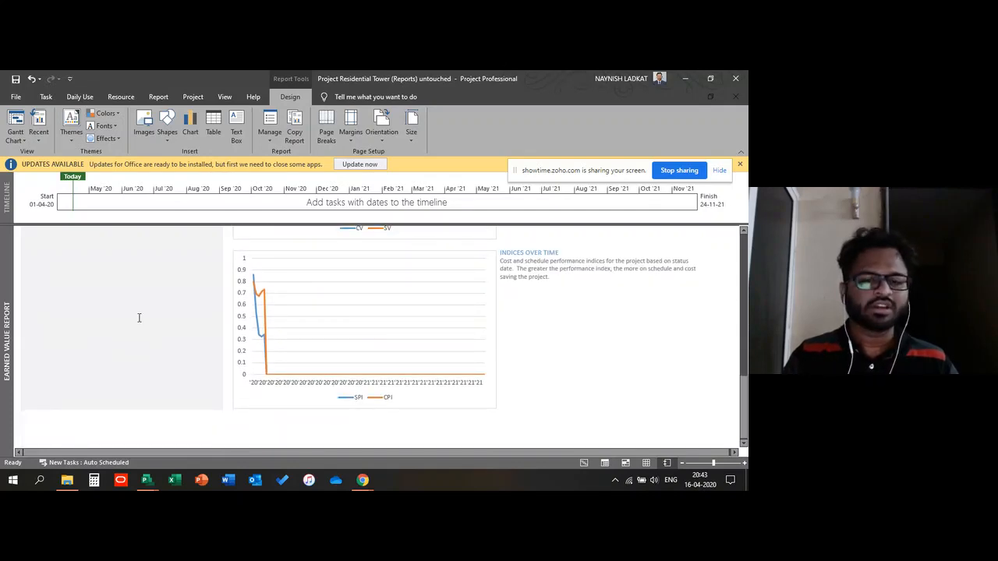
scroll(139, 318, up, 1)
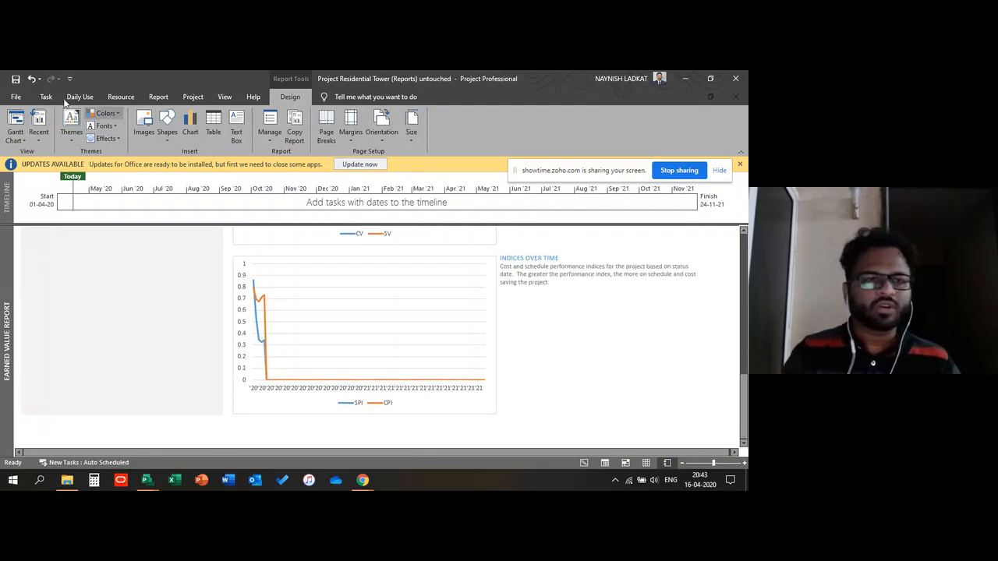
Step: Check the meeting chat in the browser and return to the Earned Value report
click(46, 97)
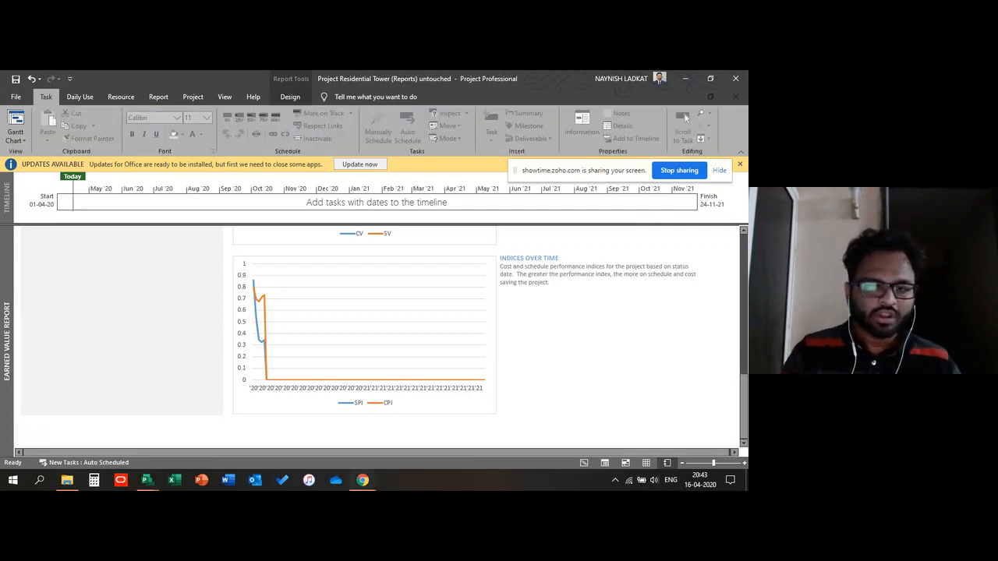
click(363, 480)
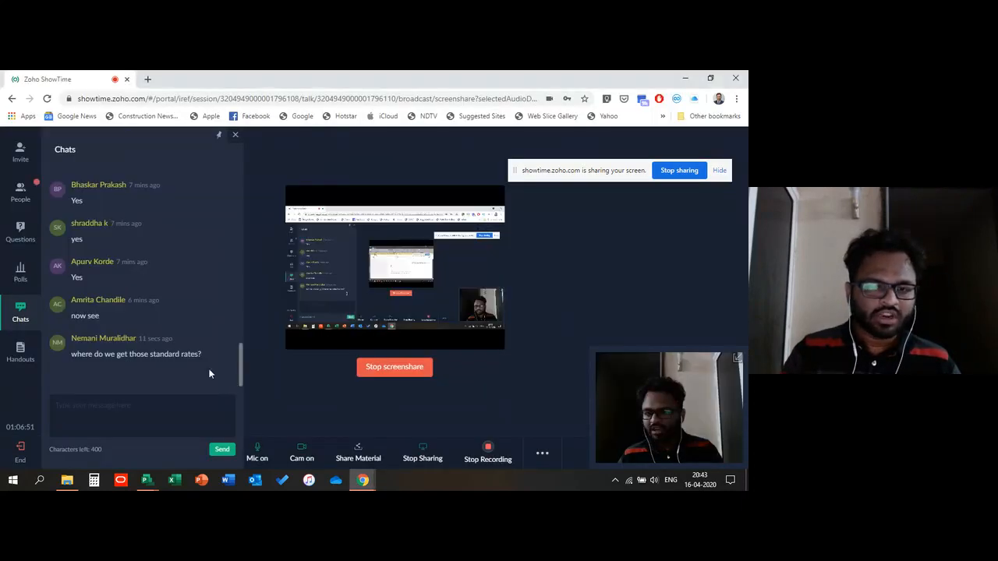
click(686, 78)
scroll(193, 311, down, 3)
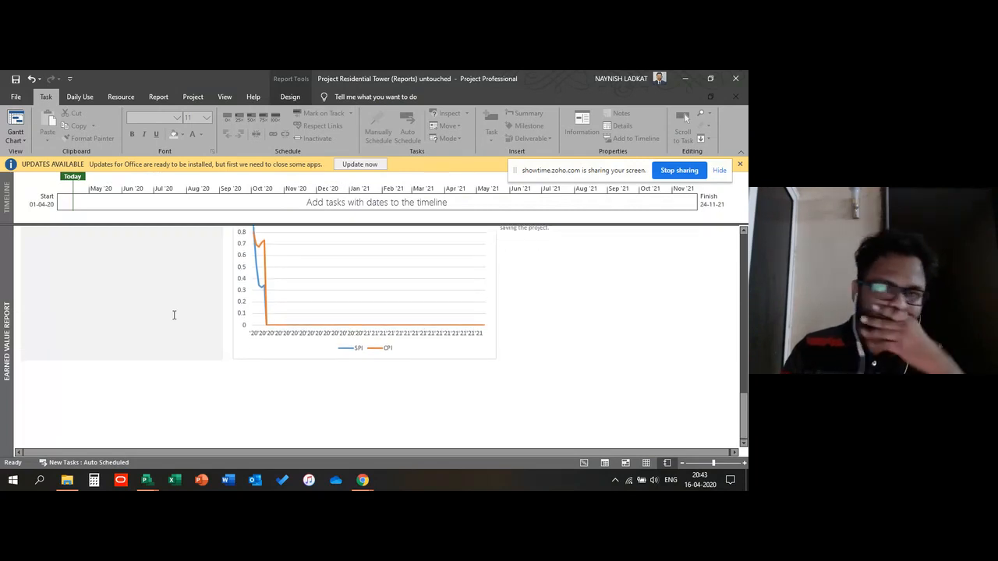
scroll(173, 315, up, 3)
scroll(176, 316, up, 5)
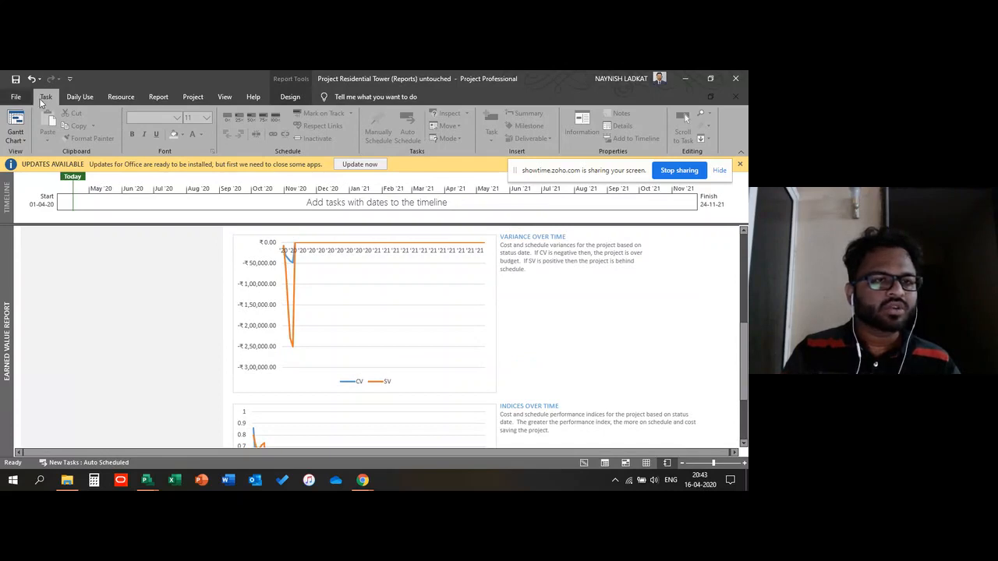
Step: Close the residential tower project without saving changes
click(15, 96)
click(10, 101)
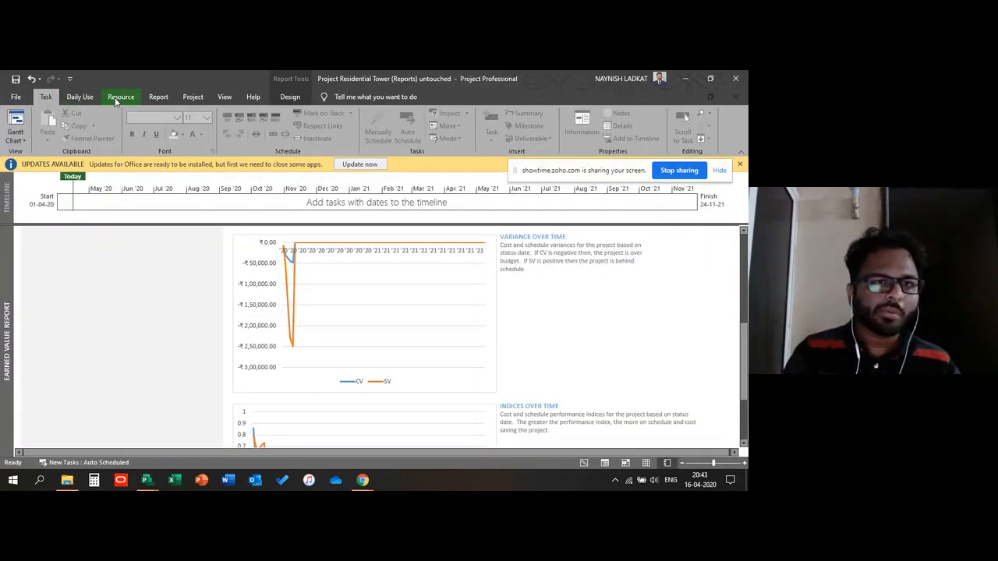
click(80, 97)
click(15, 97)
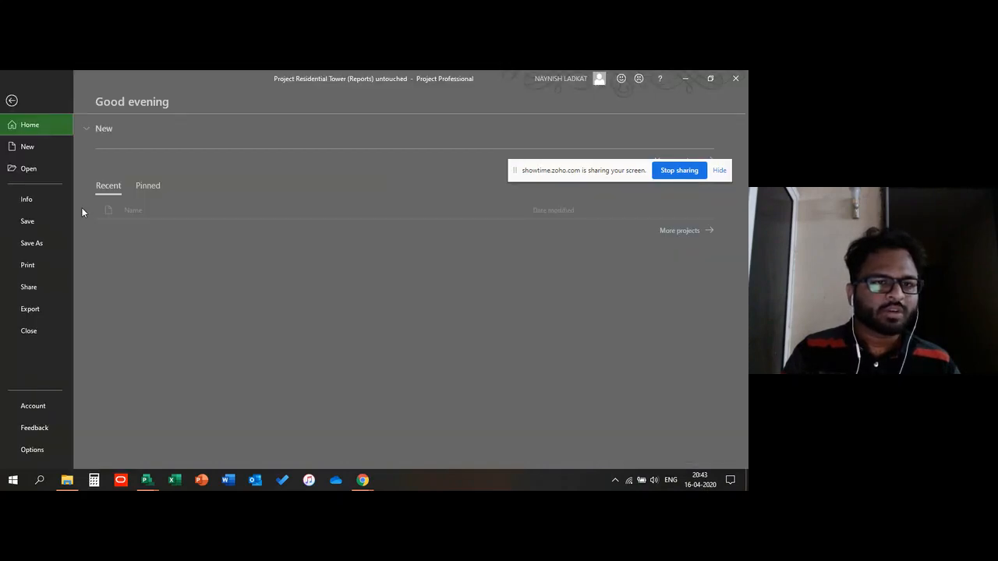
click(16, 103)
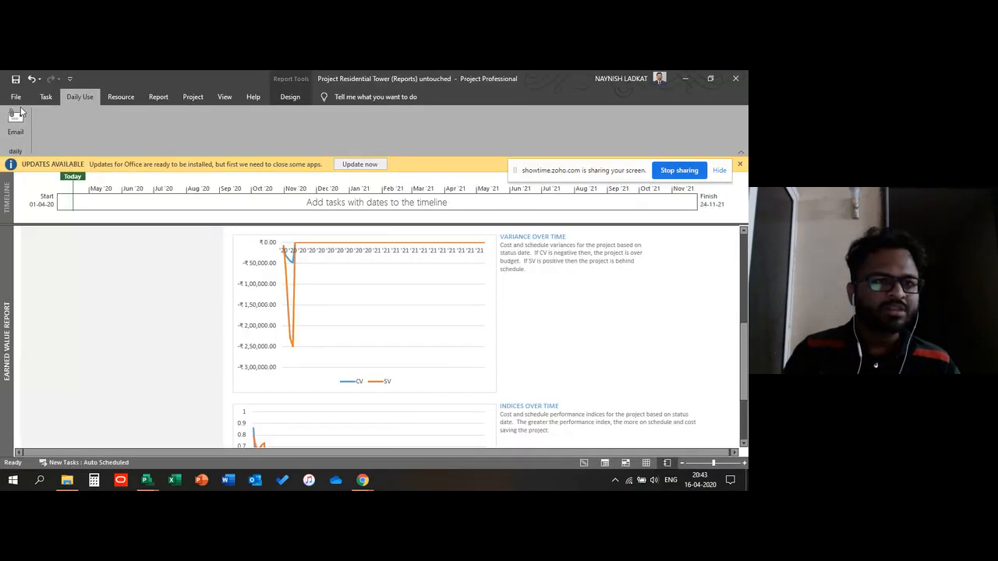
click(14, 97)
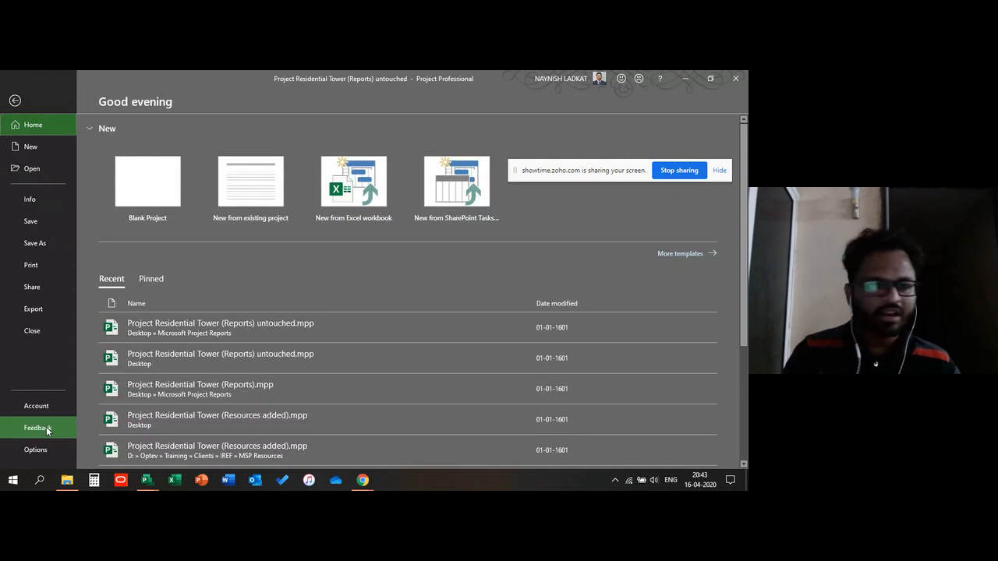
click(32, 331)
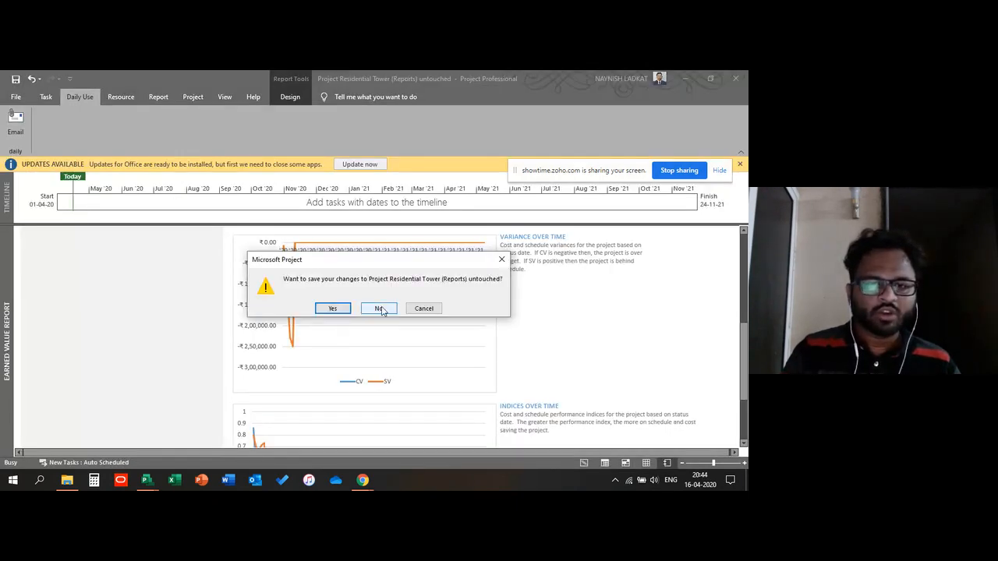
click(380, 309)
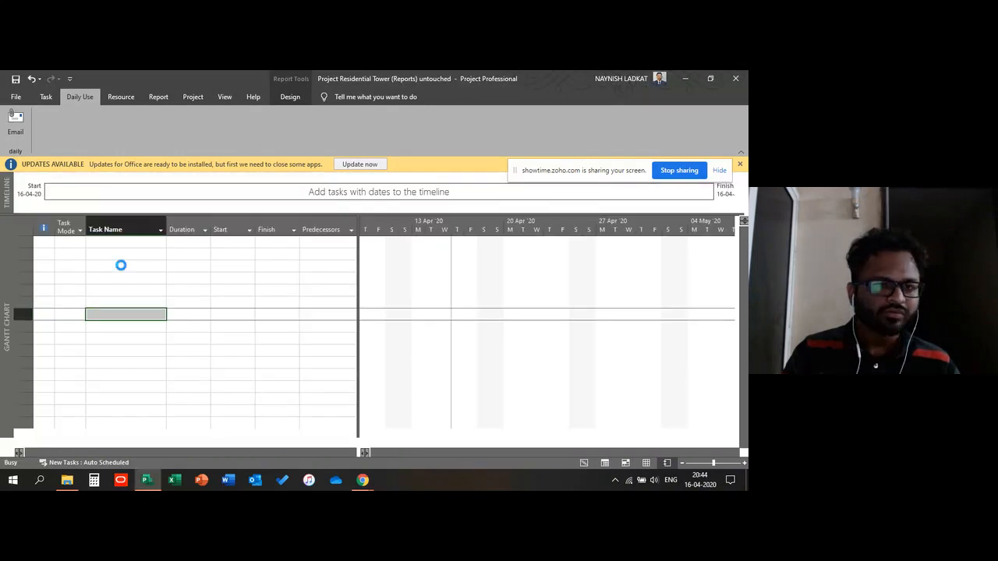
Step: In a new blank project, open Project Options and set the date format to 28-01-2009
click(122, 266)
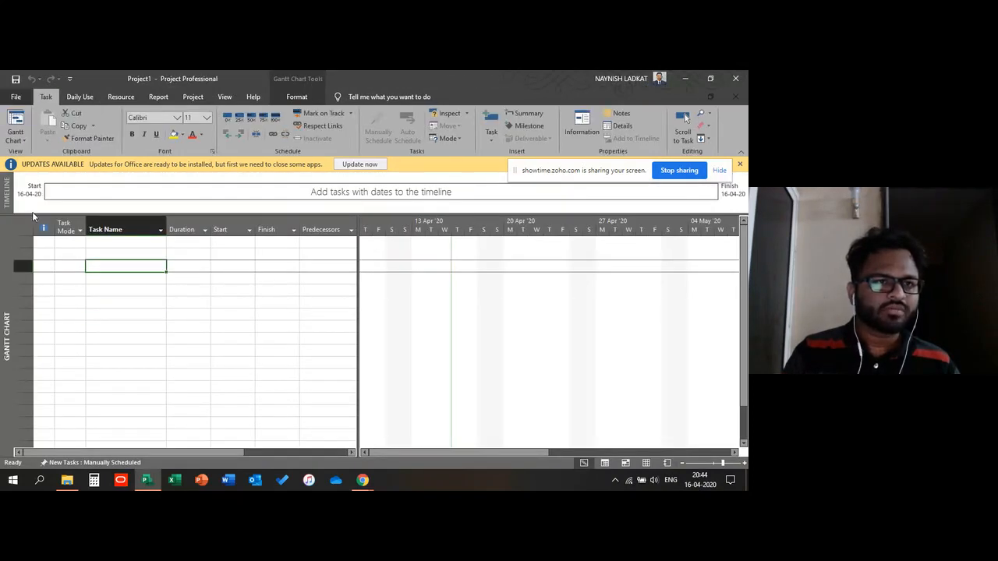
click(15, 97)
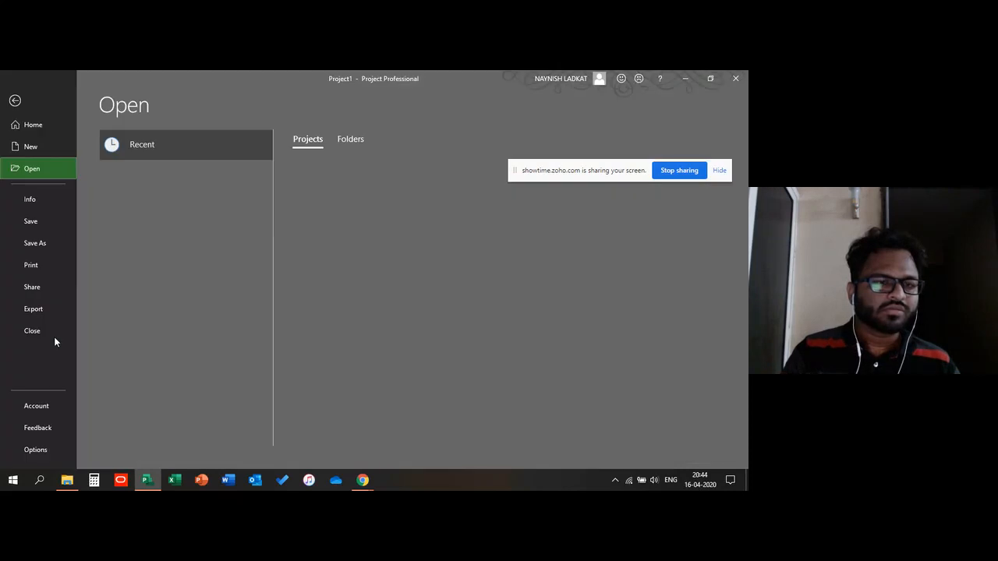
click(36, 450)
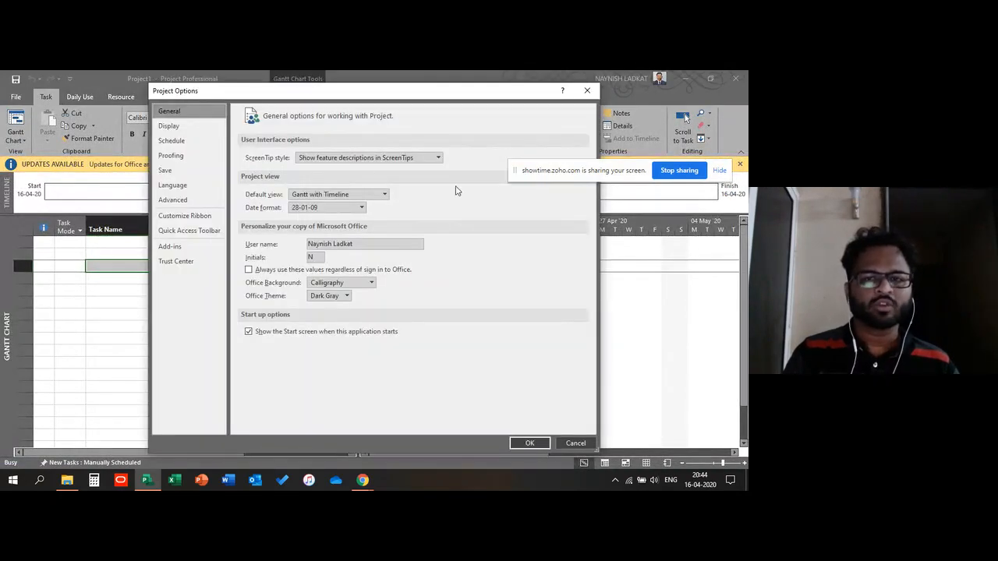
click(362, 208)
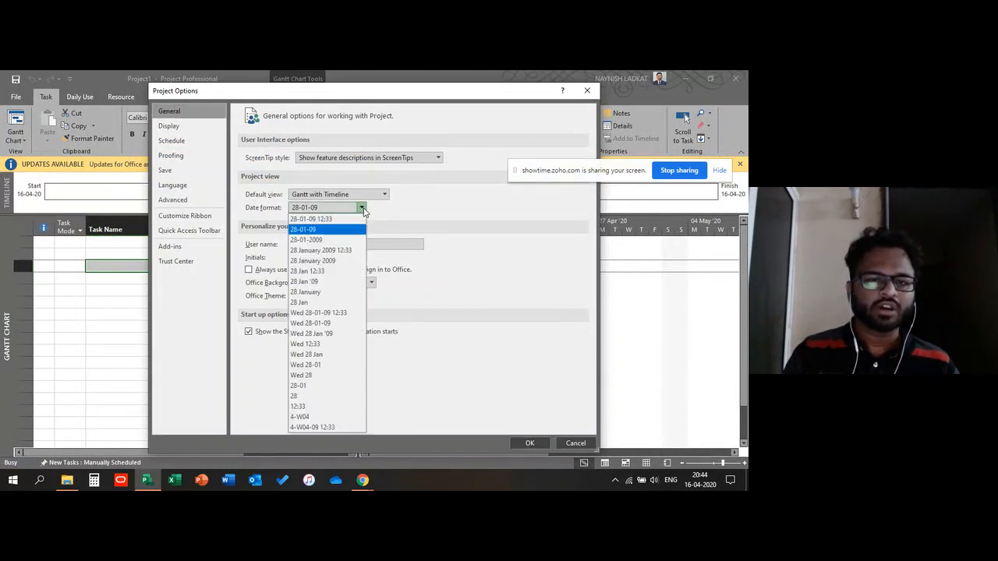
click(415, 212)
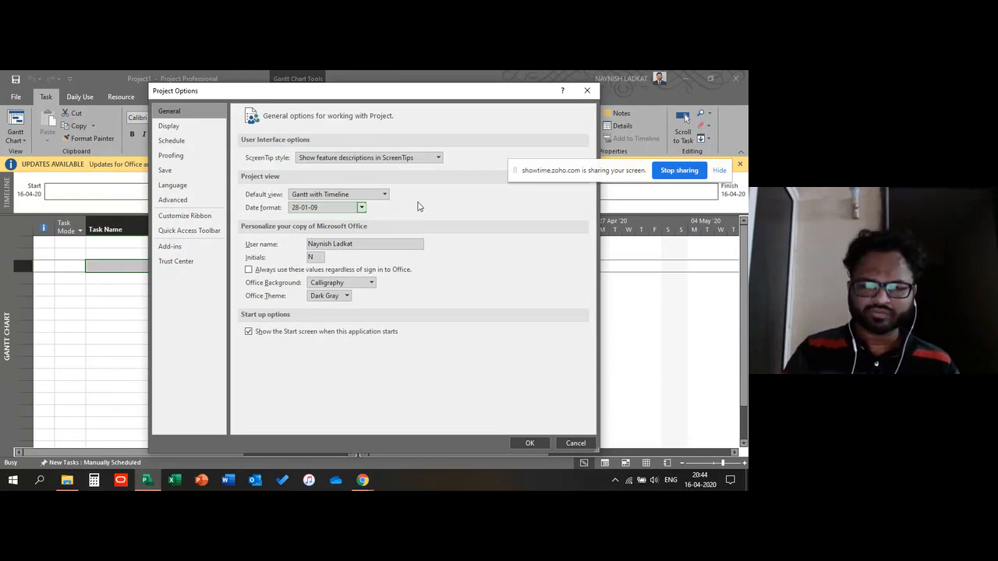
click(361, 208)
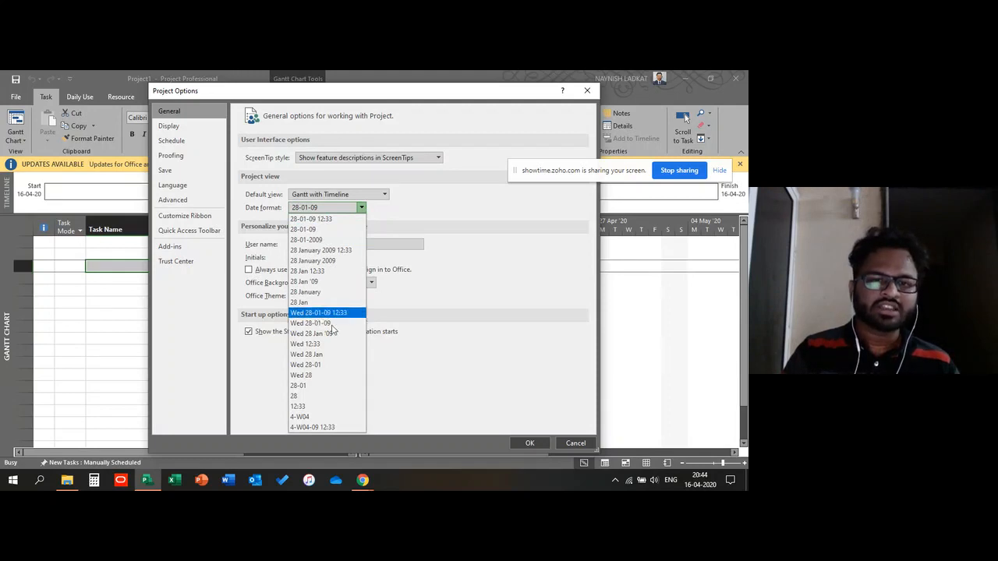
click(316, 251)
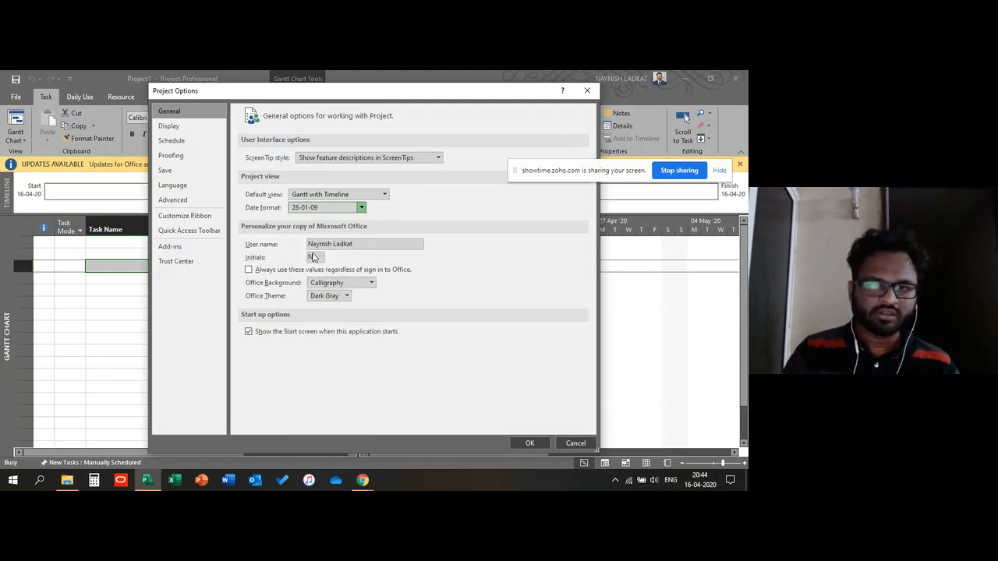
click(361, 208)
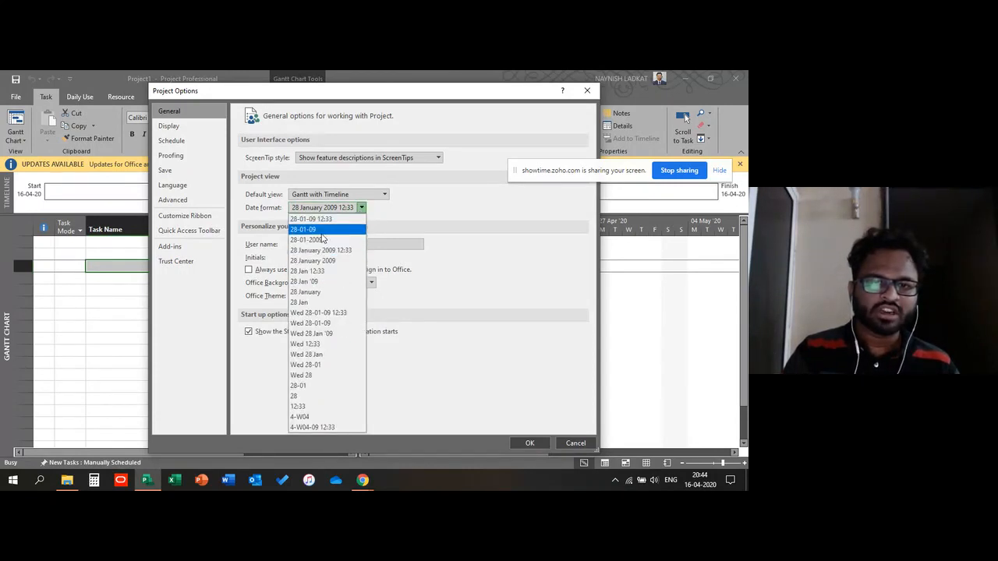
click(320, 240)
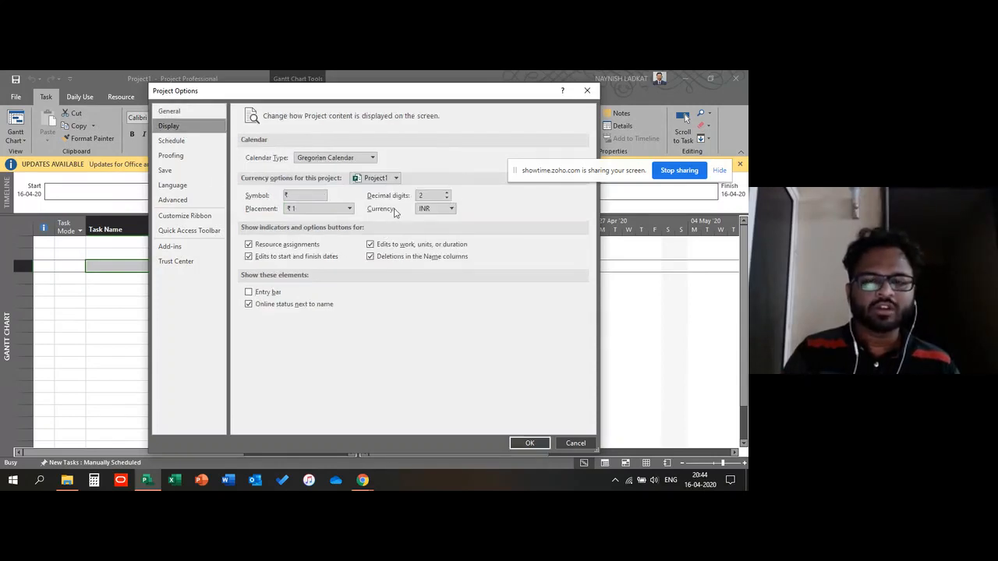
Step: In the Schedule options, set new tasks to be created as Auto Scheduled
click(174, 142)
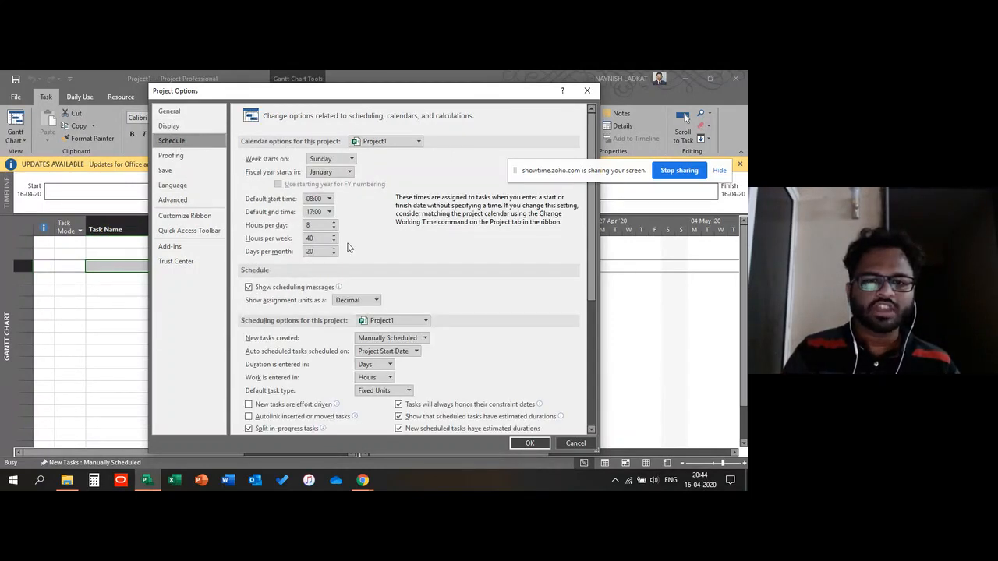
scroll(349, 247, down, 2)
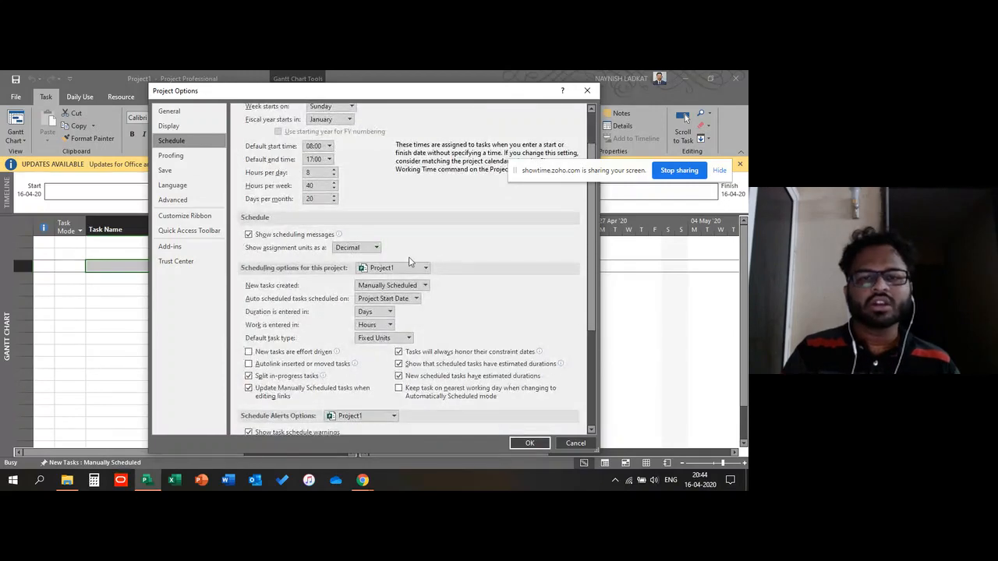
scroll(411, 261, up, 2)
scroll(375, 282, down, 2)
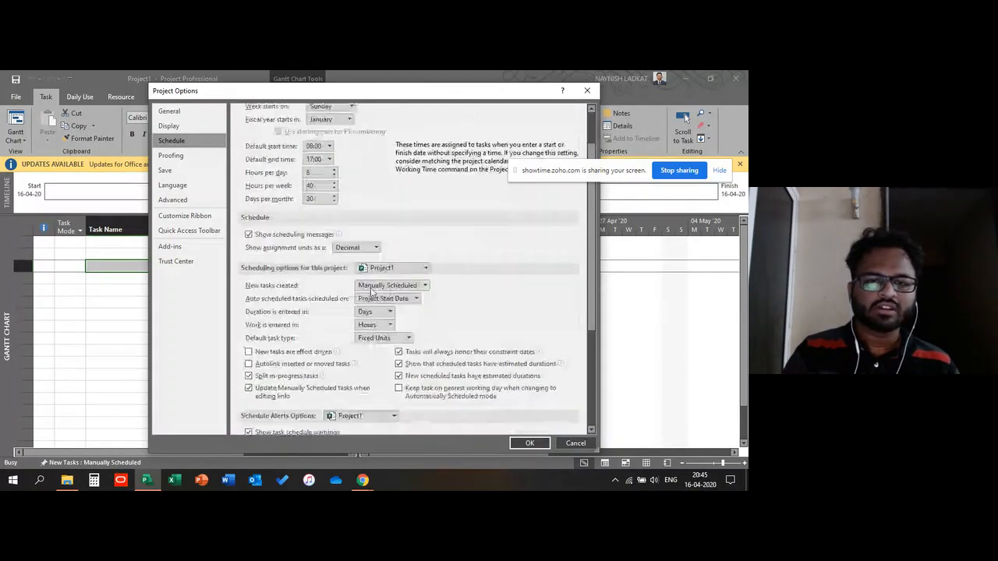
click(403, 289)
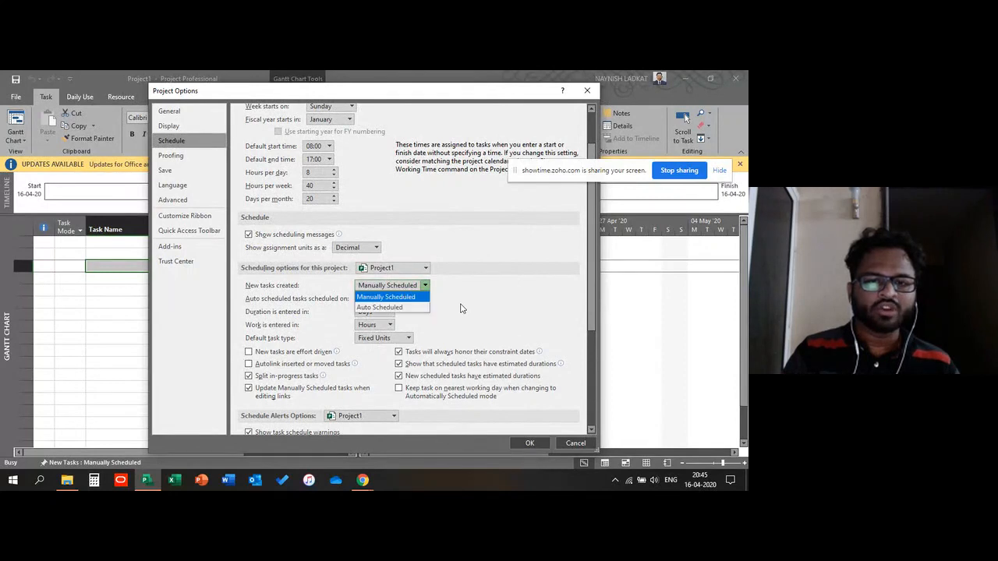
click(382, 298)
Step: Set the default start time to 09:00 in the Schedule options
scroll(468, 281, up, 2)
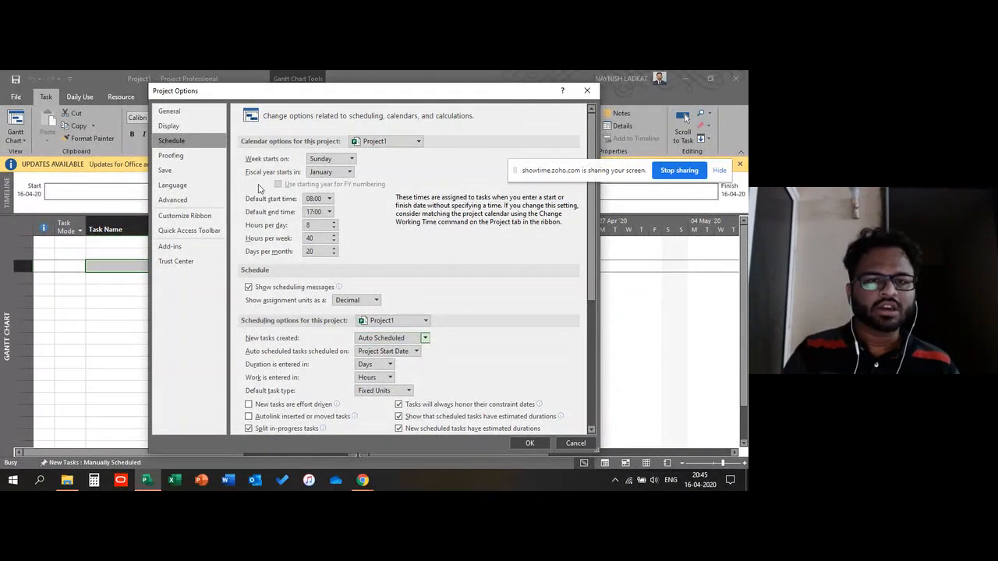
click(329, 200)
click(329, 199)
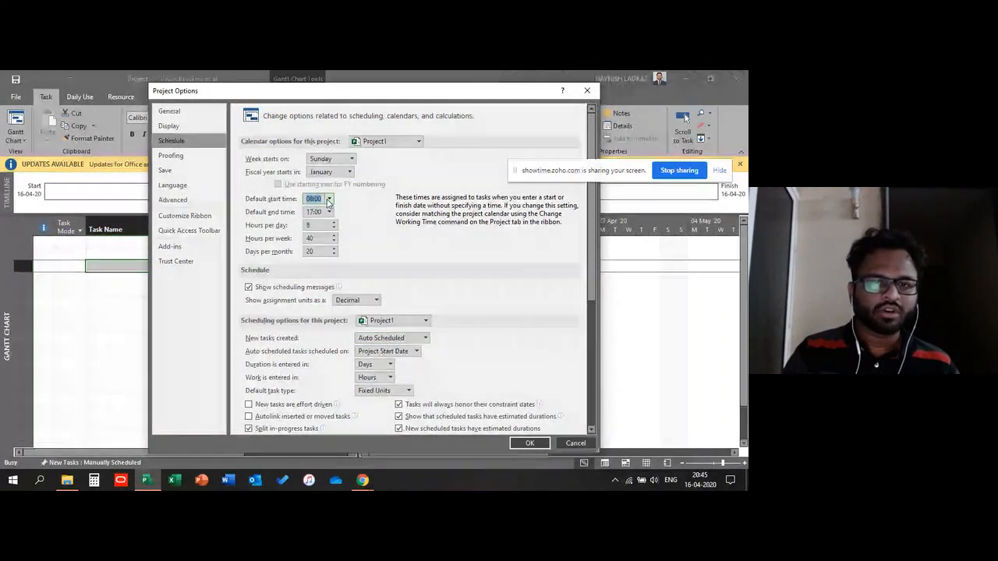
click(329, 200)
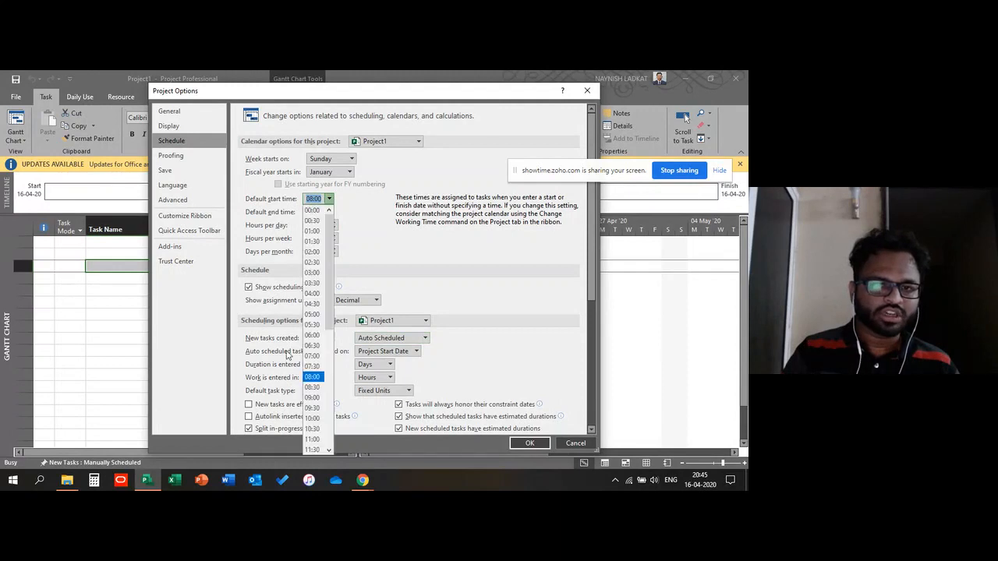
click(311, 399)
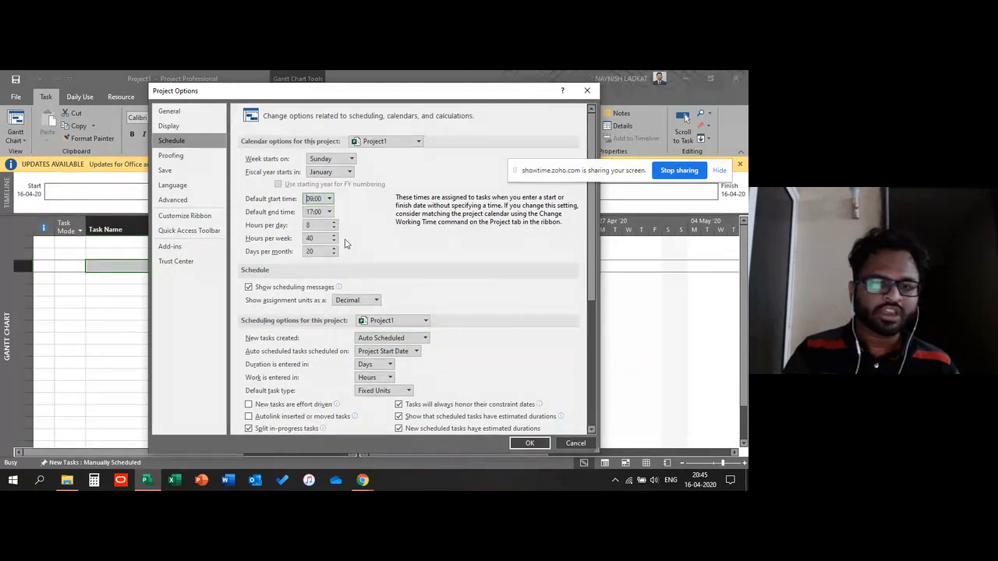
Step: Set the week to start on Monday in the calendar options
click(352, 159)
click(320, 184)
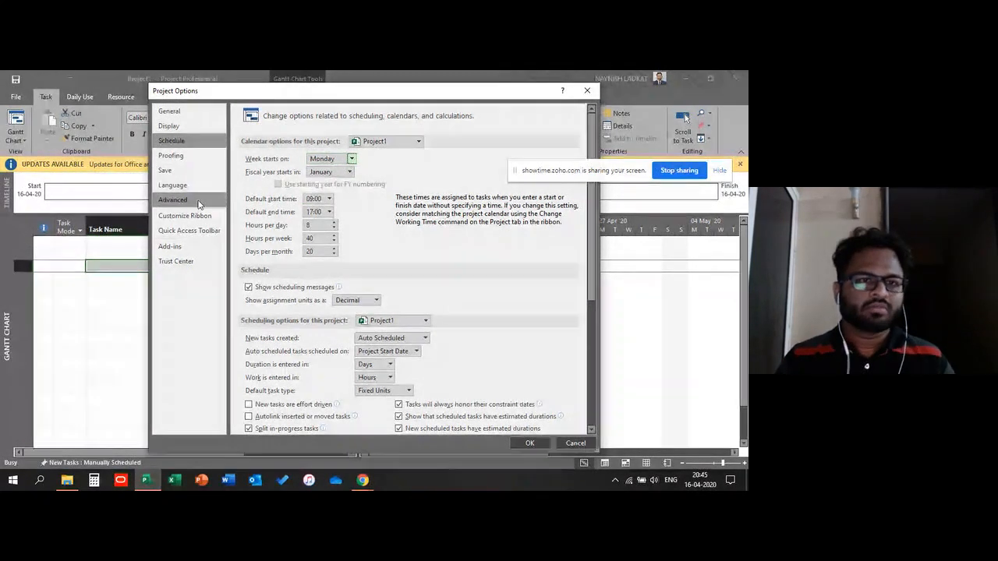
Step: Browse the Advanced, Add-ins, Trust Center and Save option pages, then cancel Project Options
click(173, 199)
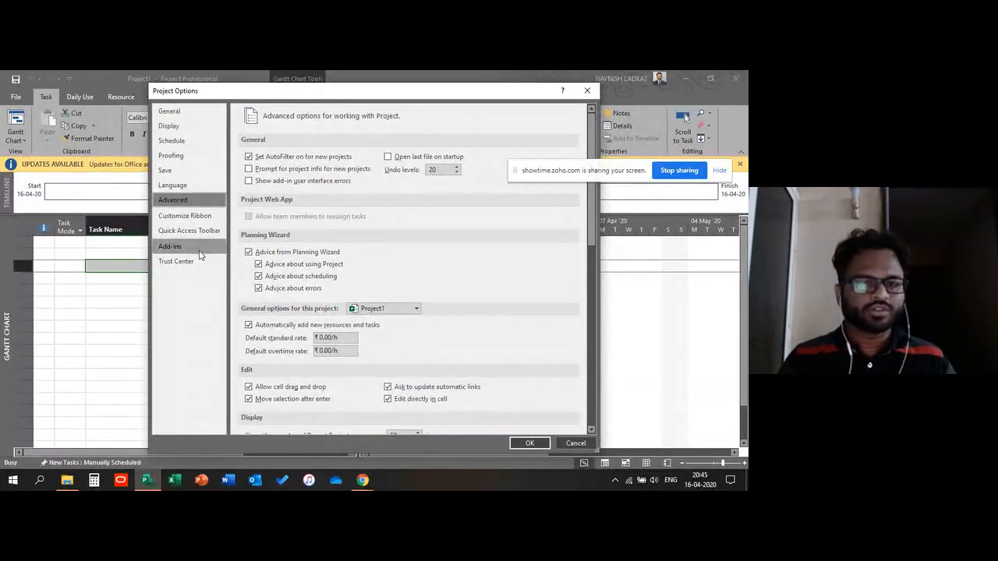
click(180, 247)
click(176, 261)
click(166, 170)
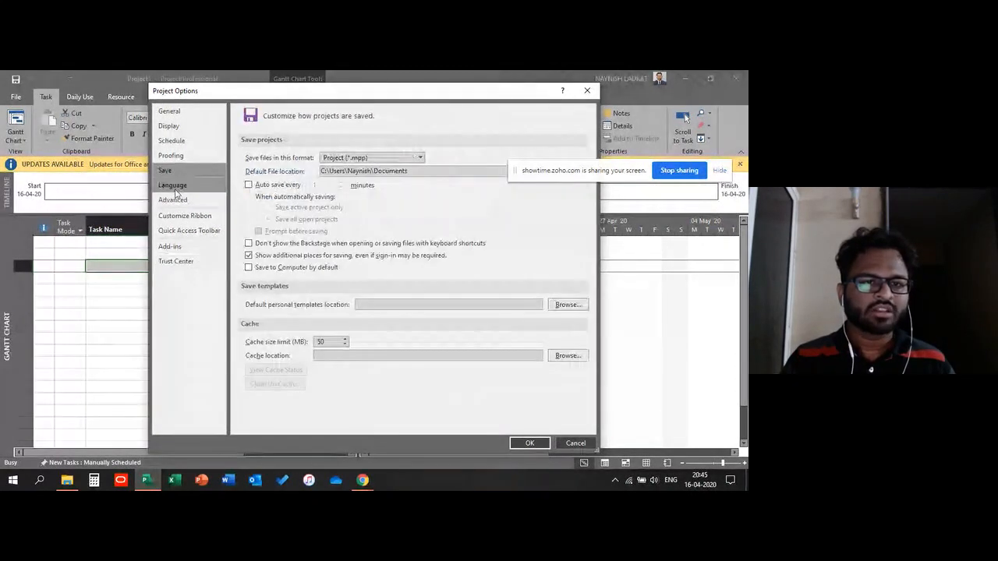
click(181, 200)
scroll(397, 282, down, 15)
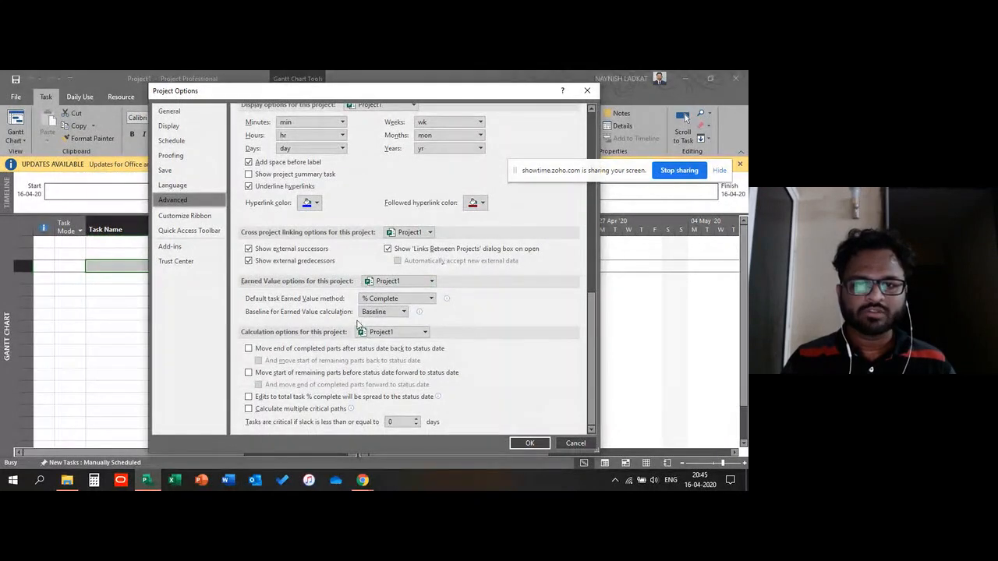
scroll(382, 222, up, 5)
scroll(382, 222, up, 5)
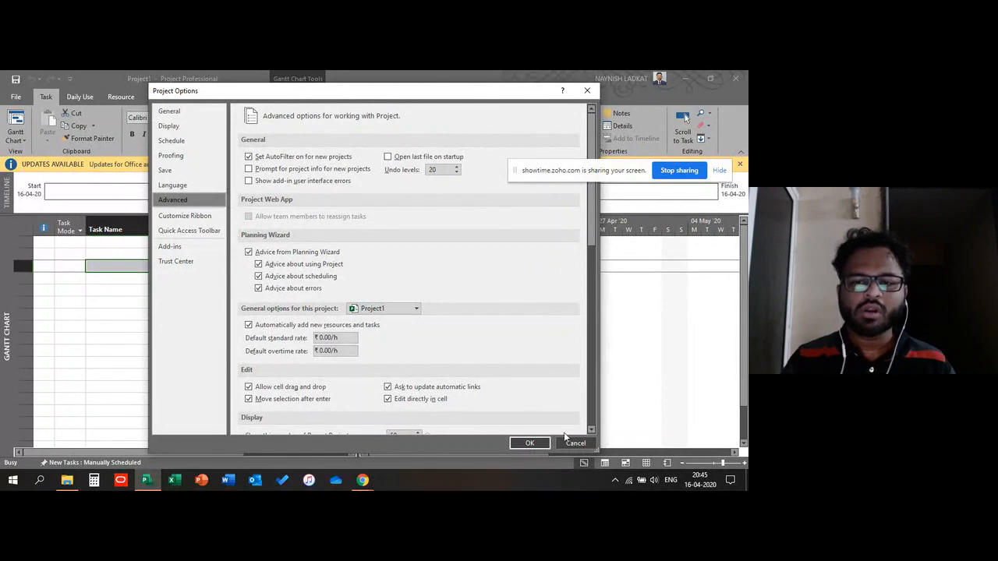
click(574, 442)
click(116, 301)
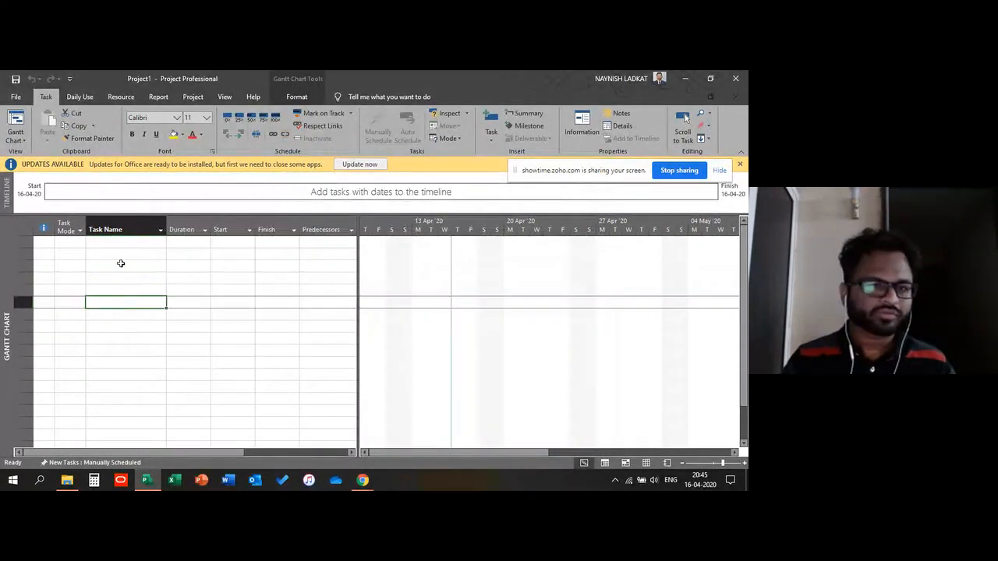
click(115, 288)
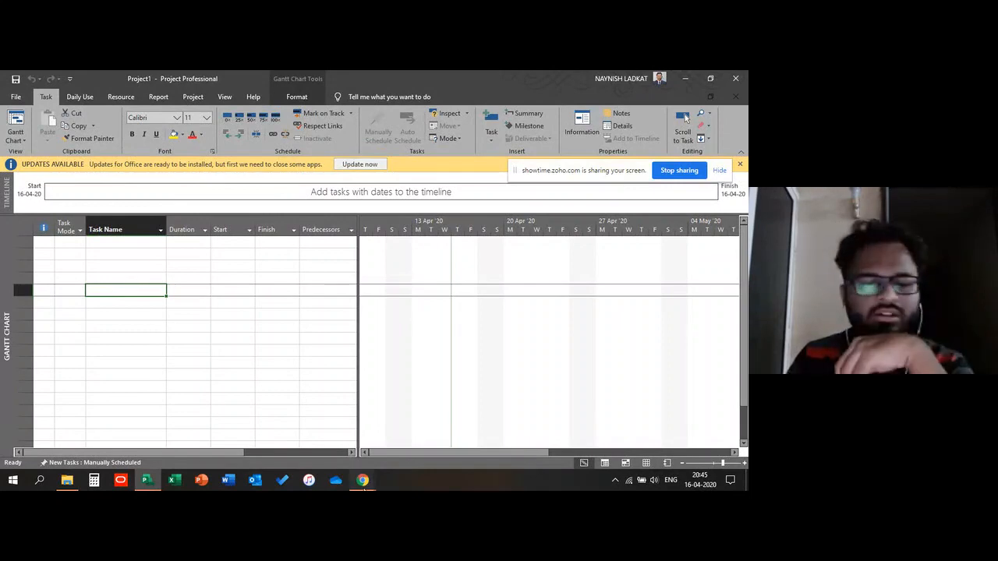
mouse_move(363, 481)
click(328, 428)
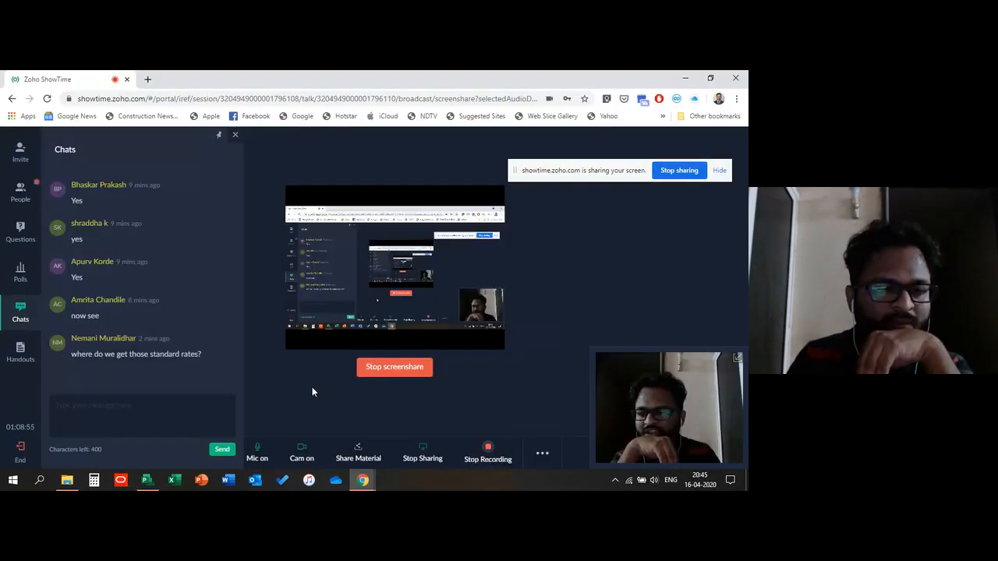
click(684, 78)
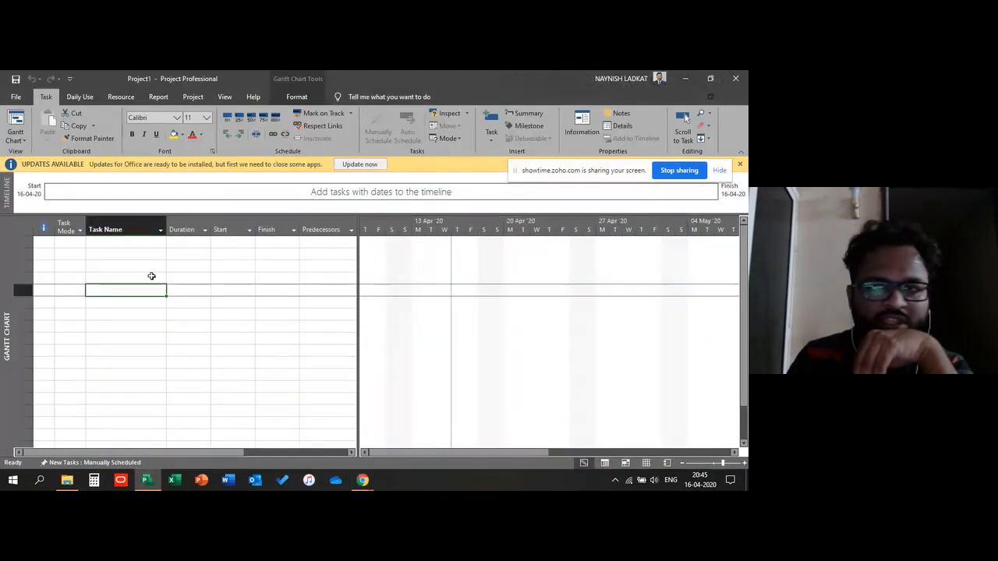
click(134, 327)
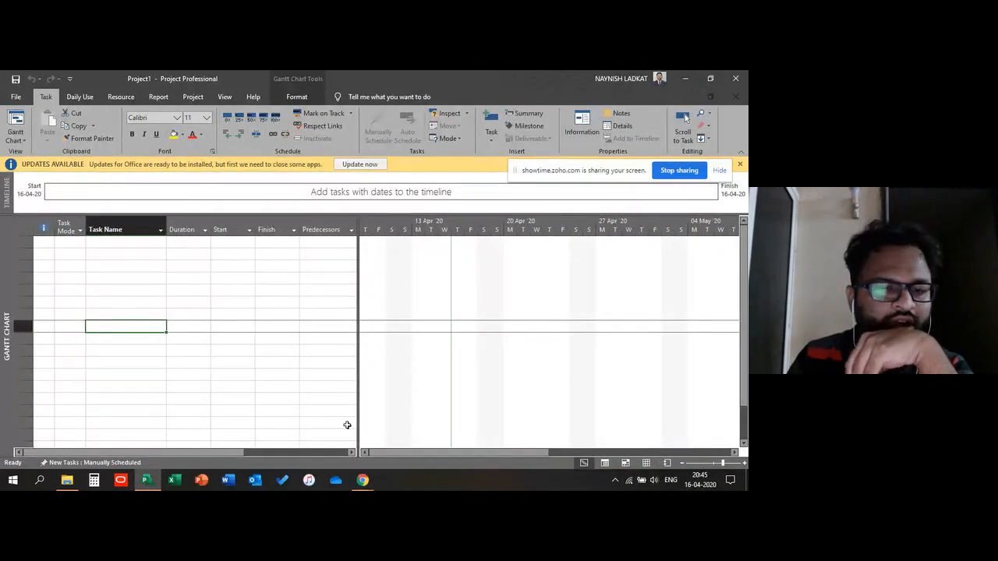
click(363, 480)
click(337, 449)
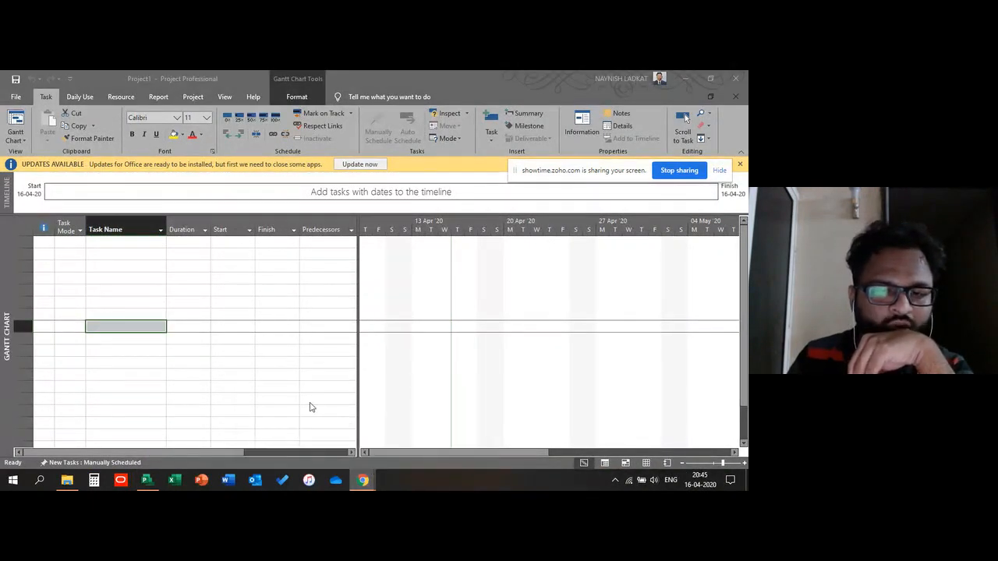
Step: Close the blank Project1 file and switch back to the Zoho ShowTime session in Chrome
click(148, 481)
click(16, 98)
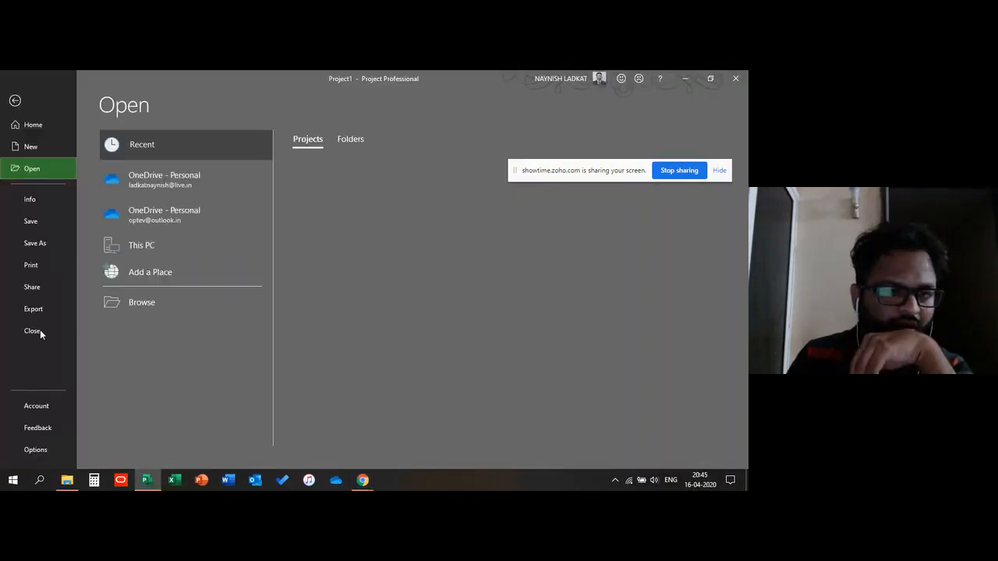
click(215, 305)
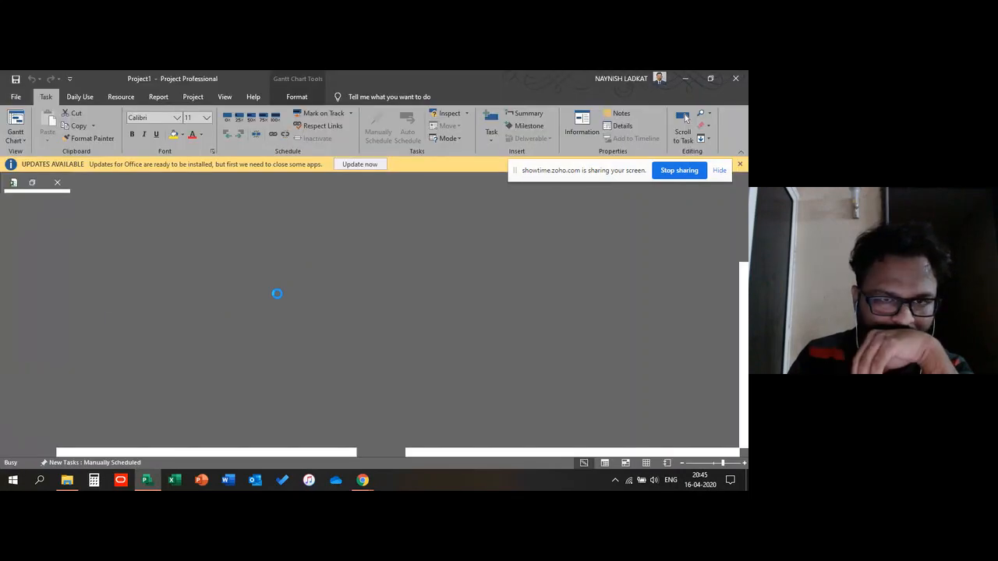
click(365, 481)
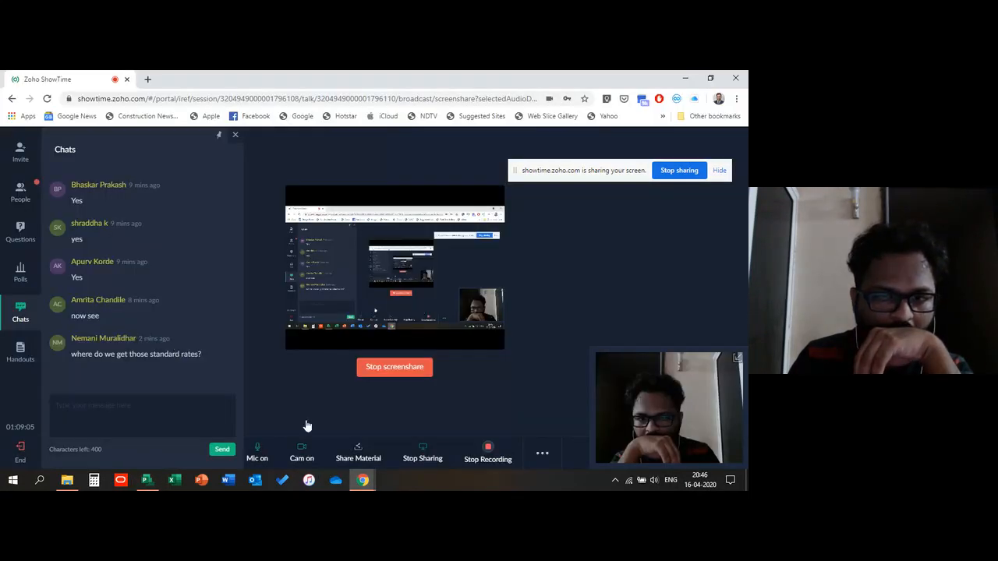
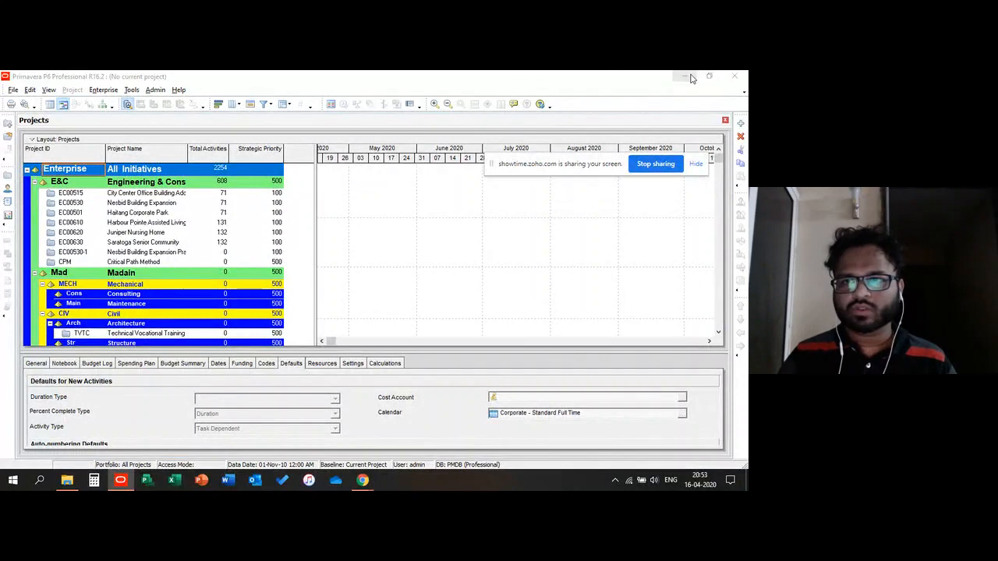
Step: Check the chat messages in the Zoho ShowTime session, close the chat panel and return to Primavera
click(685, 75)
click(20, 312)
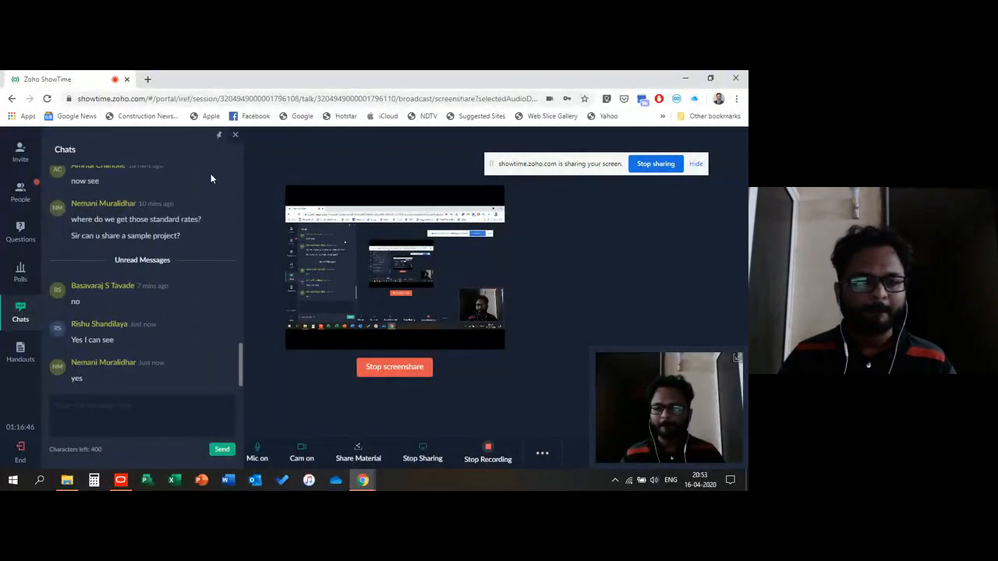
click(235, 134)
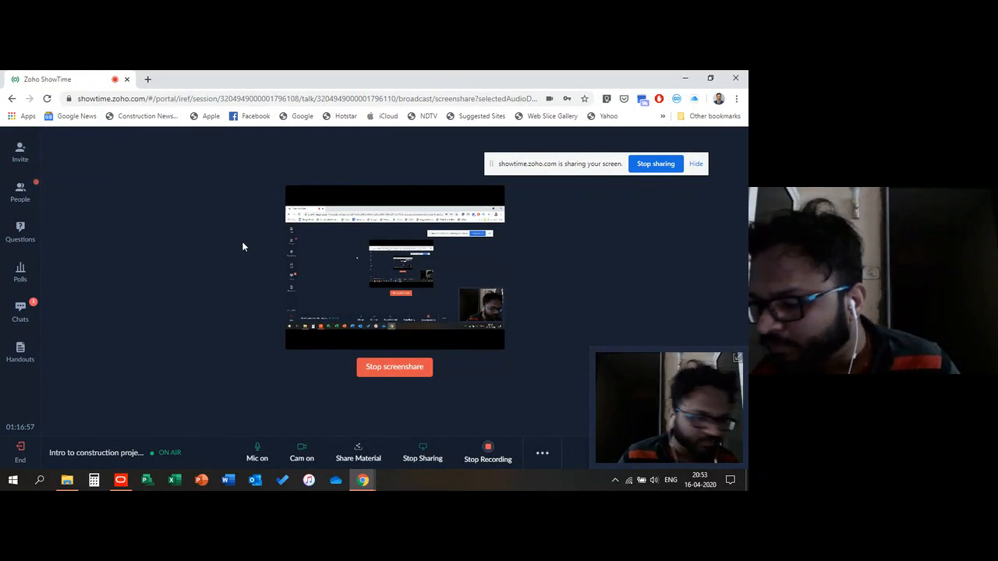
click(143, 479)
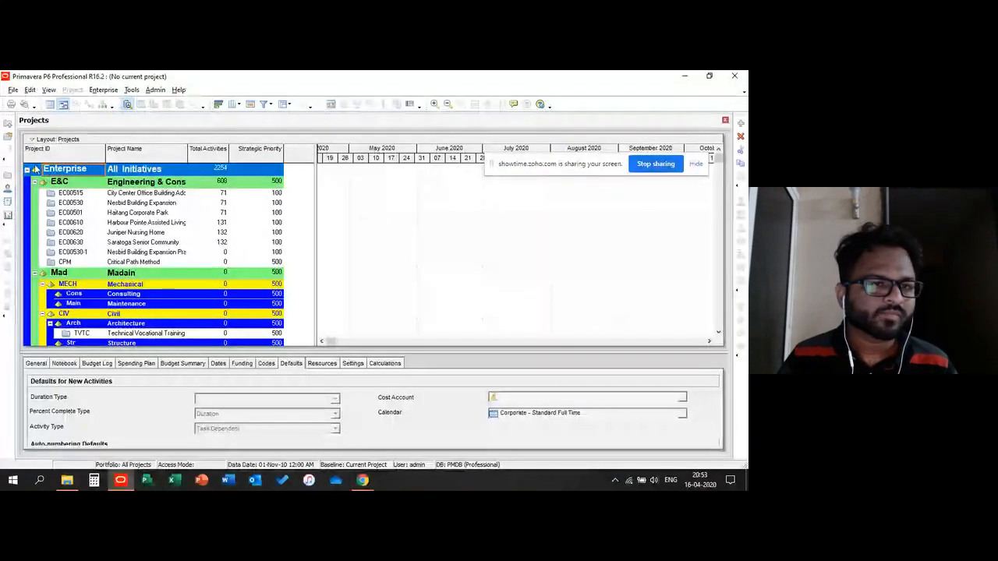
Step: Collapse the Enterprise EPS node and preview the Open Project dialog's project list before closing it
click(27, 169)
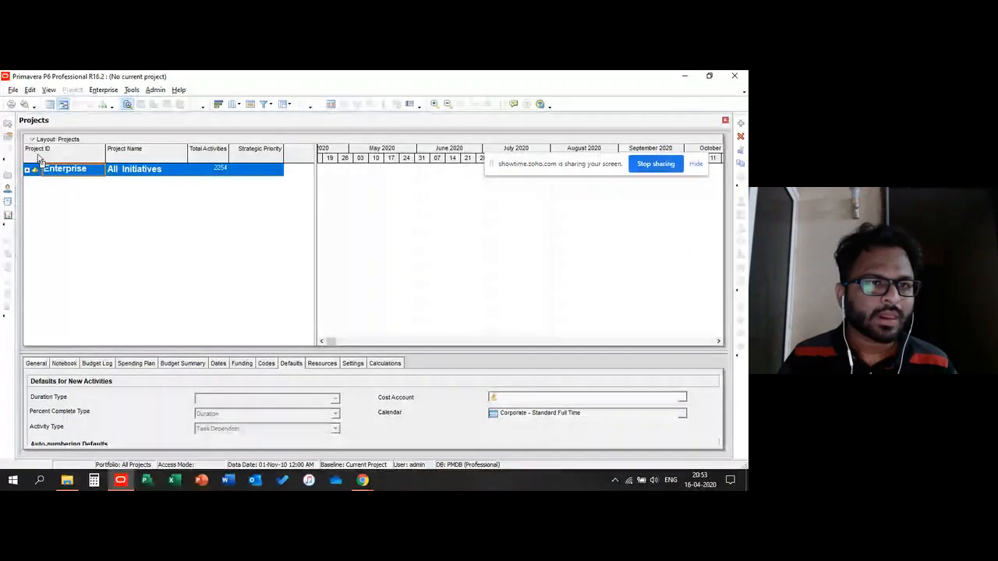
click(6, 140)
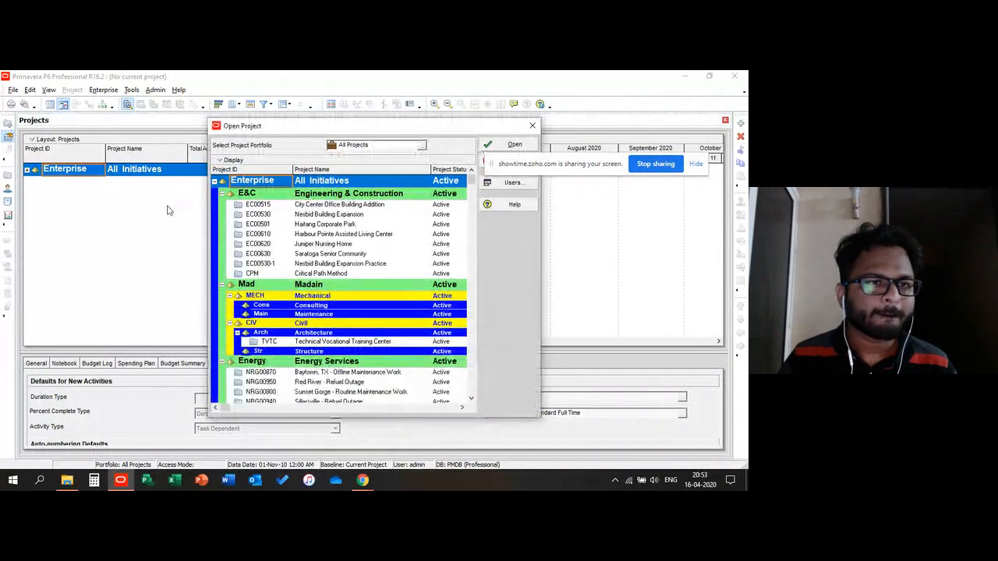
click(534, 126)
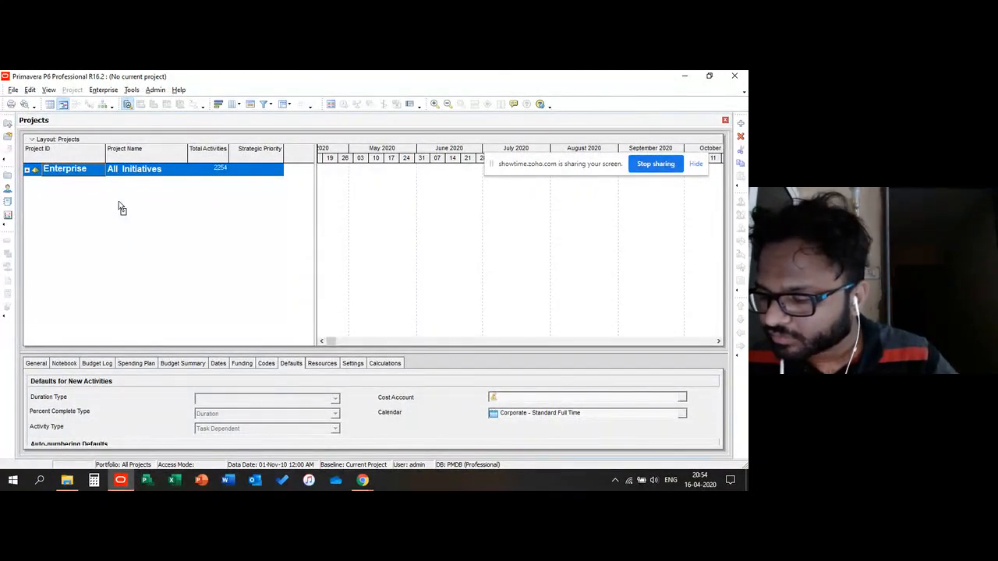
Step: Open the chat panel in the Zoho ShowTime session again to read new messages, then return to Primavera
mouse_move(362, 480)
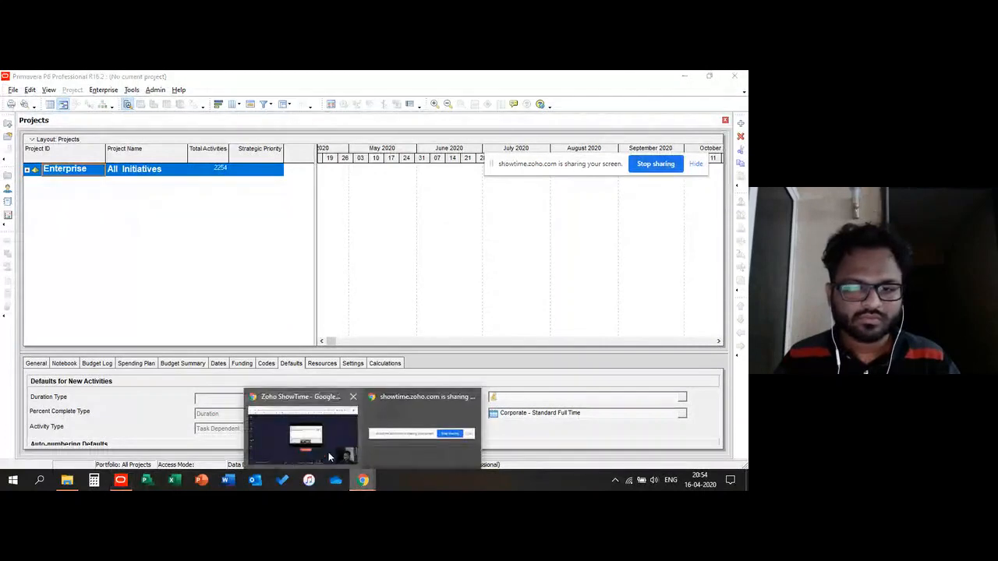
click(331, 456)
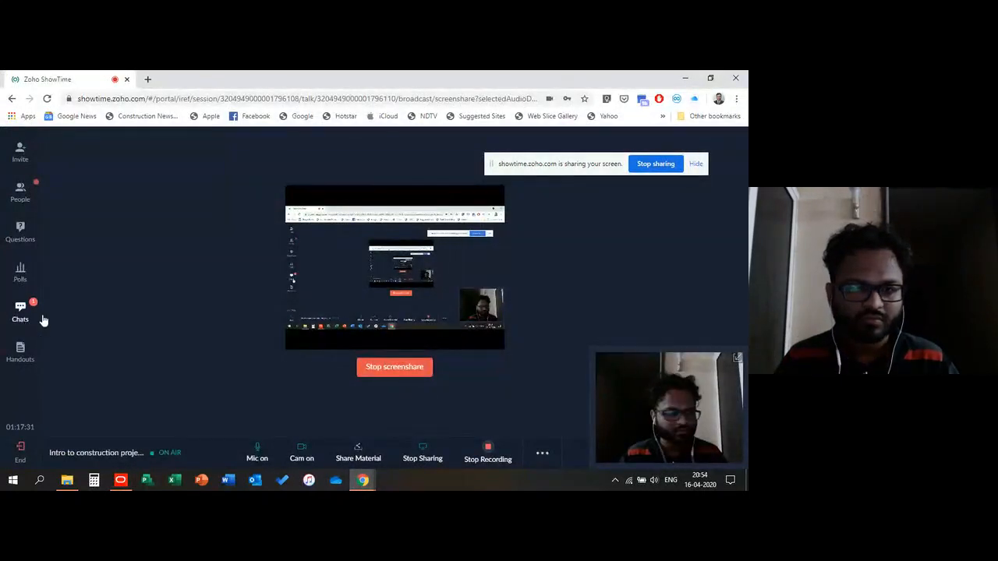
click(21, 312)
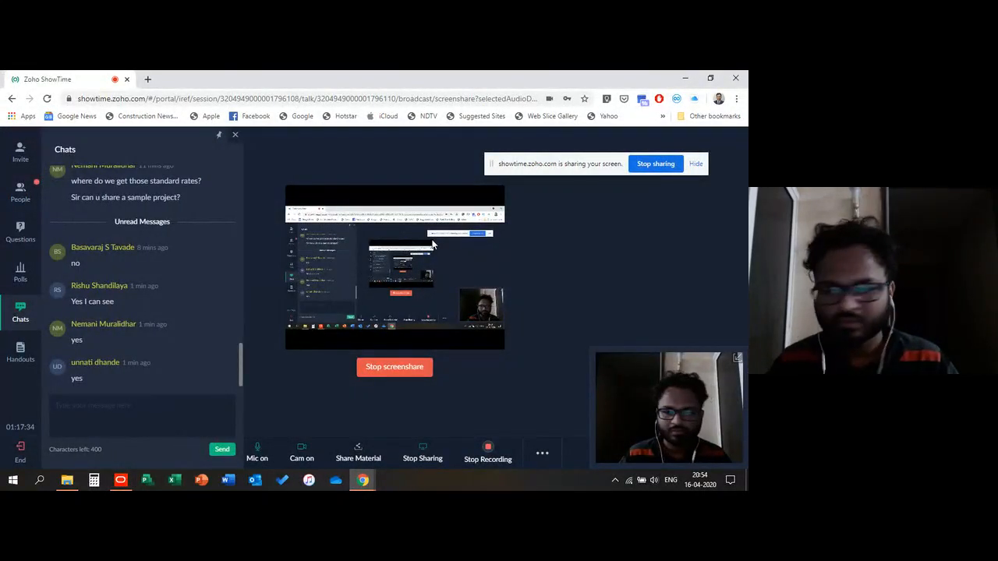
click(685, 78)
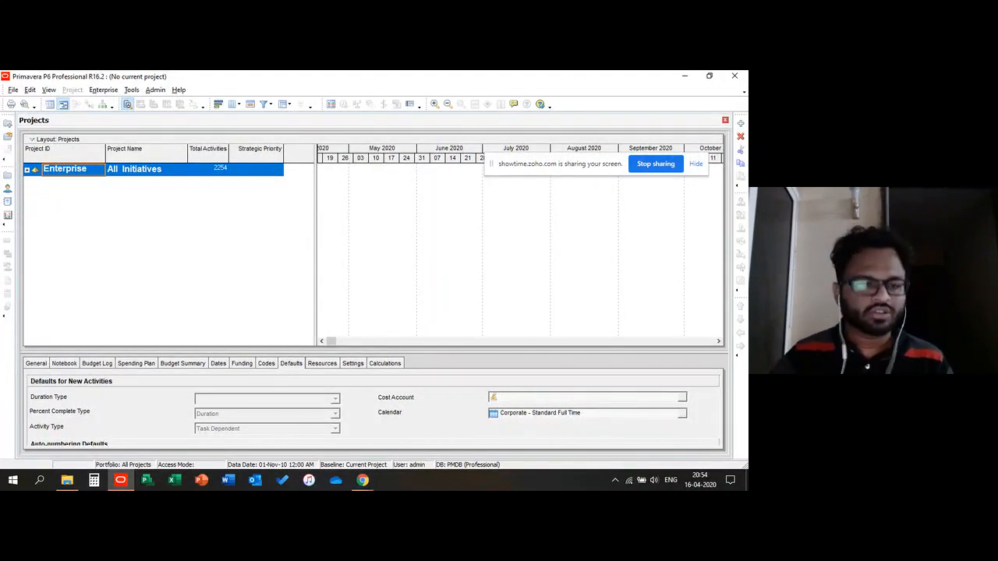
Step: Locate the PPMDBSQLite database file in the Documents folder in File Explorer, then switch back to Primavera
click(67, 480)
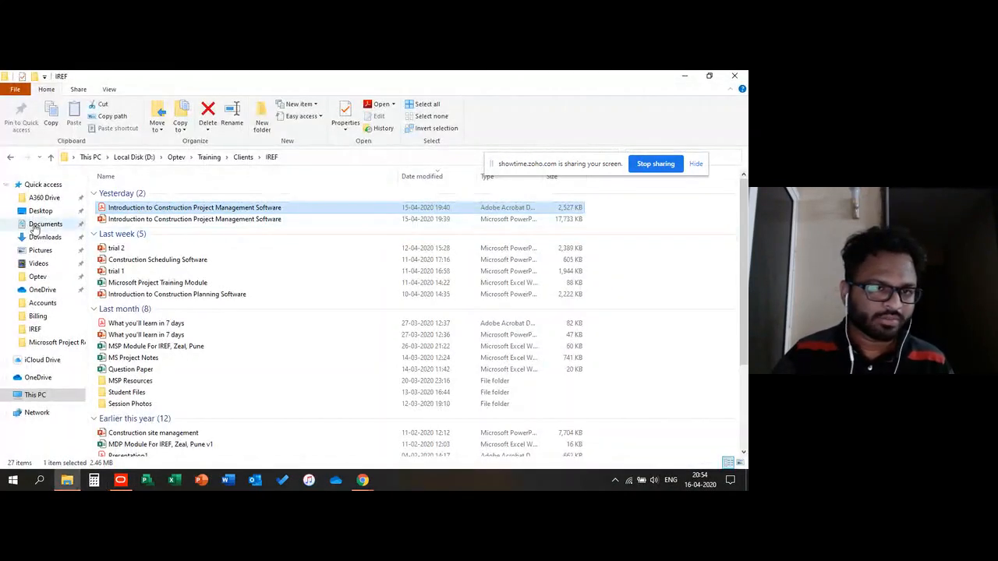
click(45, 224)
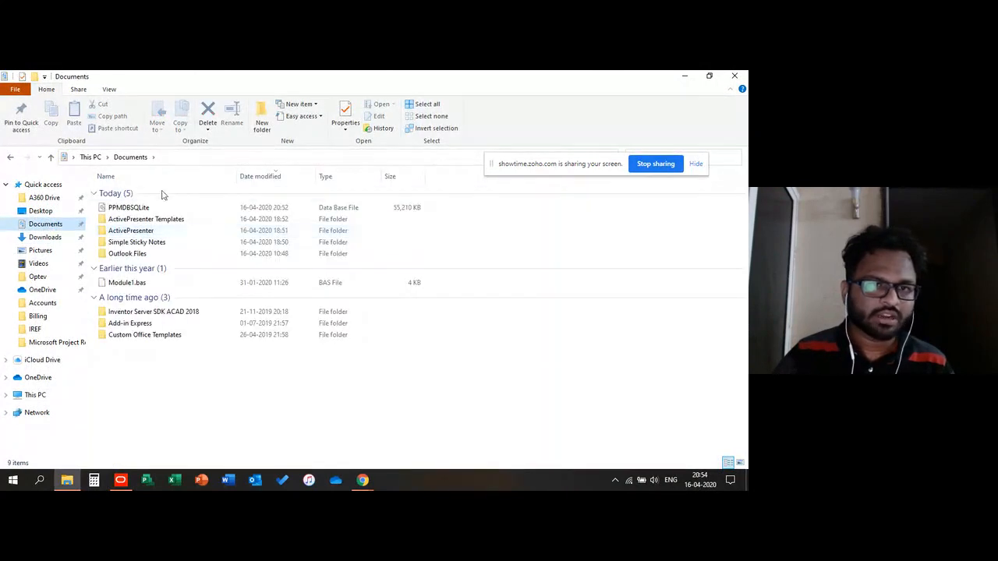
click(160, 209)
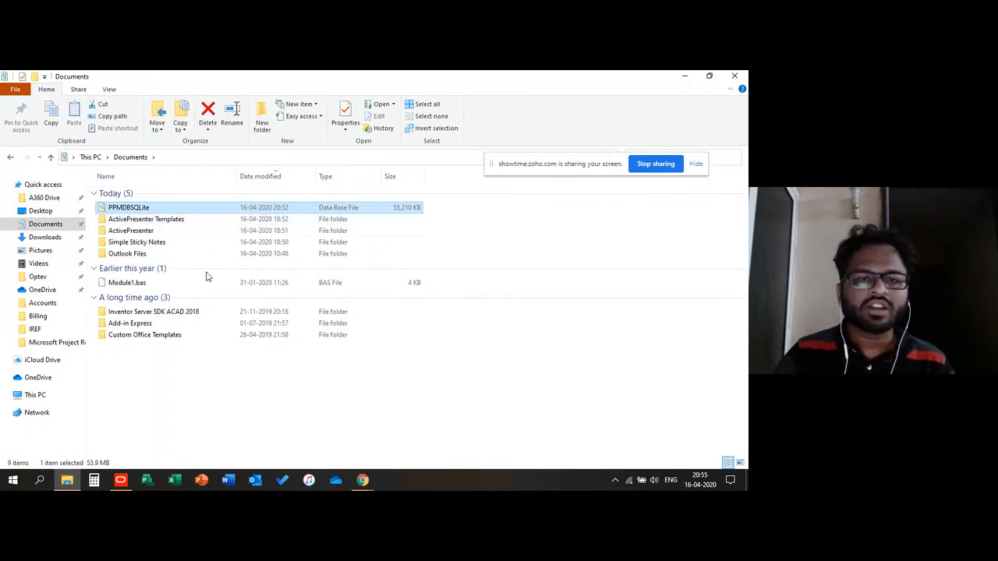
click(208, 376)
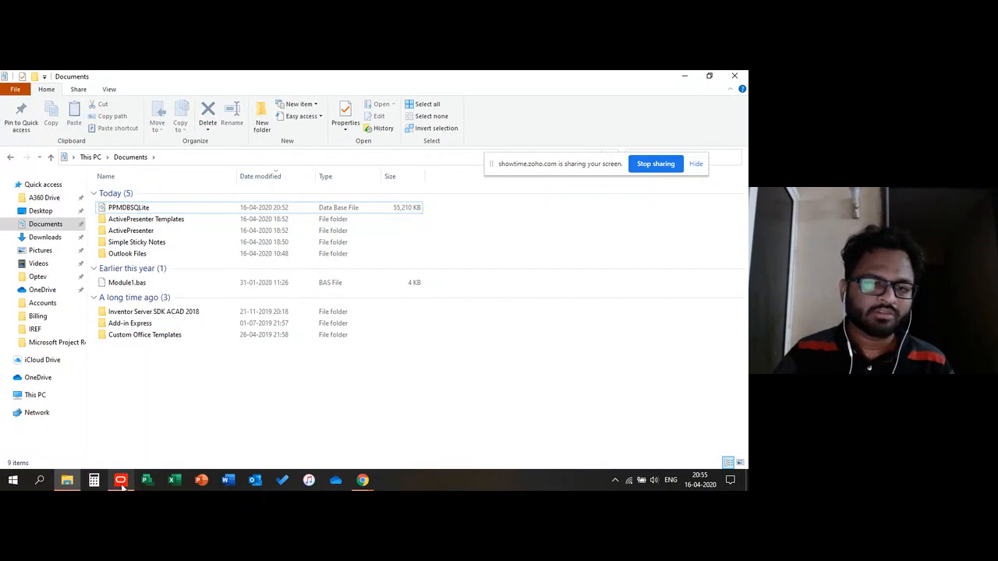
click(146, 208)
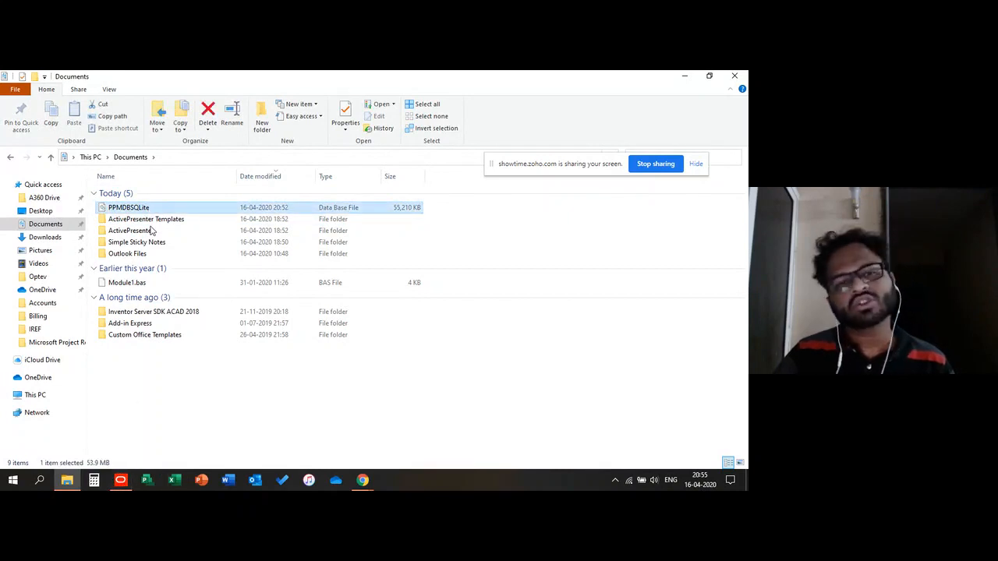
click(121, 480)
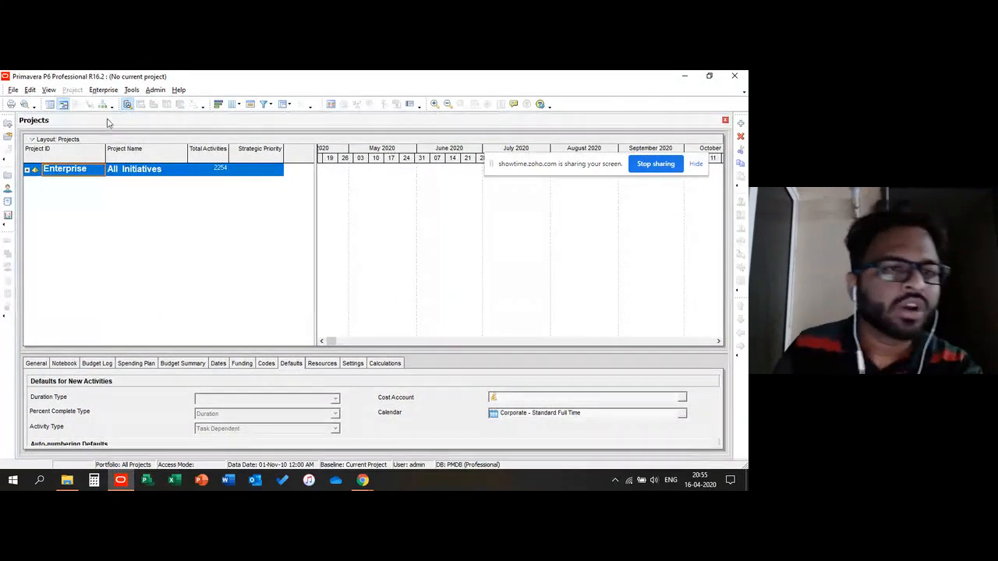
Step: Expand the Enterprise EPS node and collapse its child EPS nodes down to the top-level list
click(27, 170)
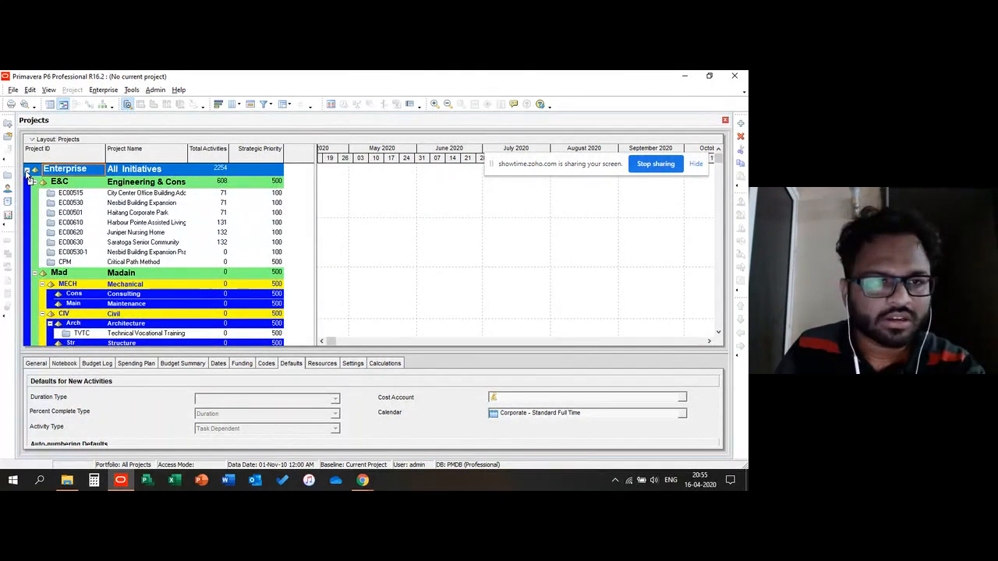
click(27, 170)
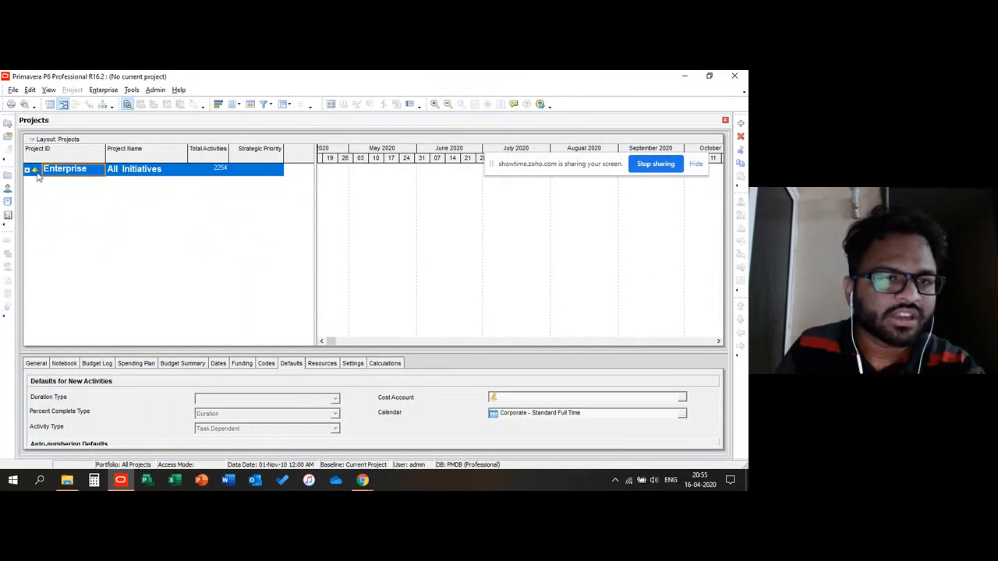
click(28, 170)
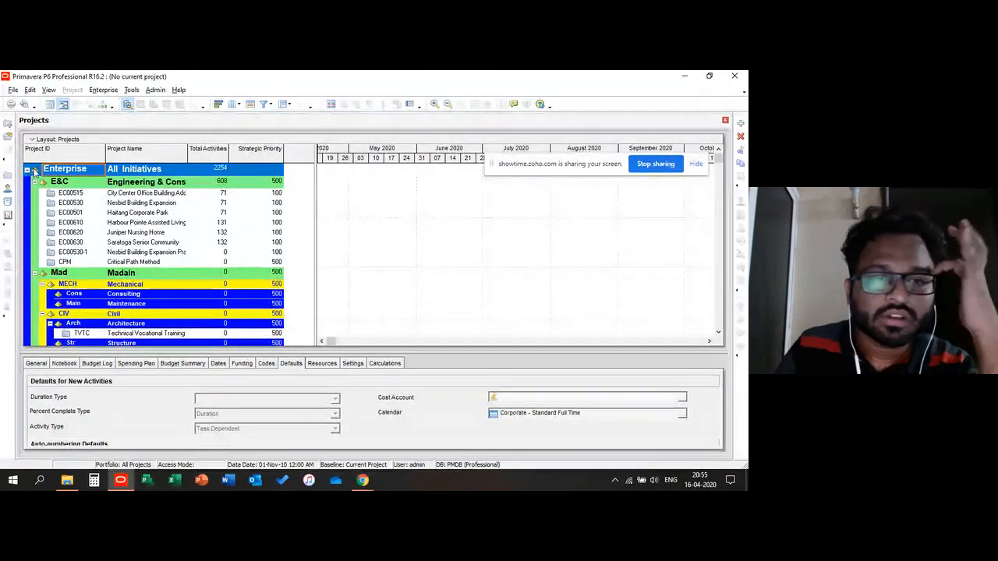
click(35, 181)
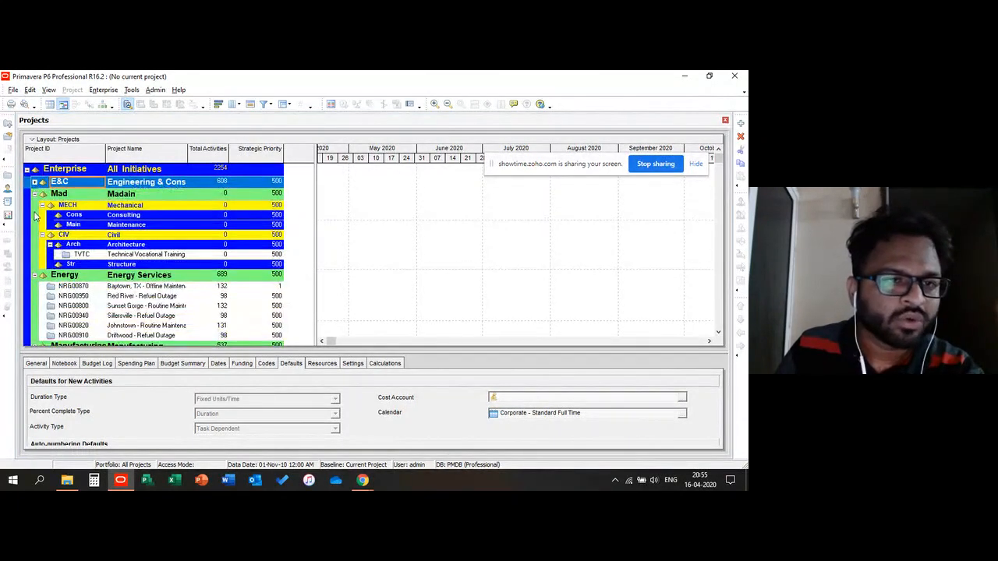
click(35, 276)
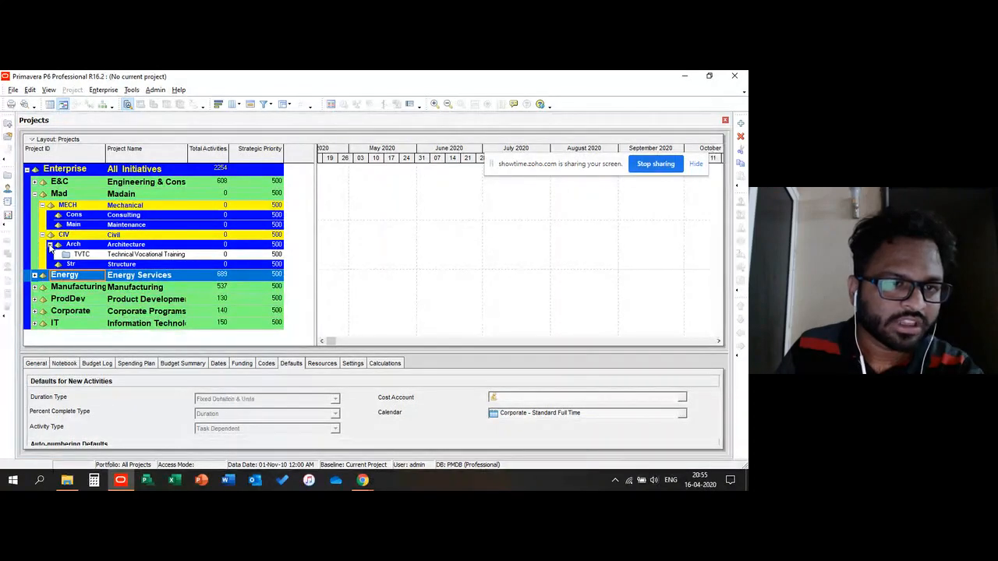
click(50, 245)
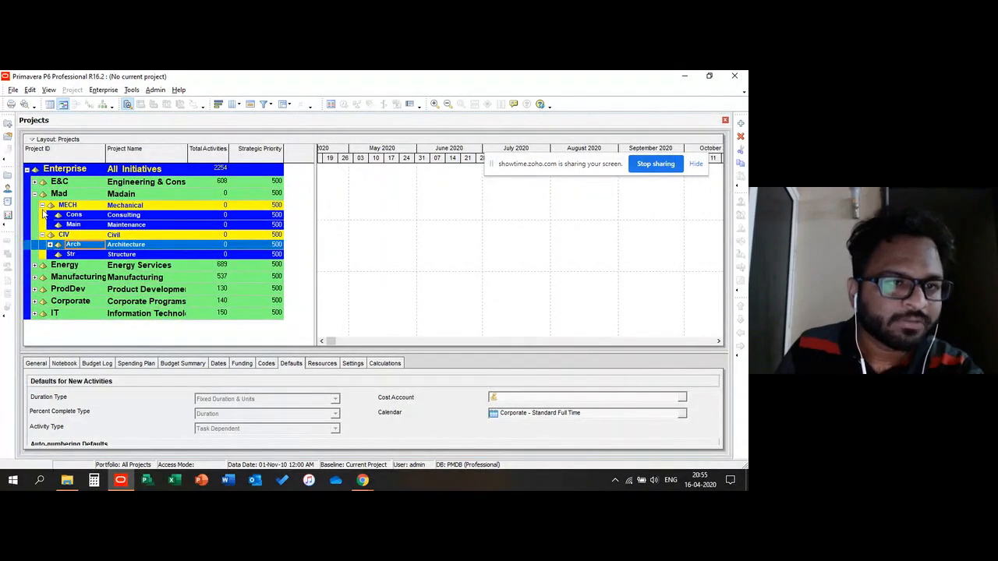
click(42, 206)
click(42, 215)
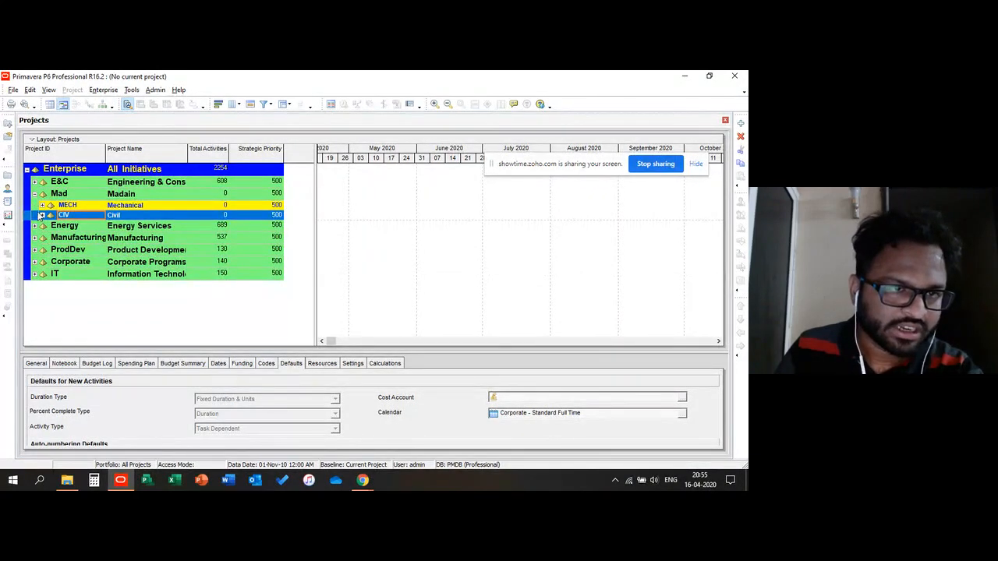
click(35, 194)
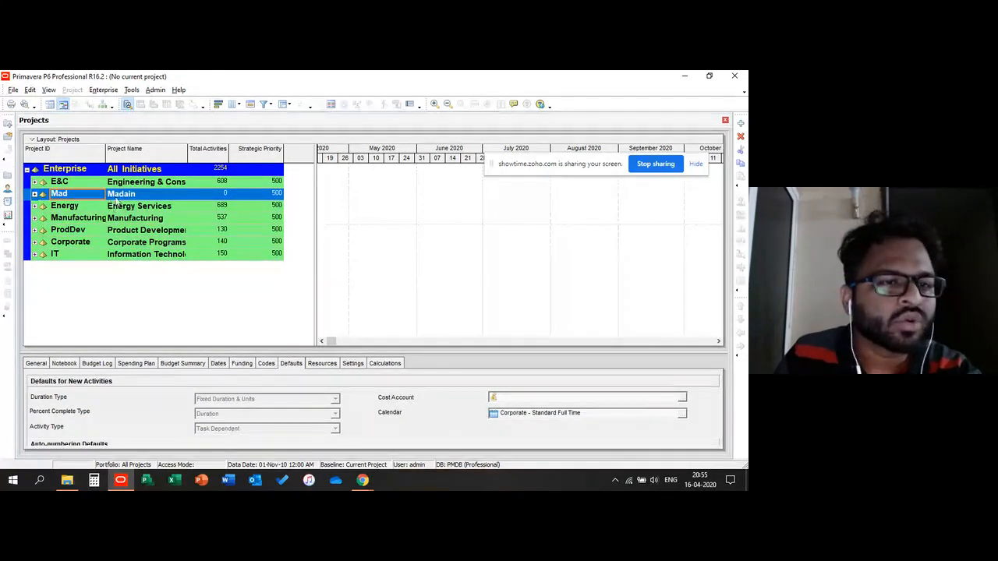
Step: Select each top-level EPS node from E&C to IT in turn, then expand the Mad node
click(61, 183)
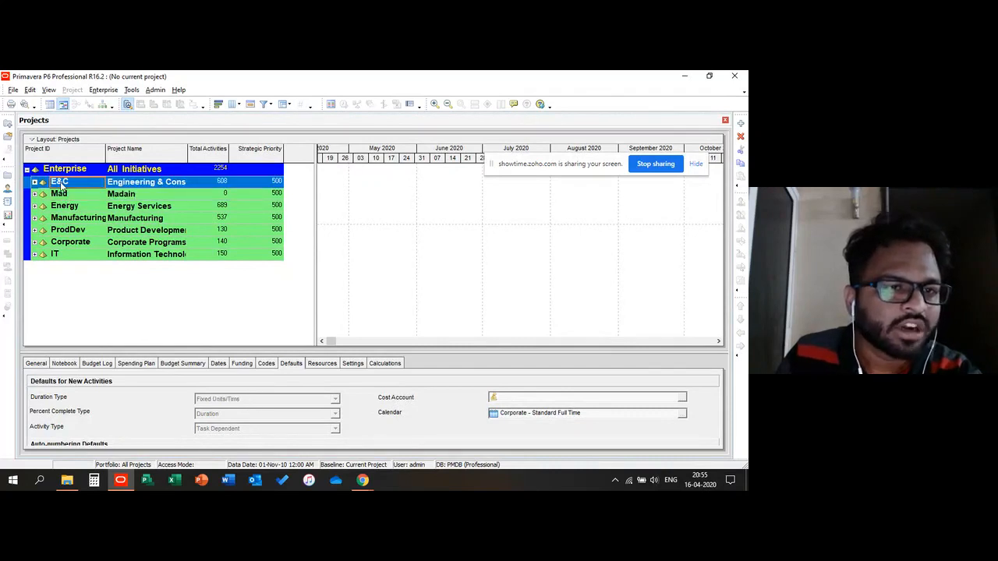
click(123, 183)
click(57, 185)
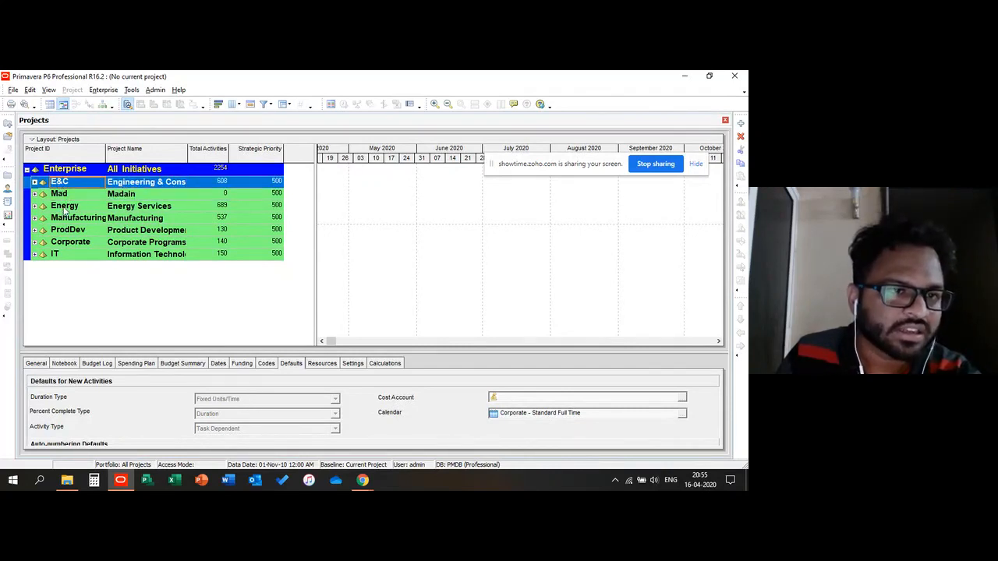
click(64, 207)
click(63, 222)
click(61, 232)
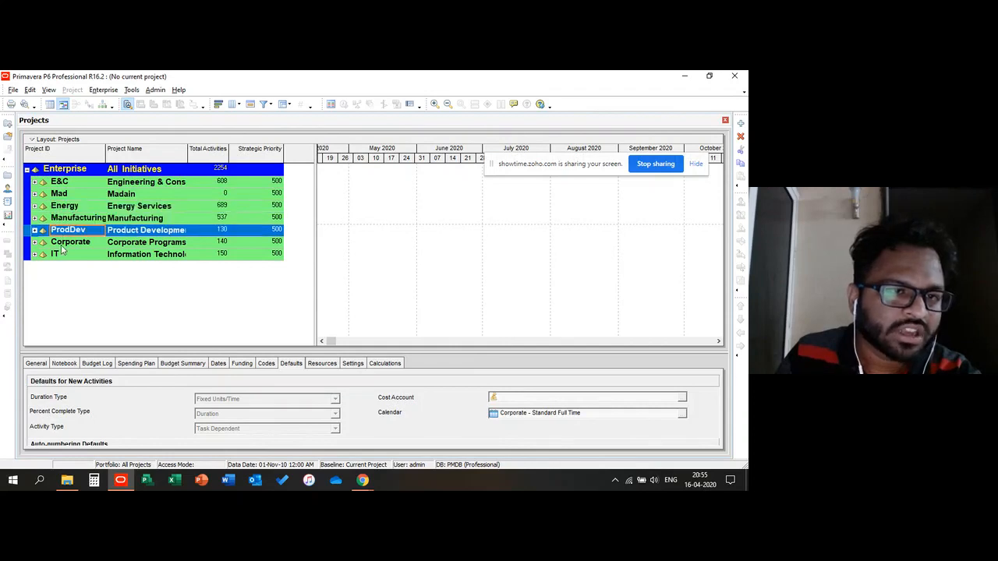
click(62, 247)
click(56, 259)
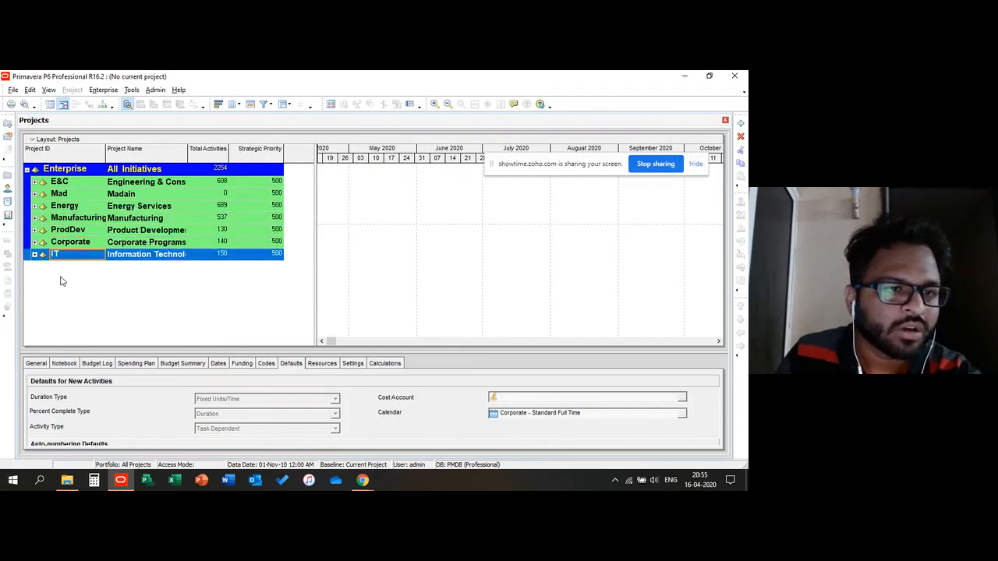
click(93, 209)
click(75, 220)
click(70, 232)
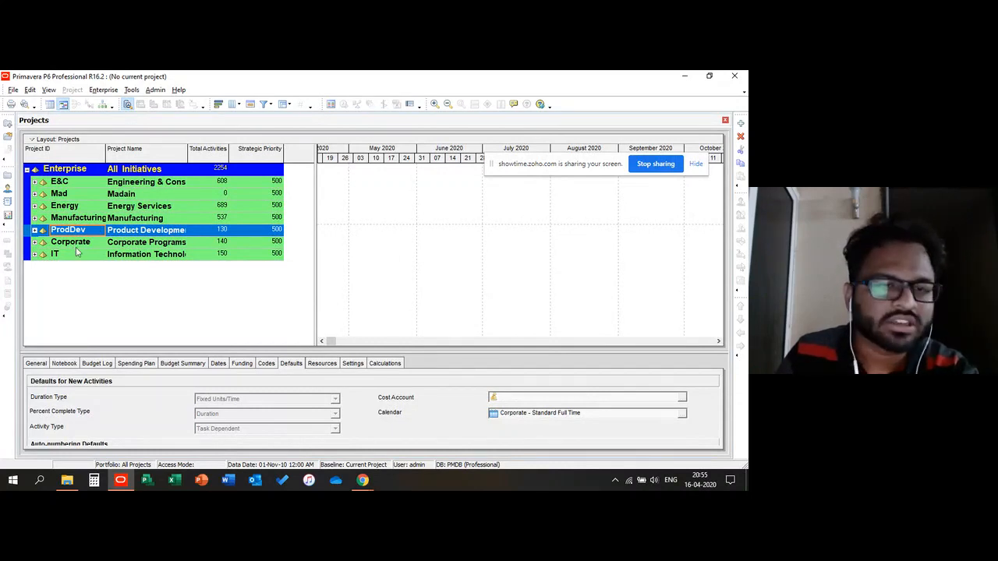
click(76, 257)
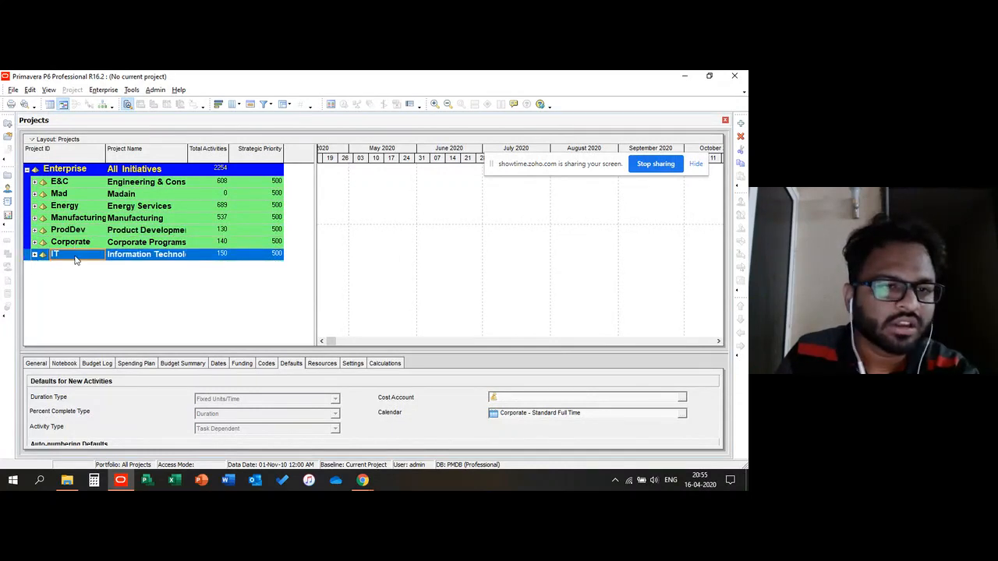
click(35, 194)
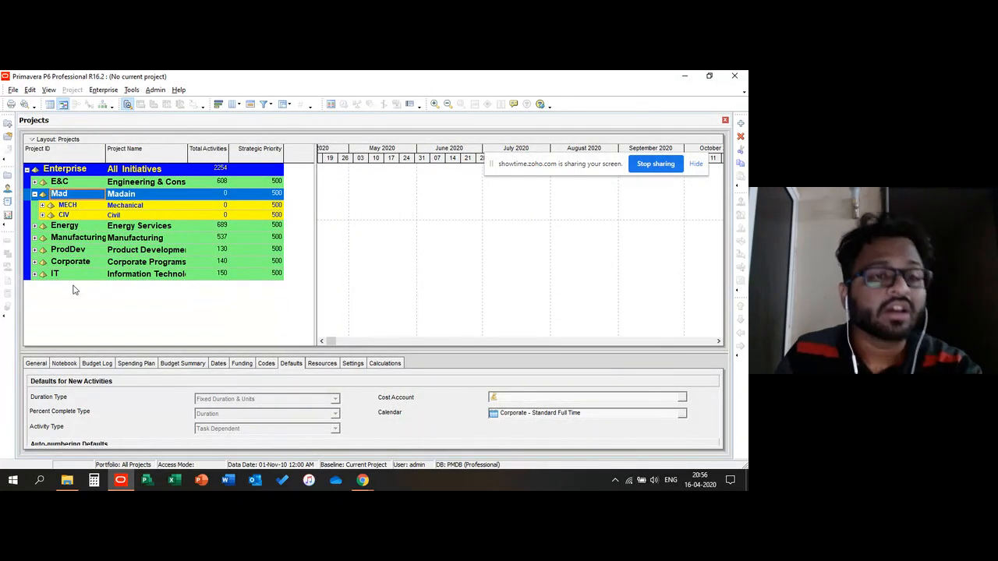
Step: Open Admin Preferences and review its Earned Value and Industry settings, then close the dialog
click(99, 92)
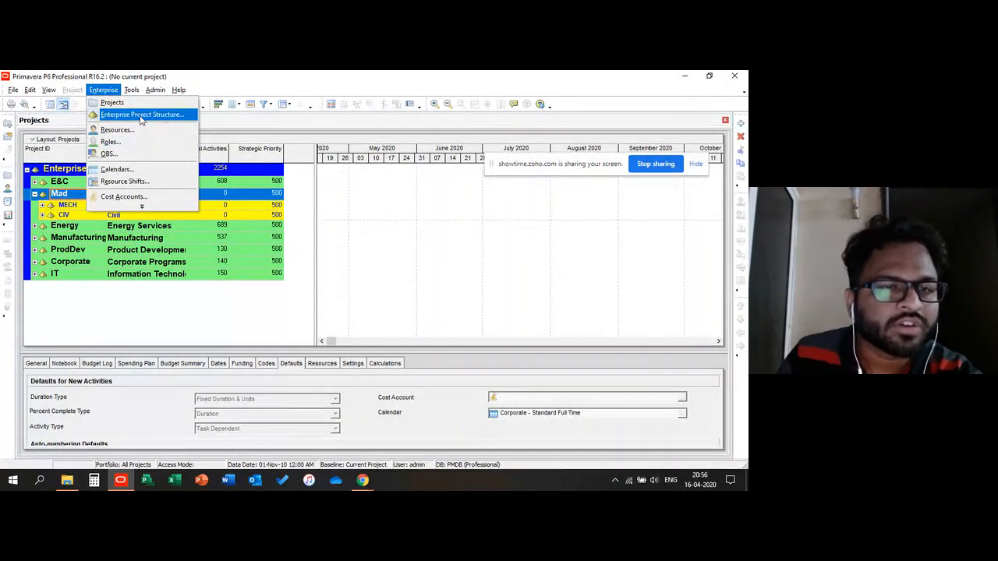
click(140, 90)
click(153, 90)
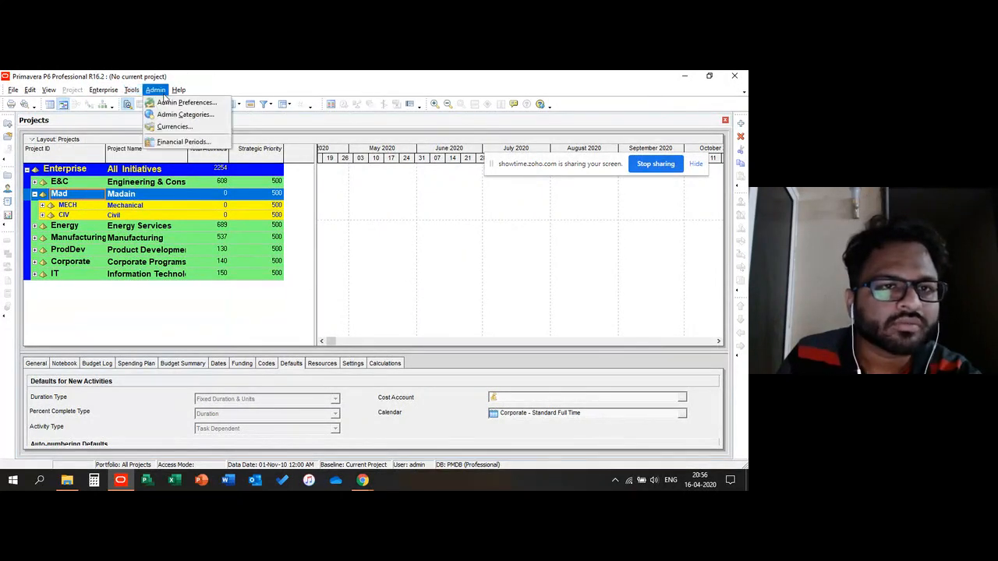
mouse_move(121, 84)
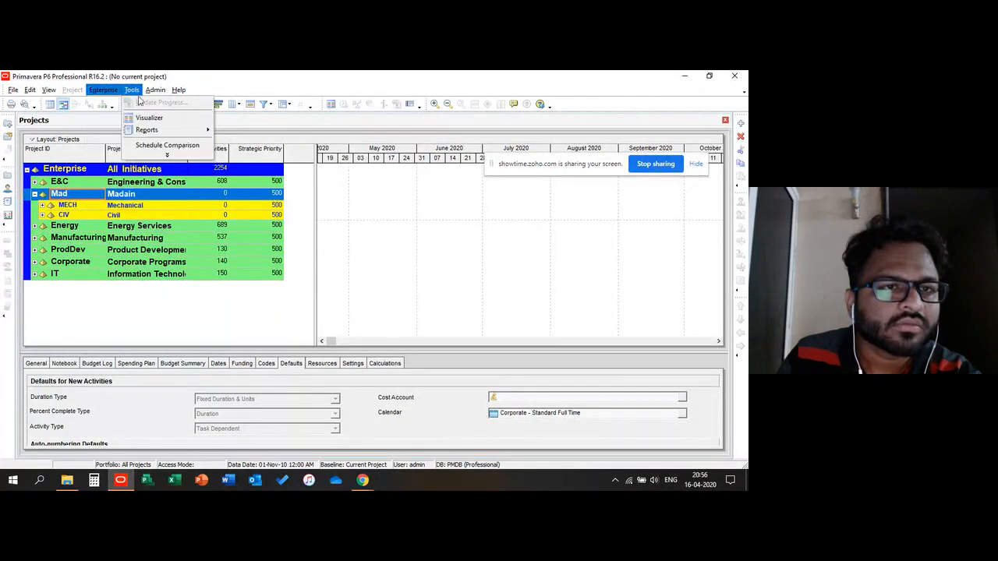
click(156, 91)
click(156, 91)
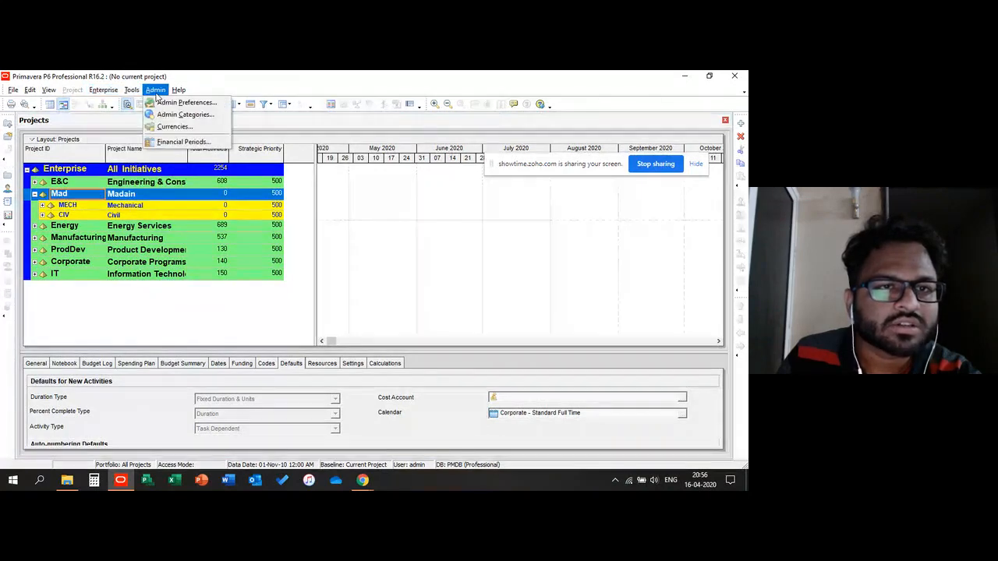
click(178, 100)
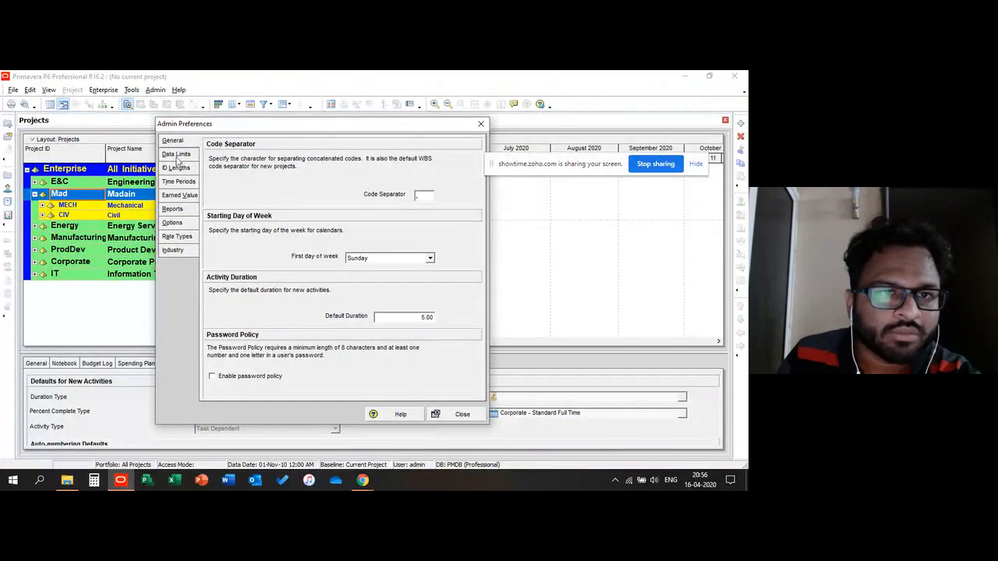
click(179, 195)
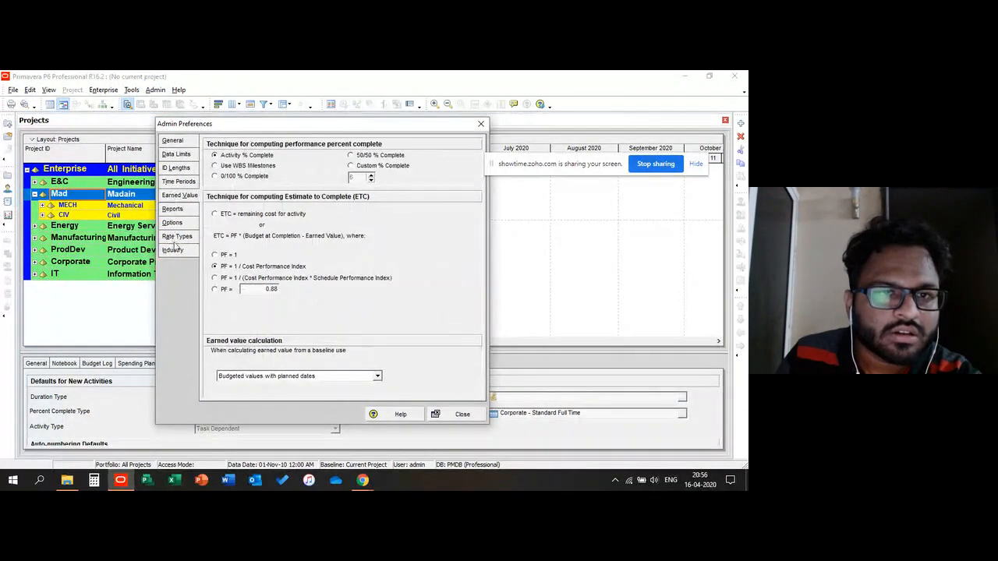
click(173, 250)
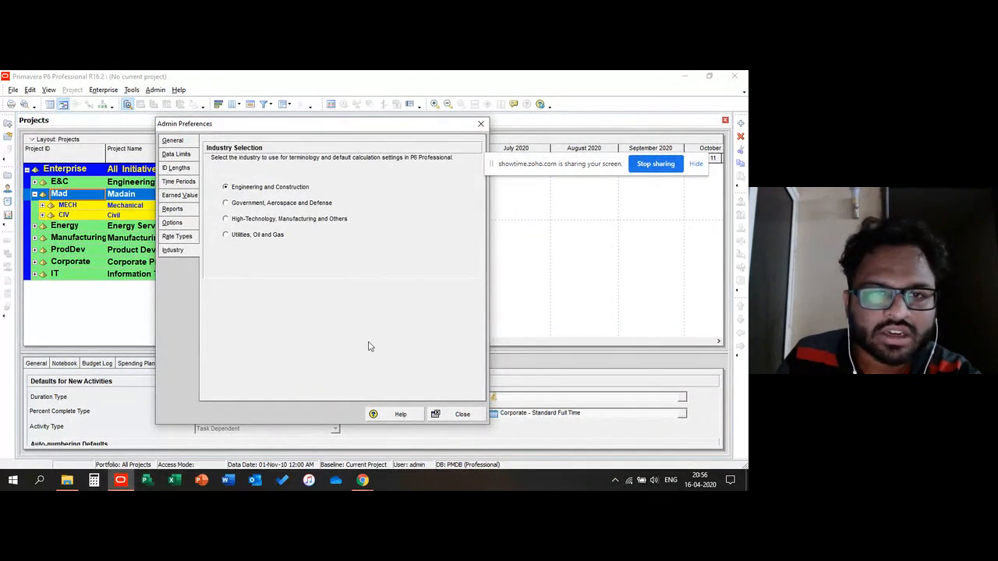
click(460, 414)
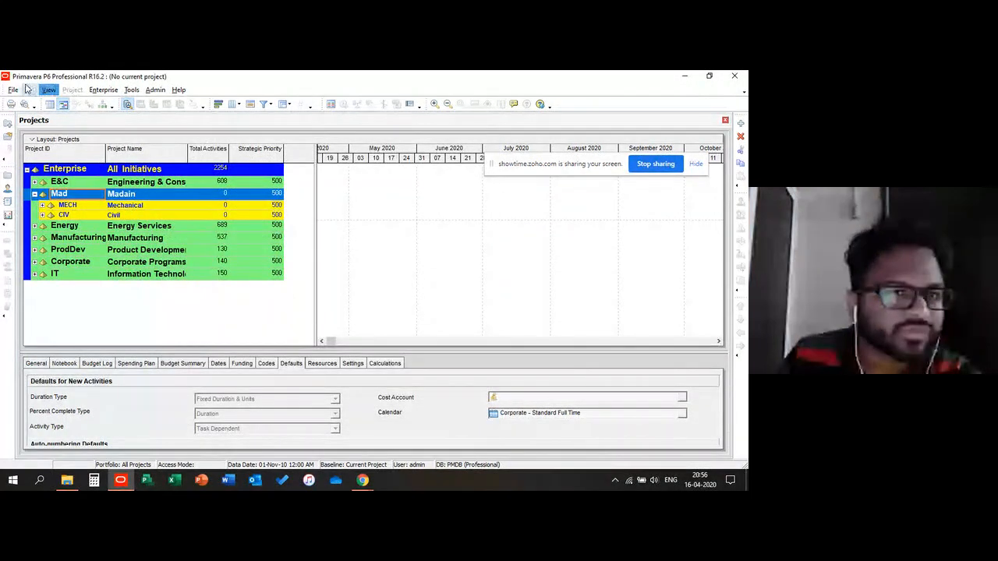
Step: Open User Preferences and turn on the unit label for the Time Units units format
click(12, 89)
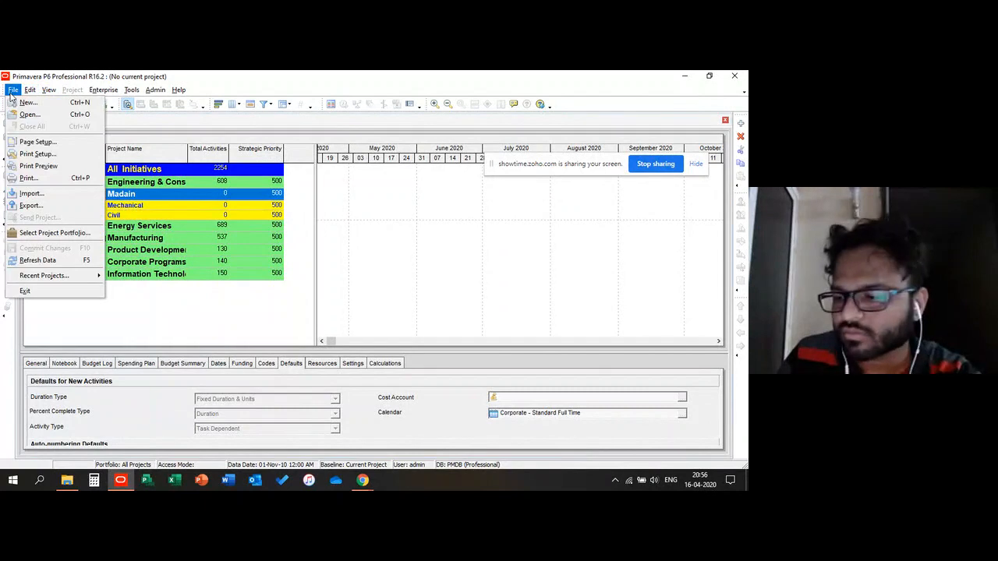
mouse_move(30, 90)
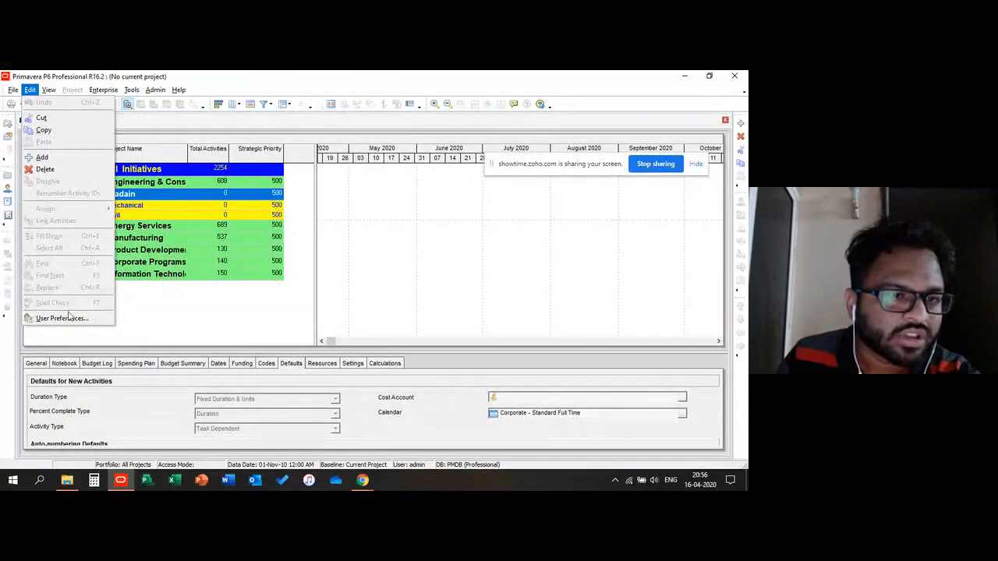
click(66, 320)
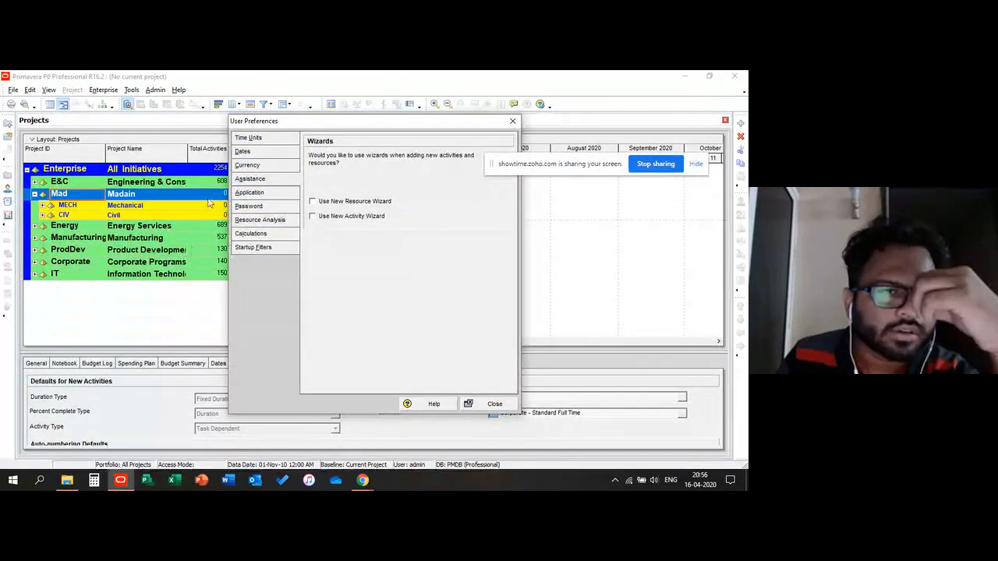
click(254, 152)
click(249, 138)
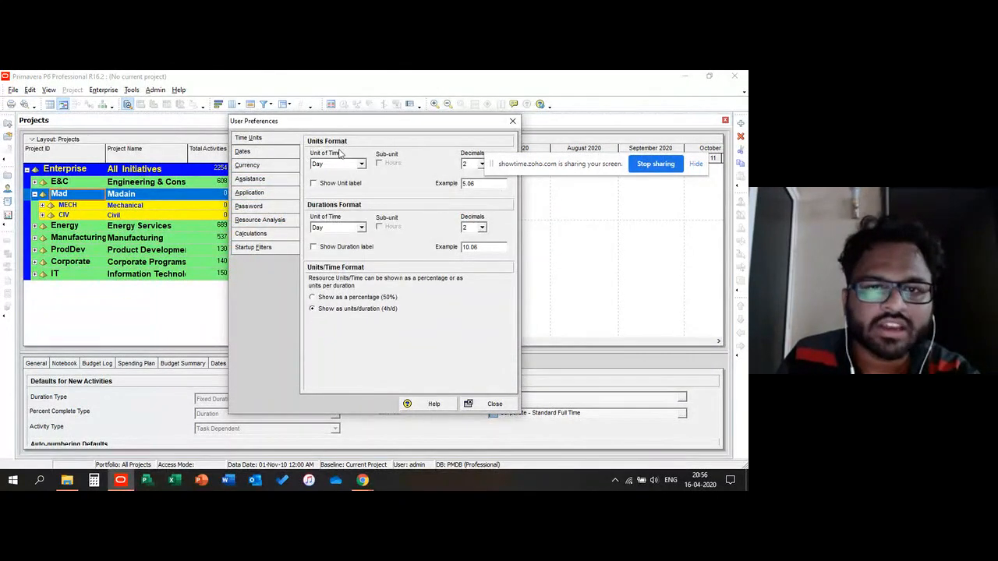
click(362, 165)
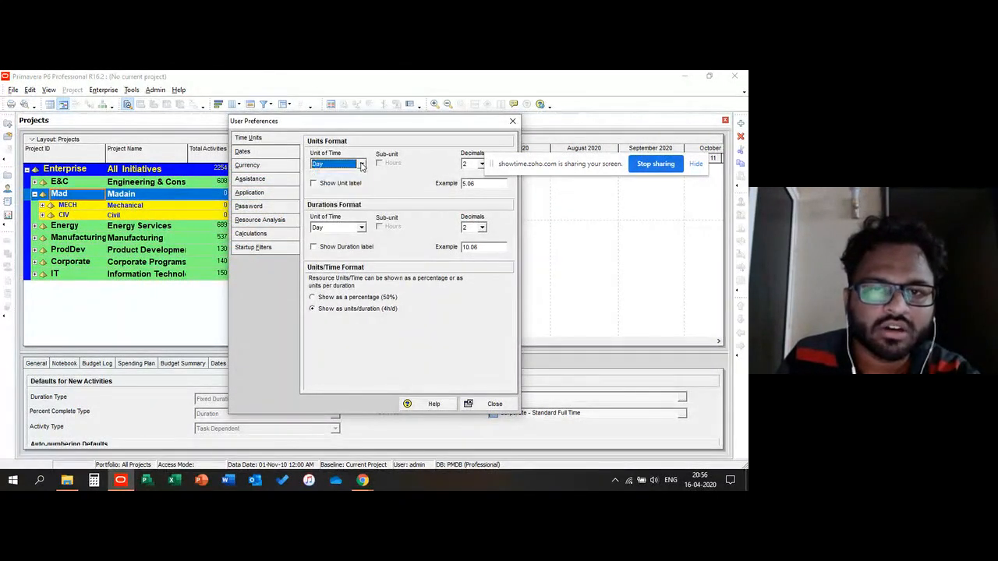
click(362, 164)
click(362, 164)
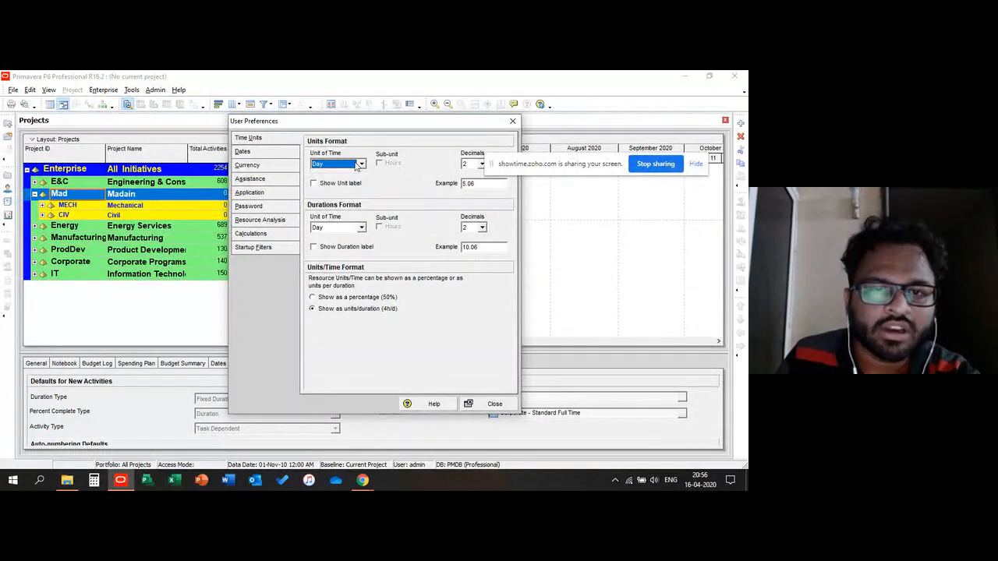
click(363, 166)
click(363, 166)
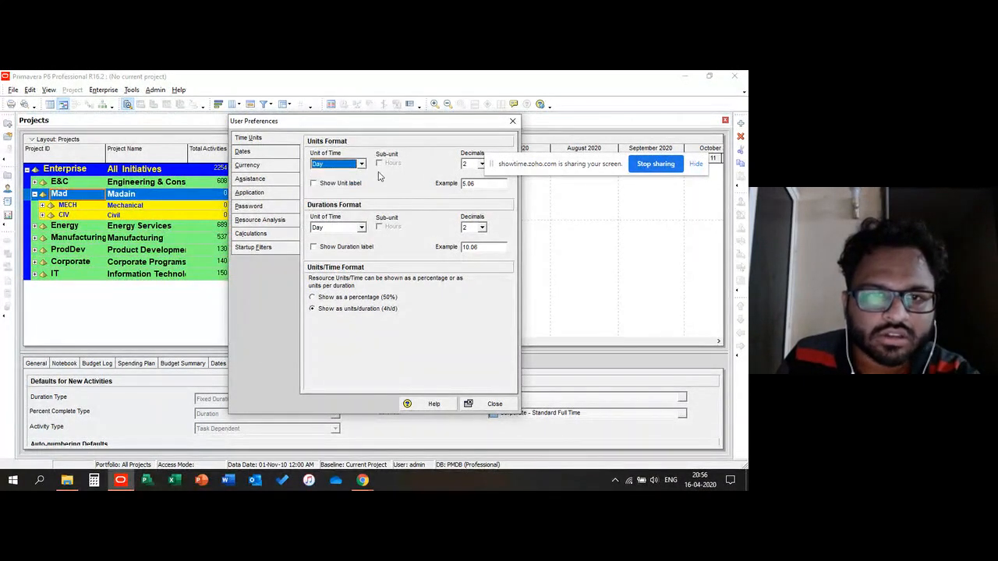
Step: Review the Currency, Startup Filters, Resource Analysis and Application pages of User Preferences, then close it
click(247, 165)
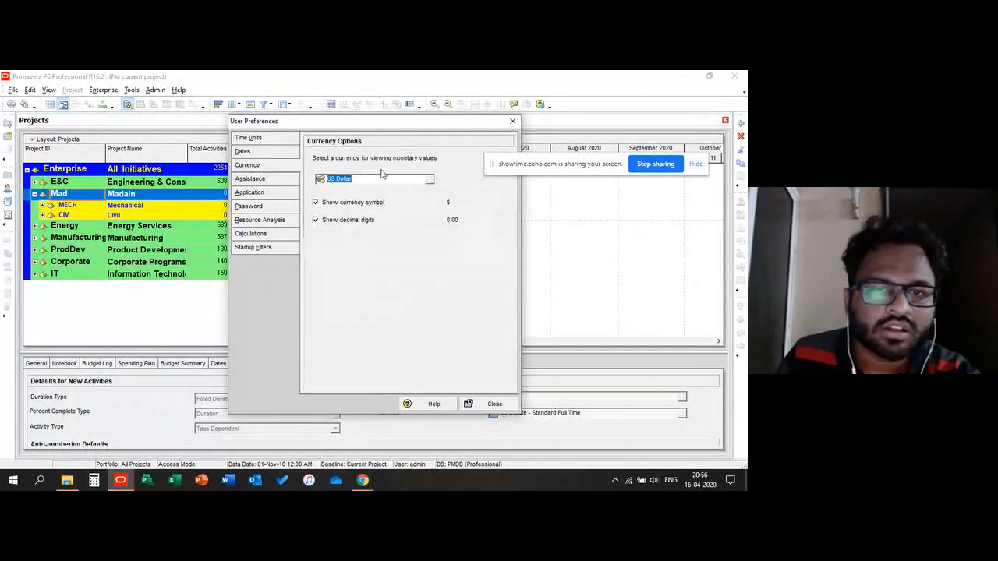
click(251, 247)
click(255, 221)
click(249, 194)
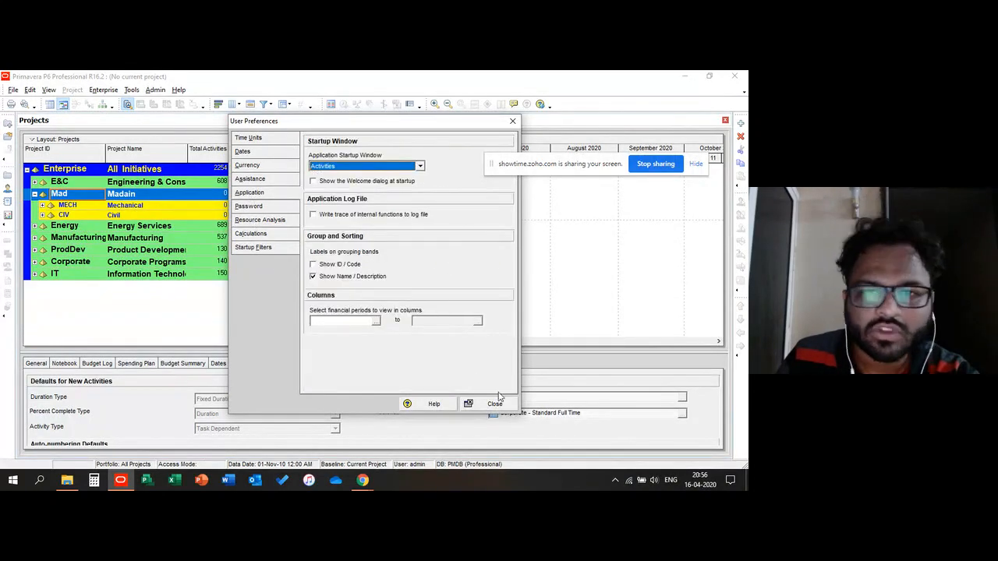
click(494, 404)
Step: Select the ProdDev EPS node and open the Enterprise Project Structure window, moving and enlarging it
click(142, 226)
click(144, 250)
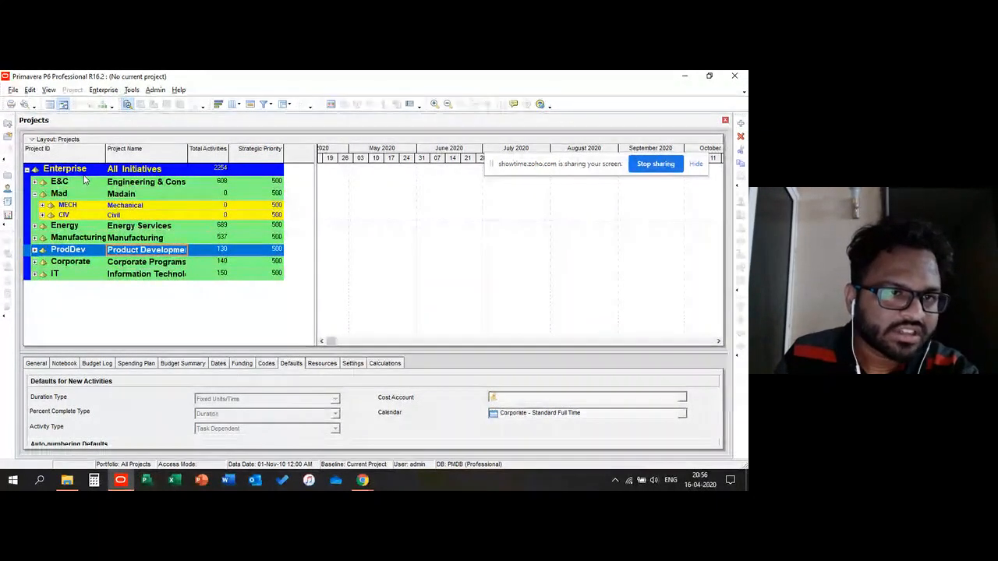
click(101, 91)
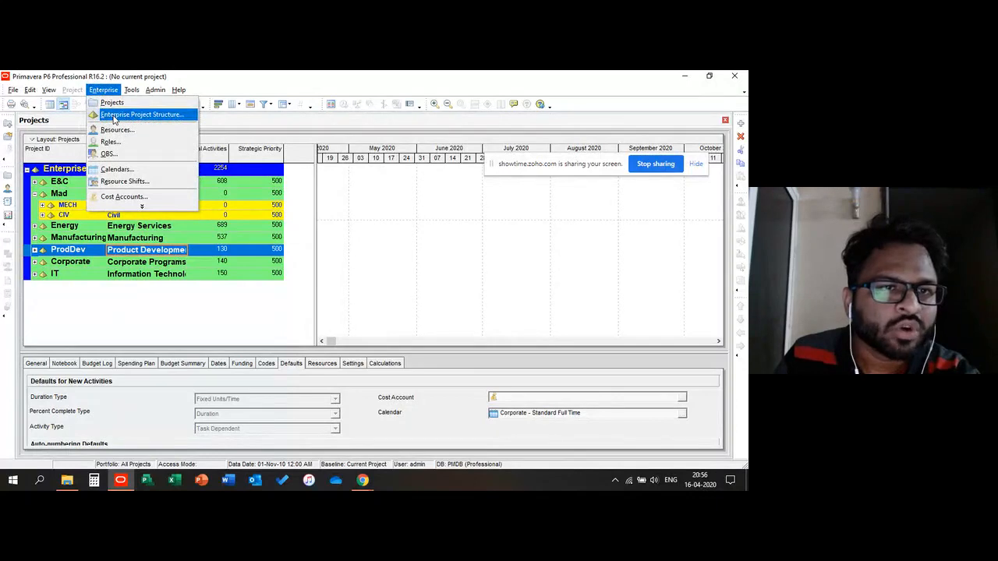
click(115, 117)
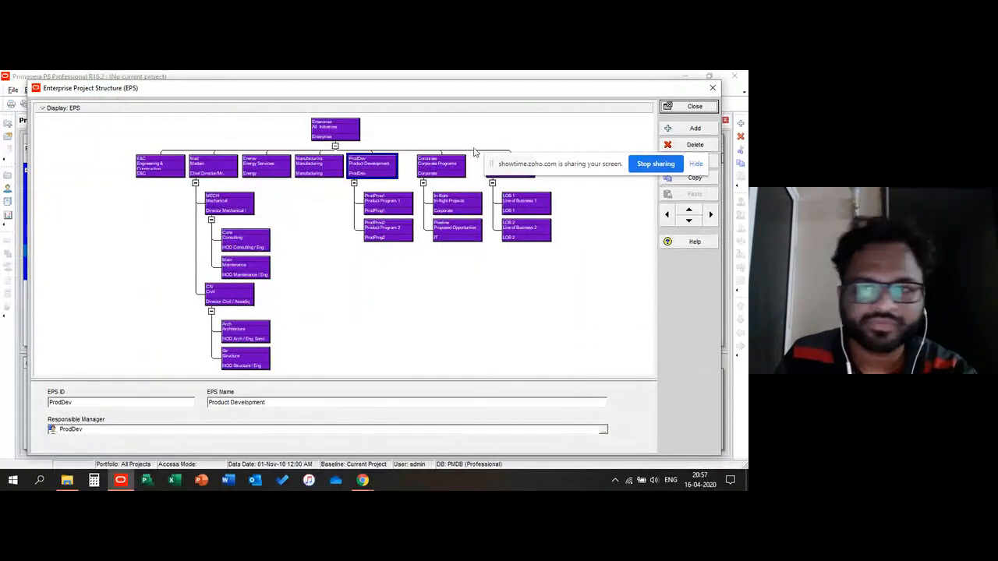
drag(320, 93, 291, 89)
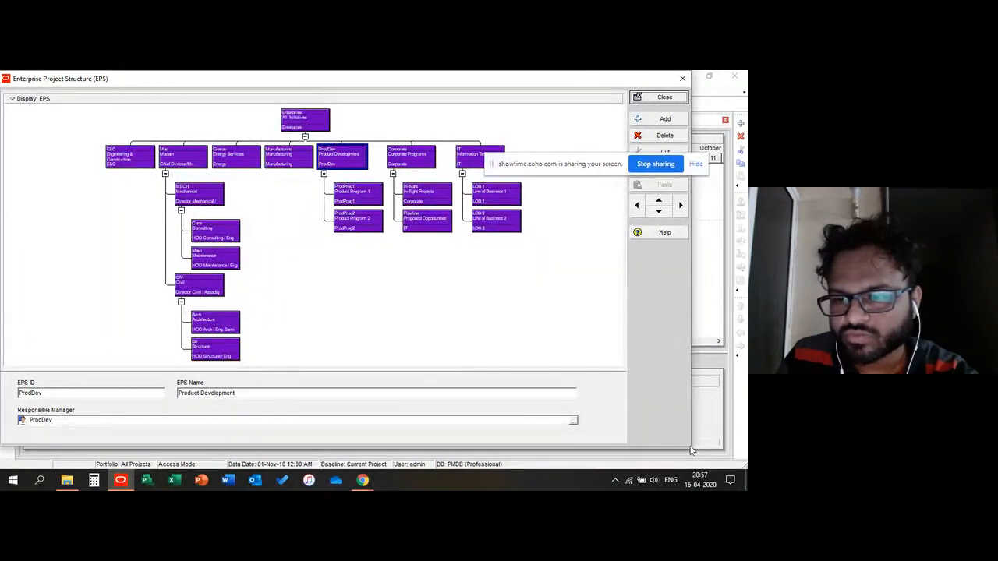
drag(690, 450, 745, 465)
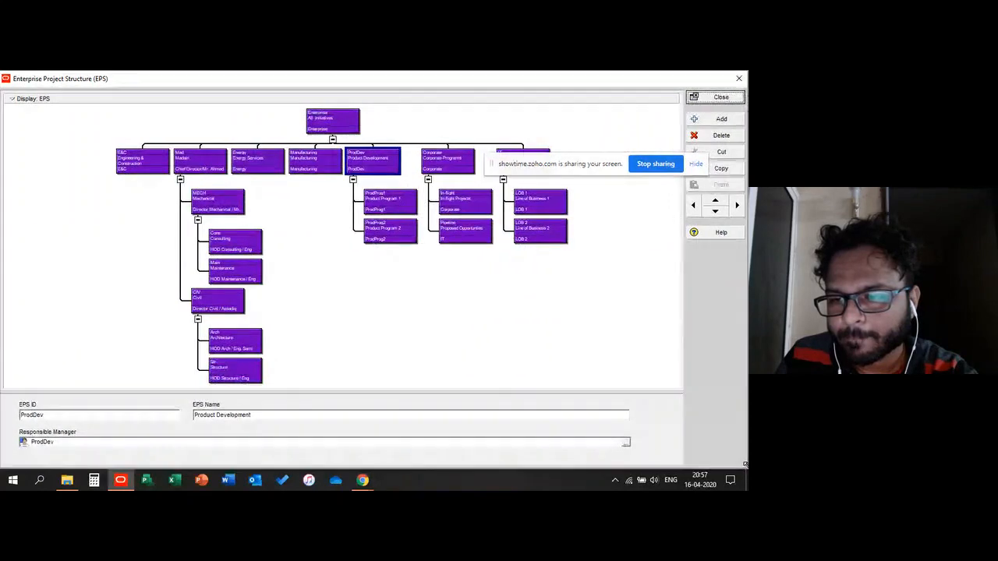
Step: Switch the EPS window display from the chart to the tabular list and select the Enterprise root node
click(55, 99)
click(47, 123)
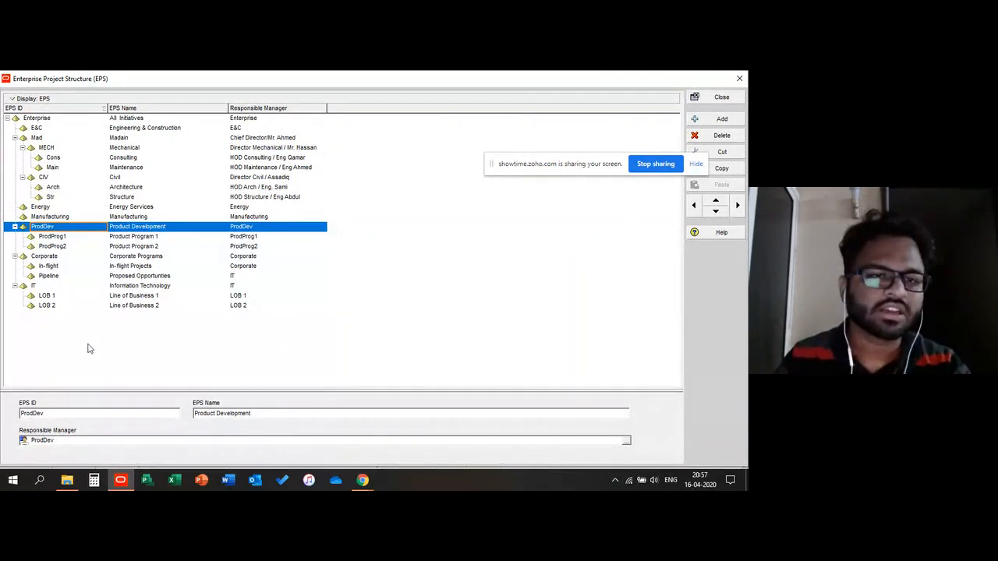
click(21, 119)
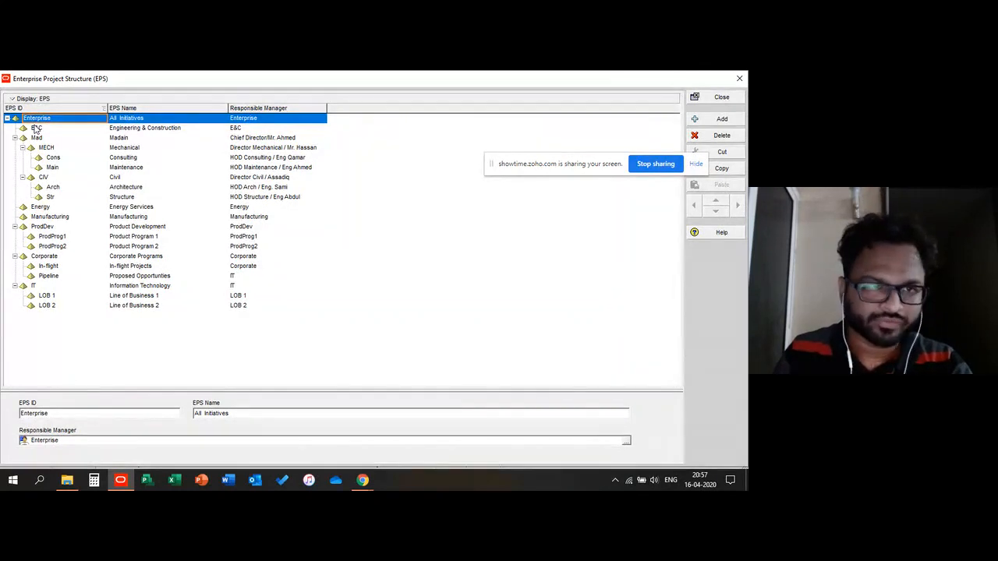
Step: Collapse the MECH, CIV and IT nodes in the EPS list, selecting the Energy and E&C nodes along the way
double_click(30, 150)
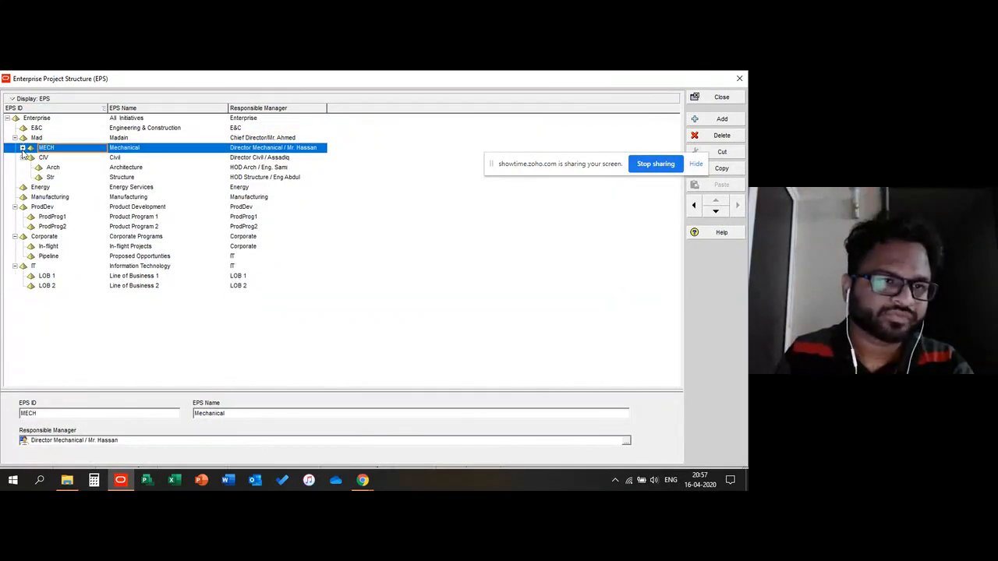
double_click(28, 159)
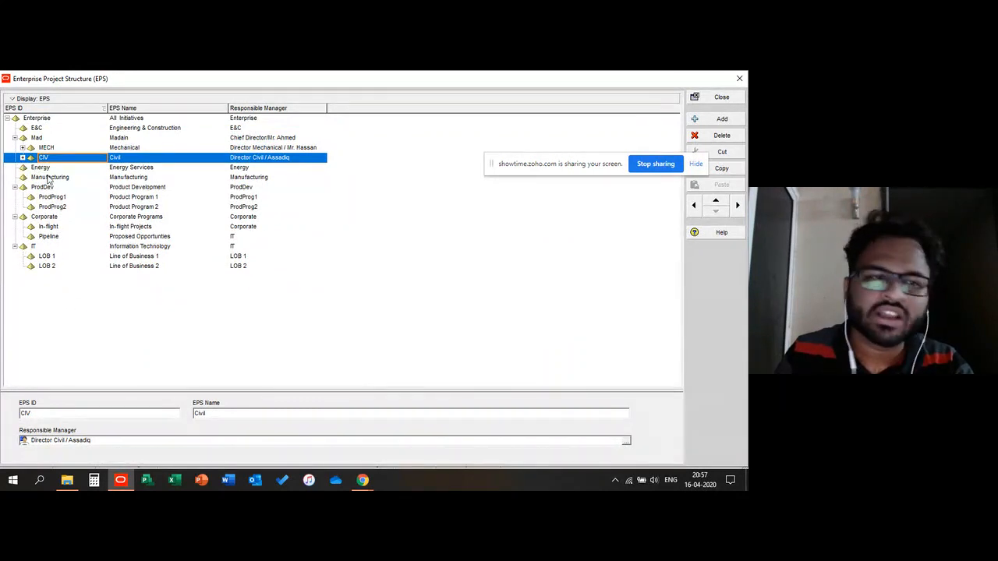
click(50, 170)
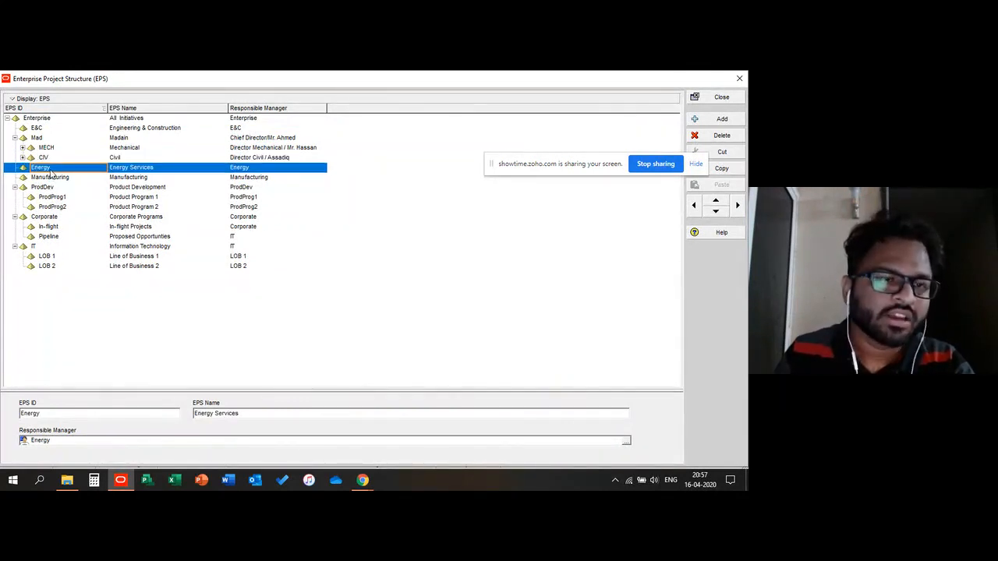
click(39, 129)
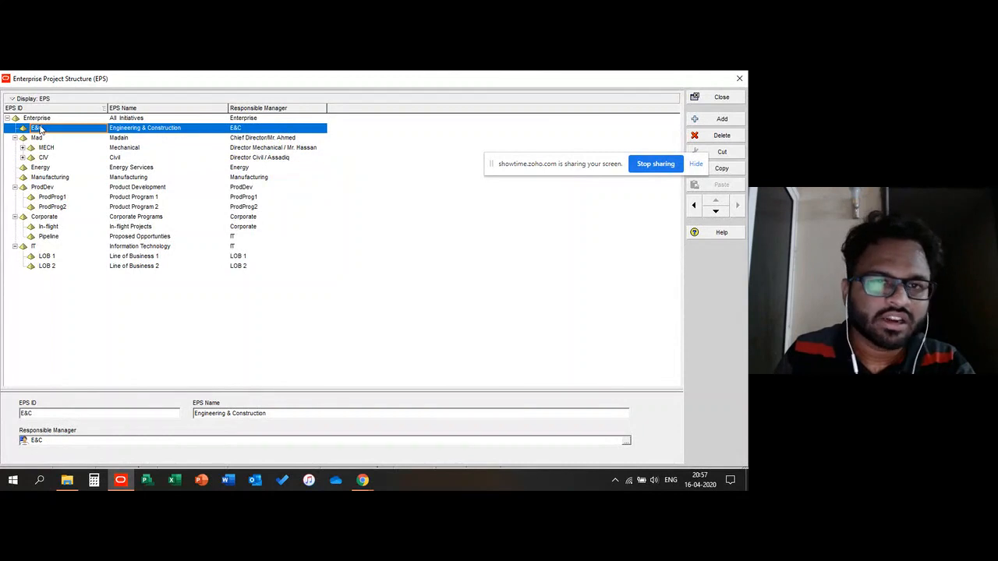
click(124, 131)
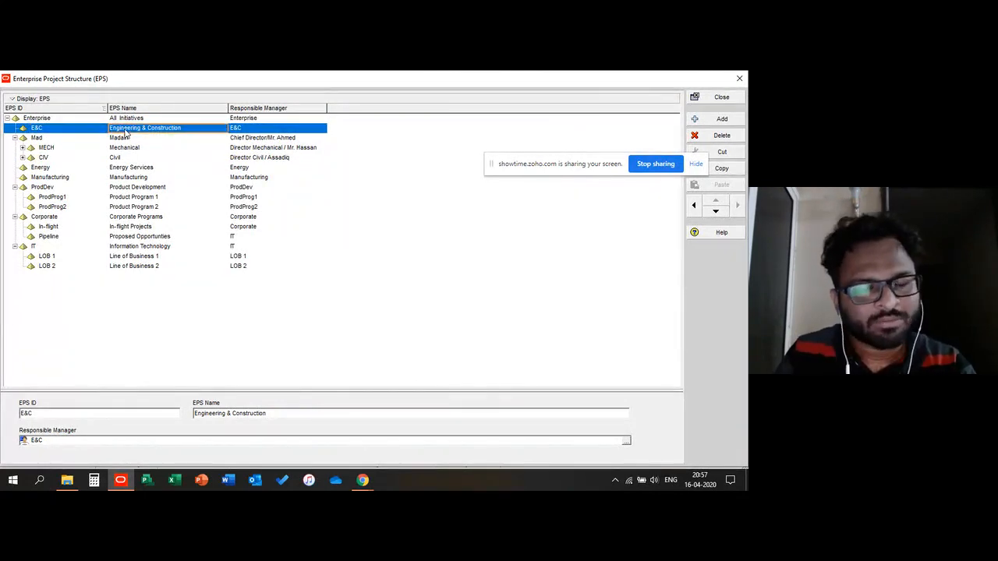
click(99, 133)
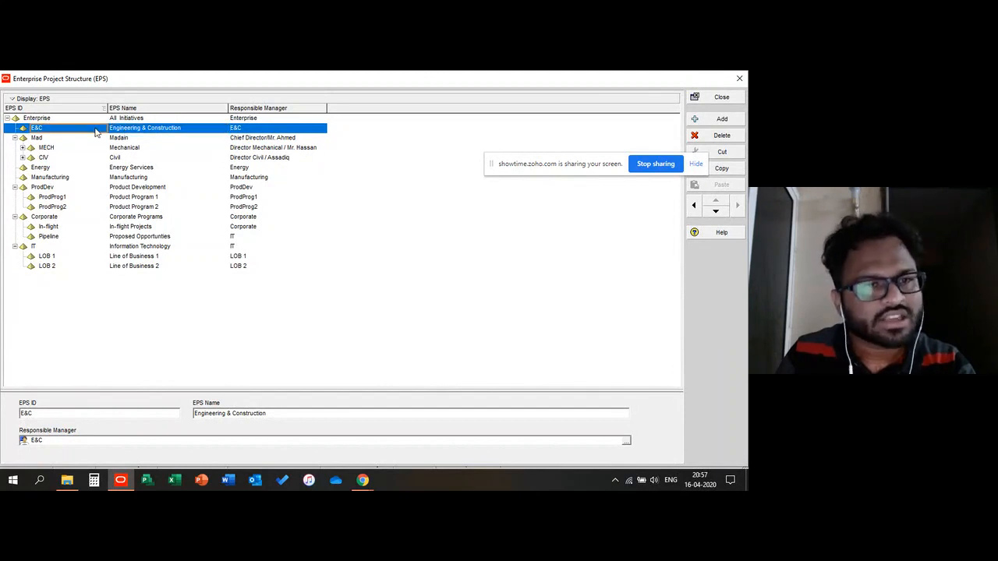
click(14, 246)
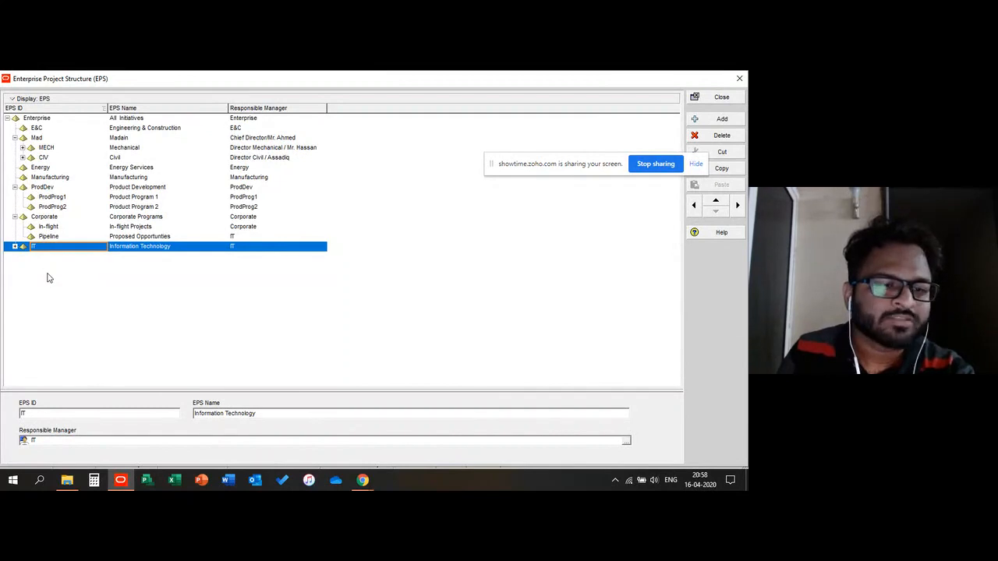
Step: Select the E&C and Pipeline nodes, then expand the MECH node in the EPS list
click(57, 128)
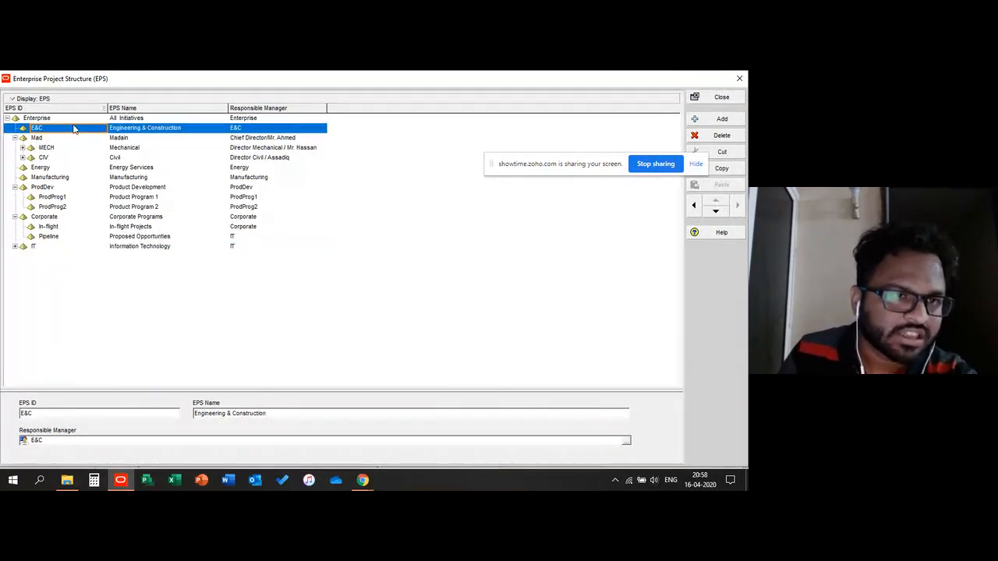
click(45, 236)
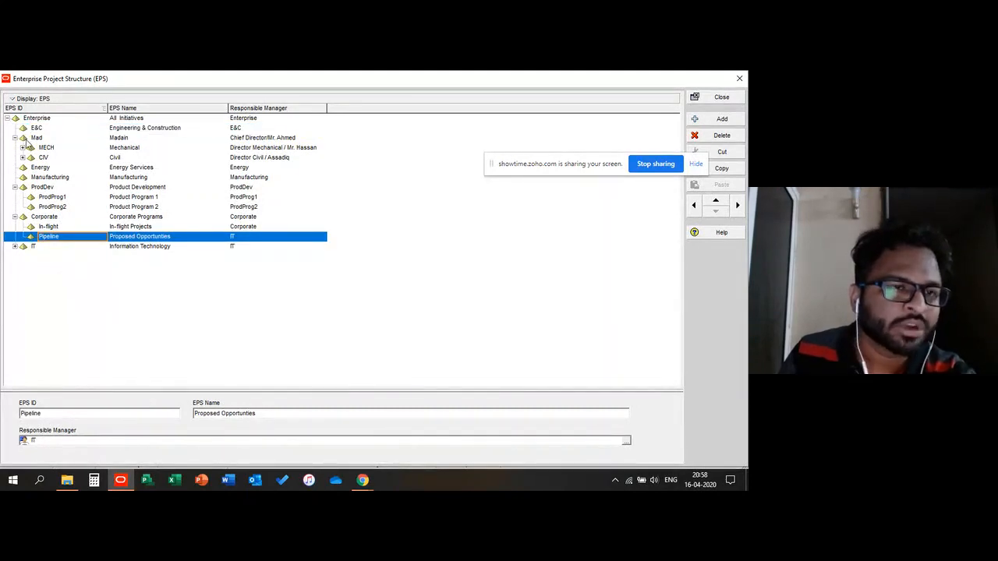
click(37, 129)
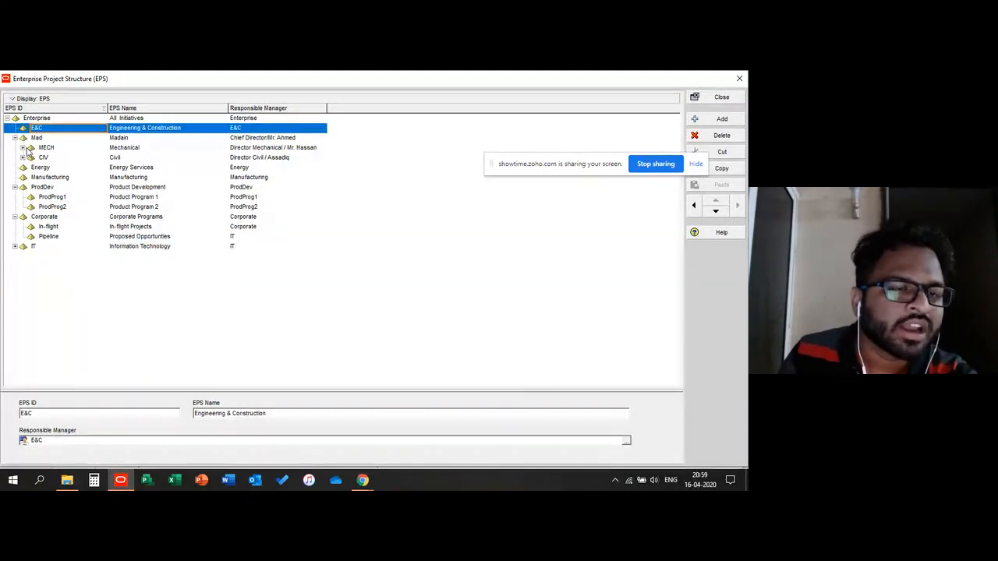
click(23, 148)
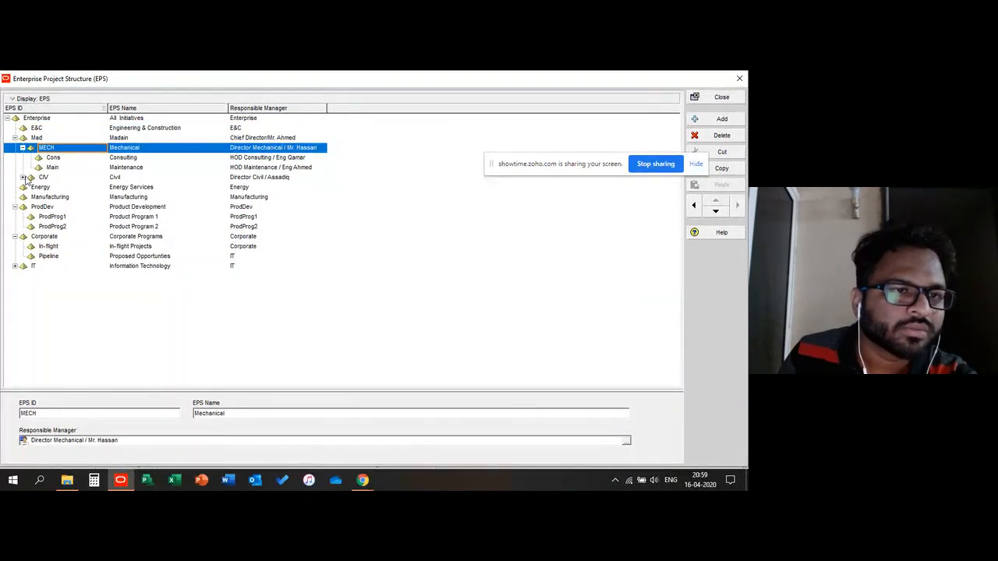
Step: Expand the CIV node in the EPS list and close the Enterprise Project Structure window
click(23, 177)
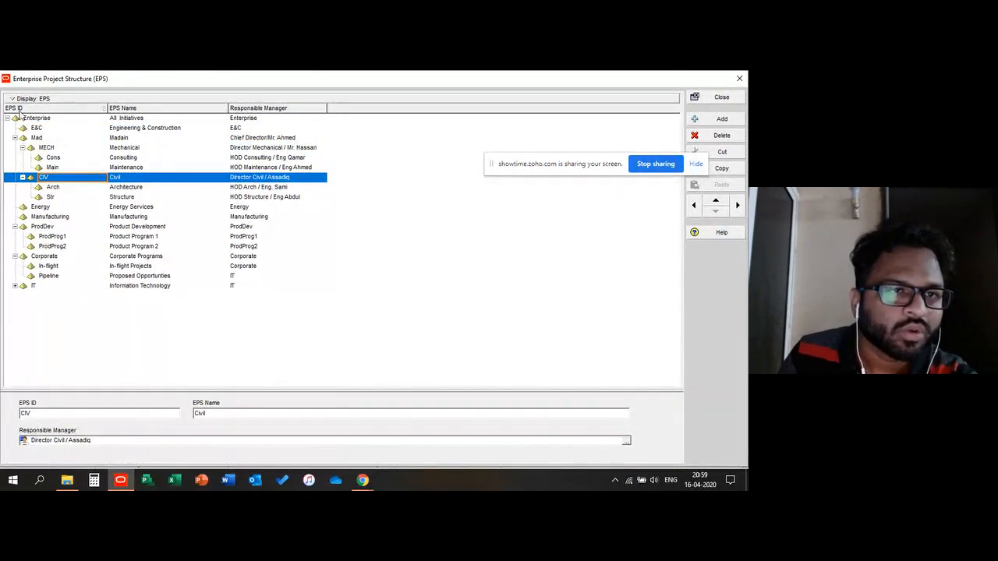
click(722, 96)
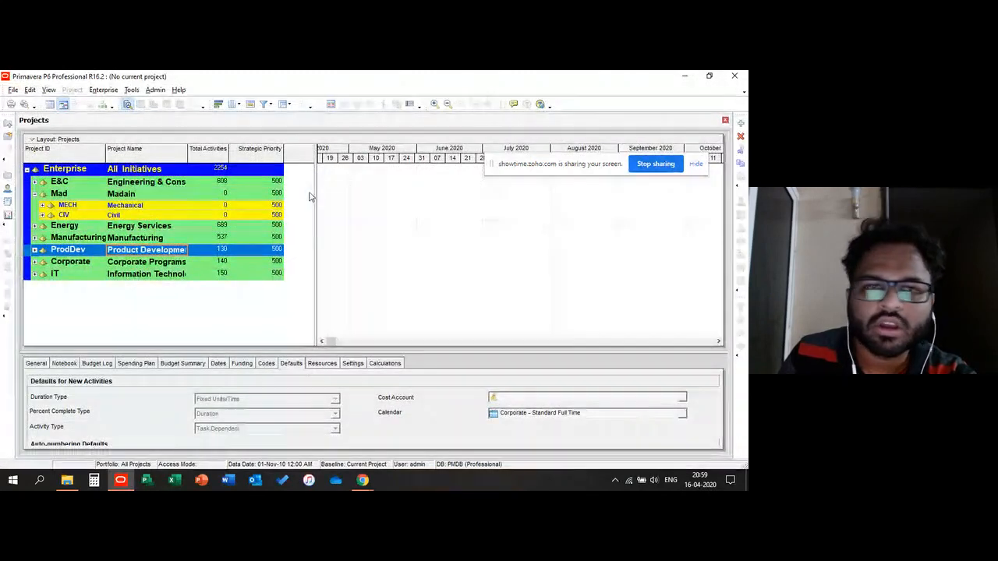
Step: Expand the MECH and CIV nodes under Madain in the Projects window
click(119, 228)
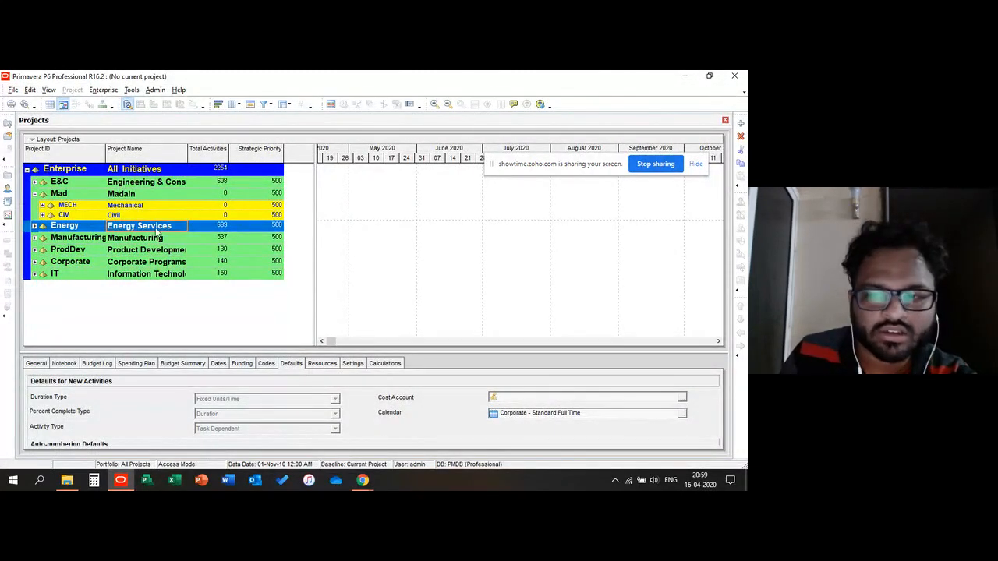
click(104, 90)
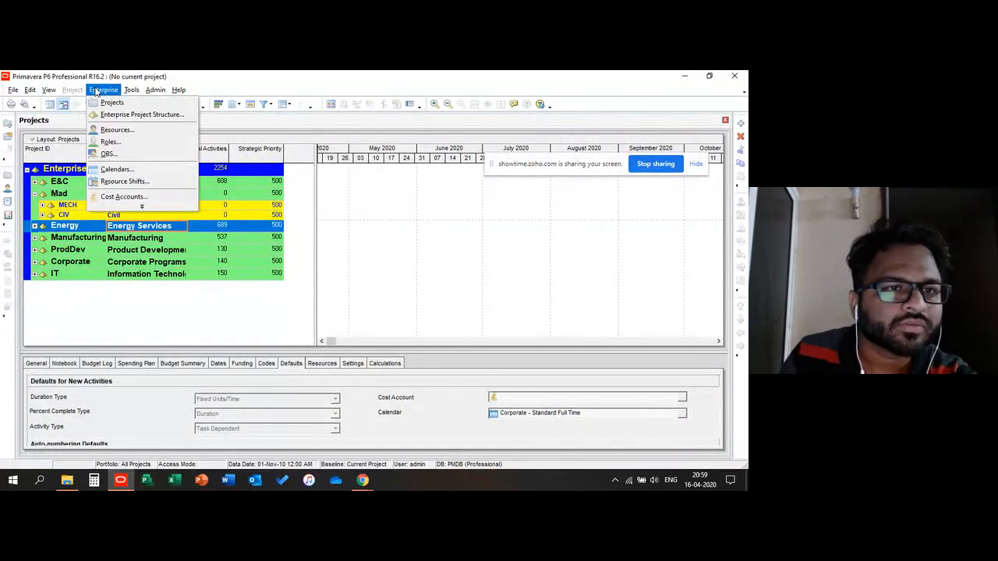
mouse_move(129, 92)
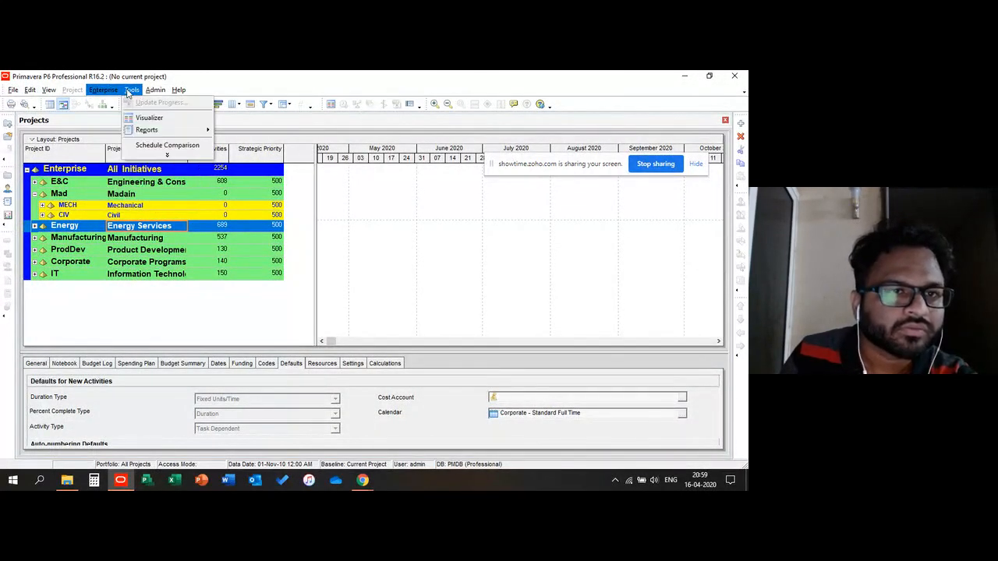
click(62, 194)
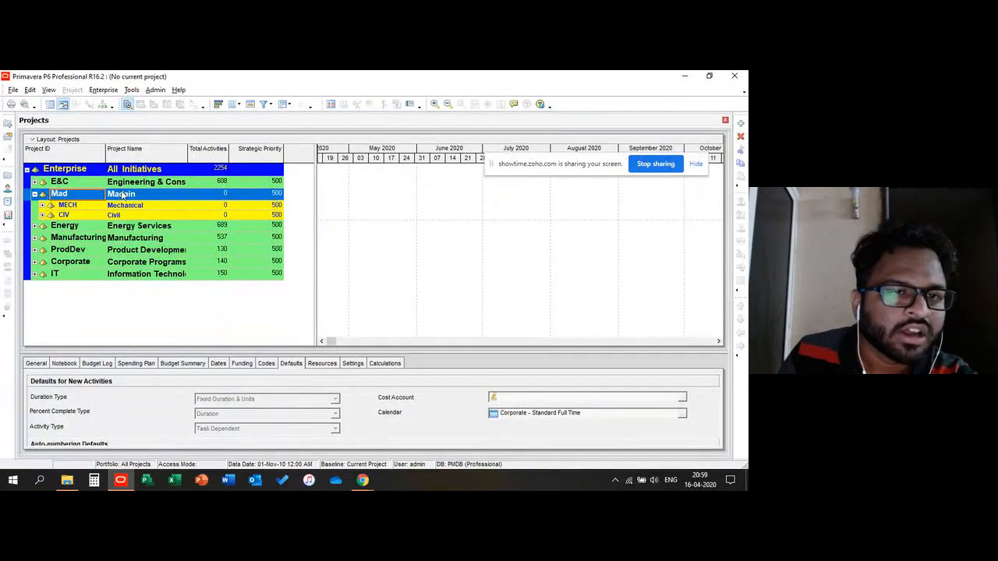
click(43, 205)
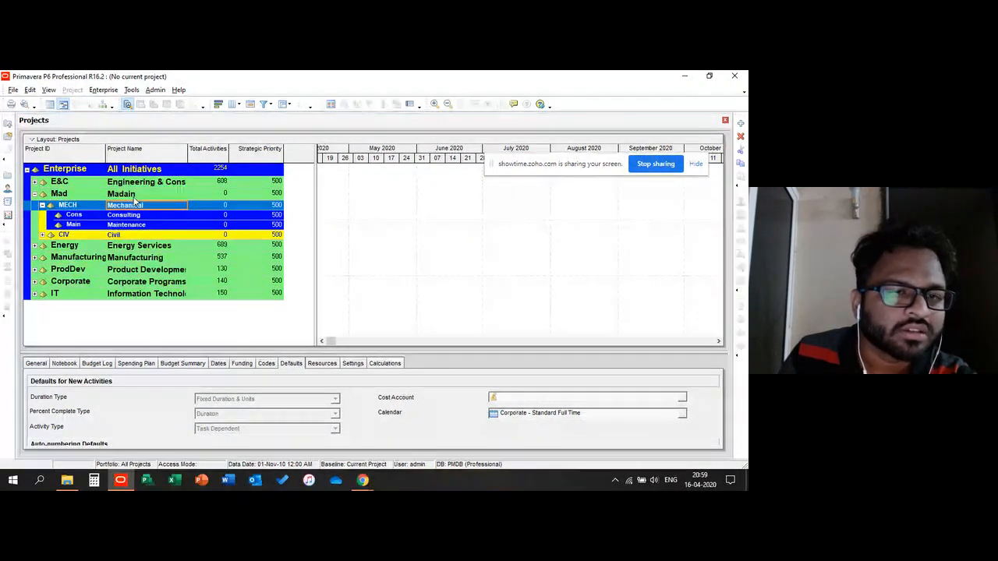
click(134, 195)
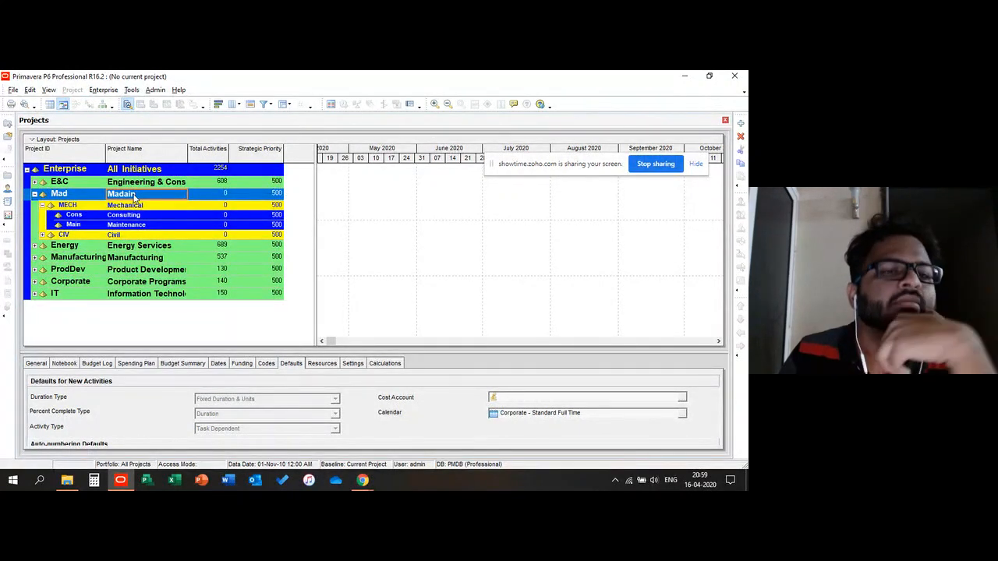
click(72, 207)
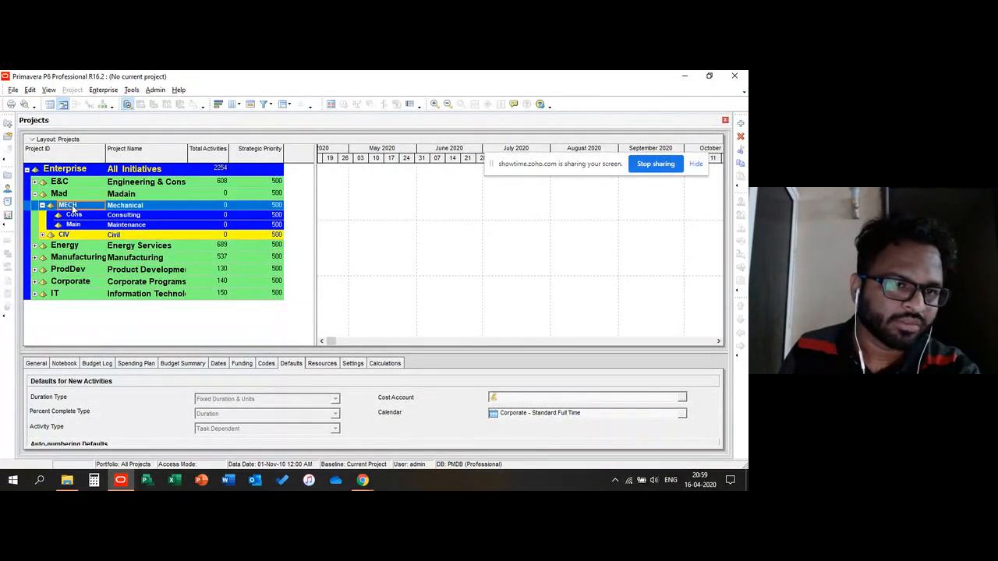
click(78, 236)
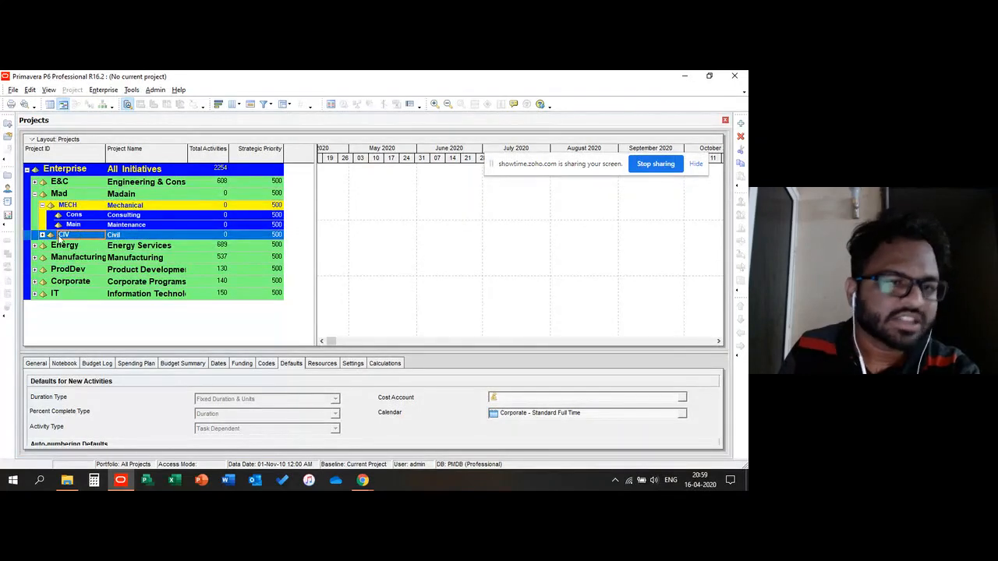
click(43, 236)
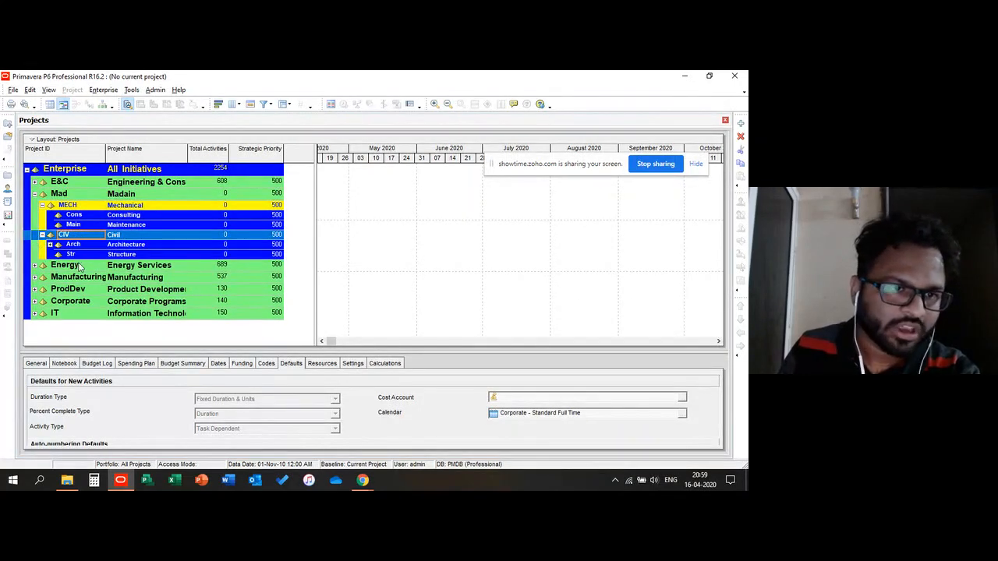
Step: Select the Consulting, Maintenance, Architecture and Structure EPS nodes in turn in the Projects window
click(102, 216)
click(121, 216)
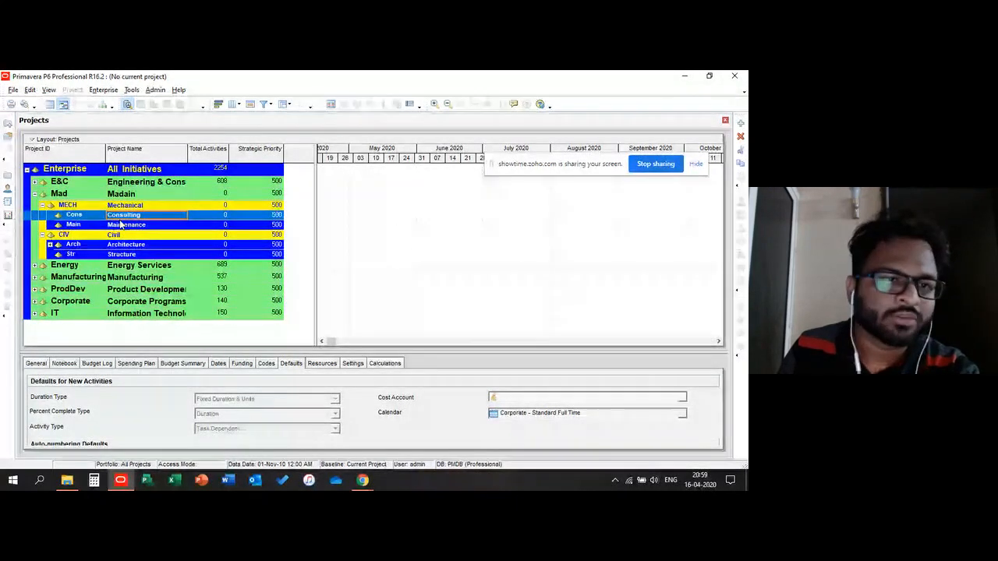
click(121, 226)
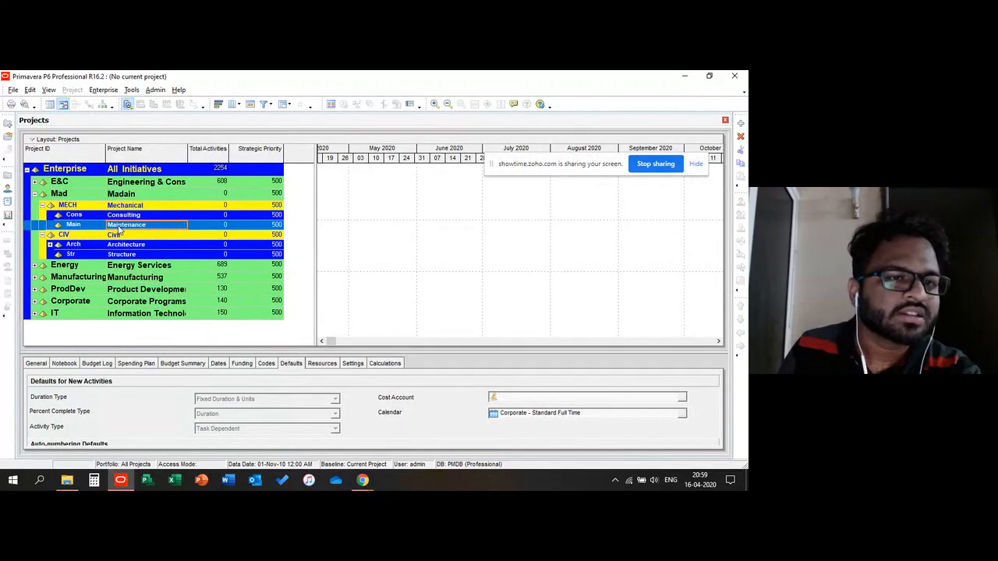
click(121, 245)
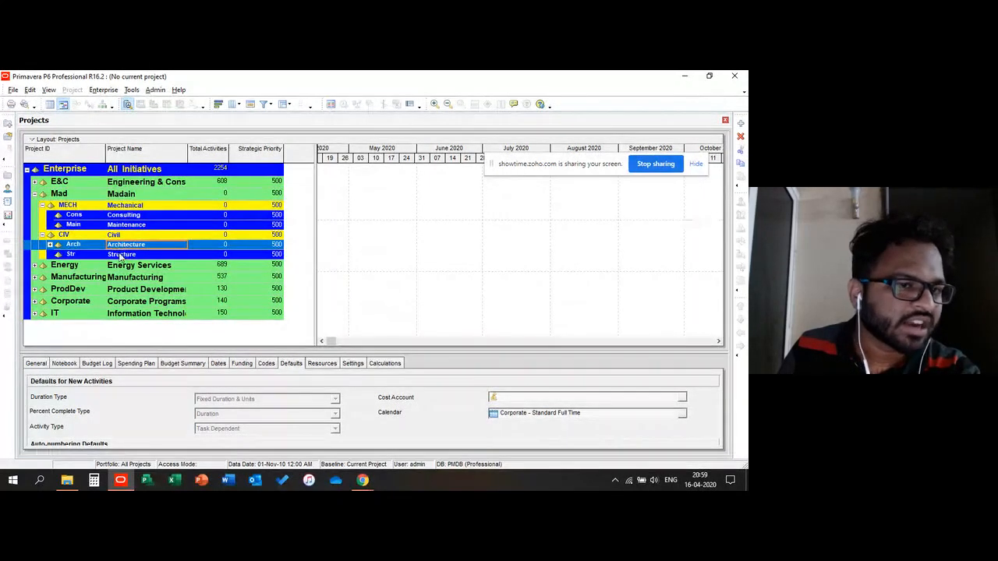
click(120, 255)
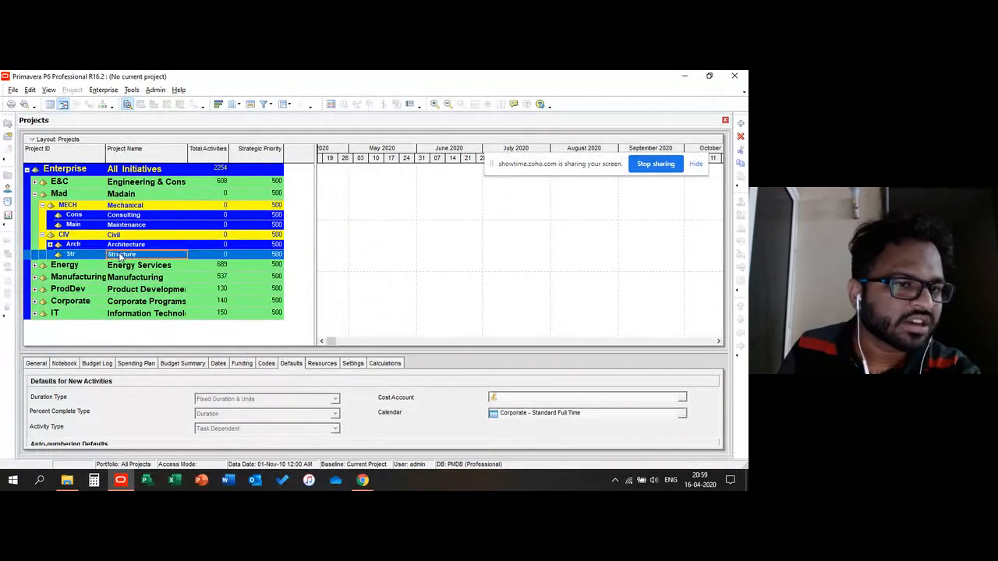
click(67, 216)
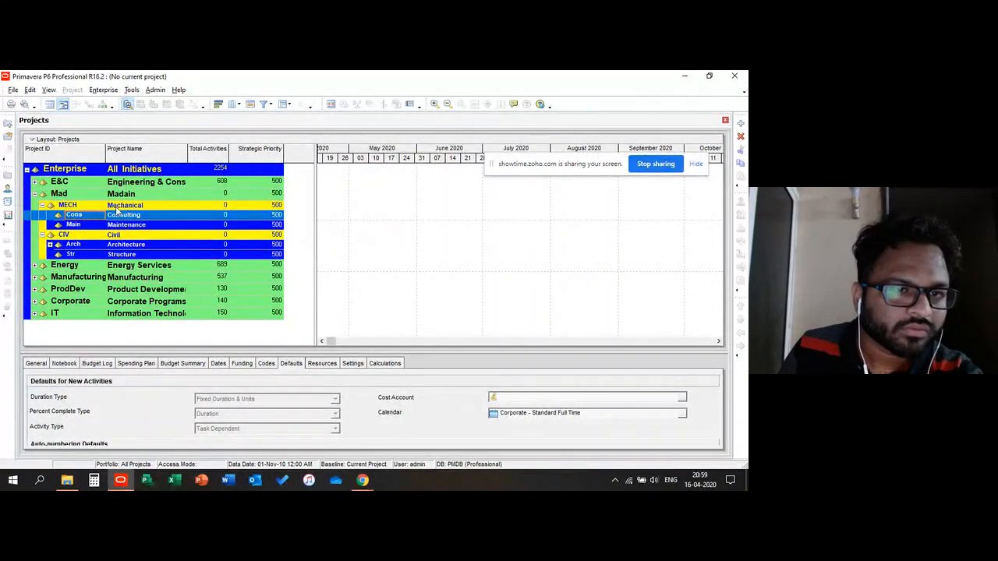
Step: Start and cancel a new project, then open the TVTC project under the Civil Architecture node
click(8, 125)
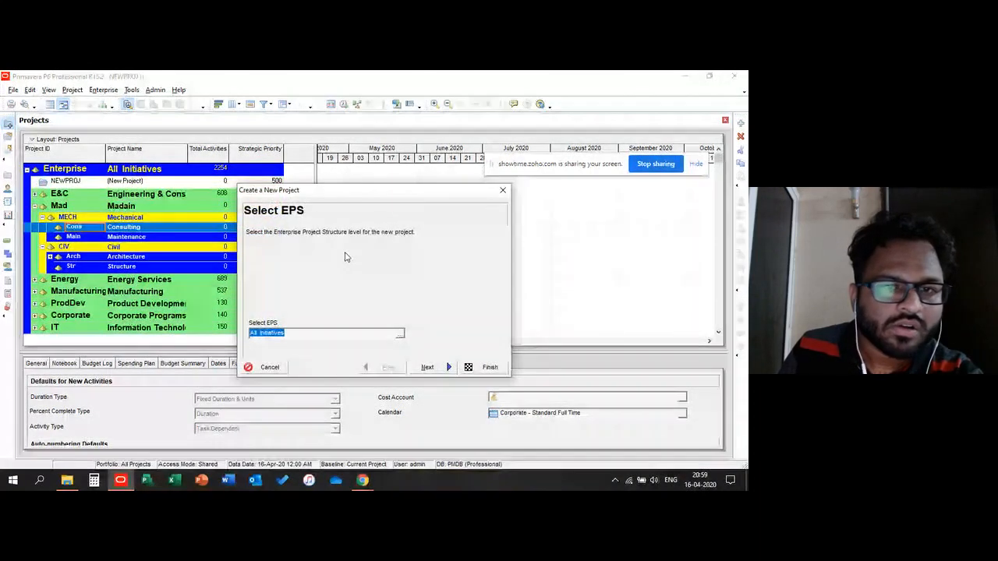
click(275, 369)
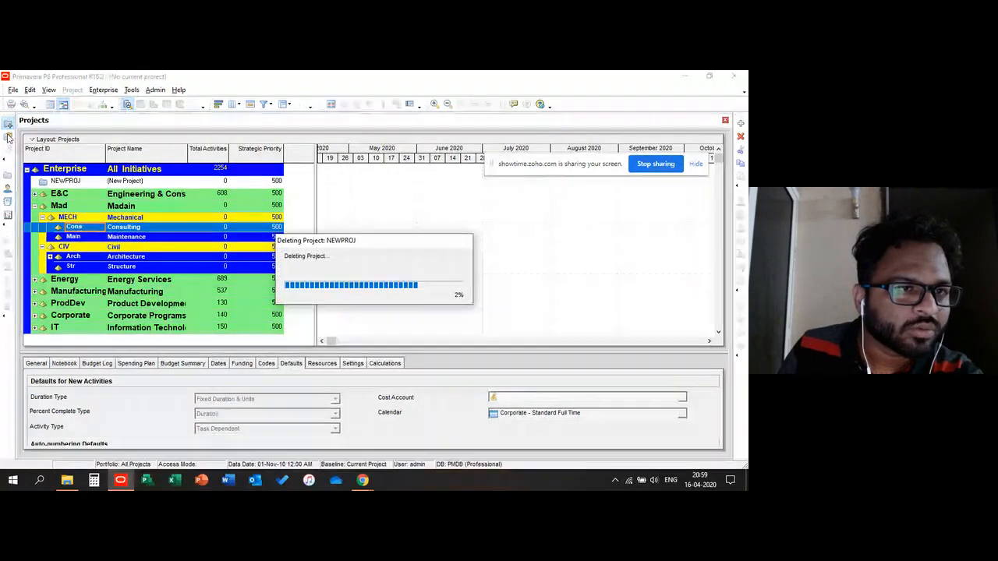
click(8, 138)
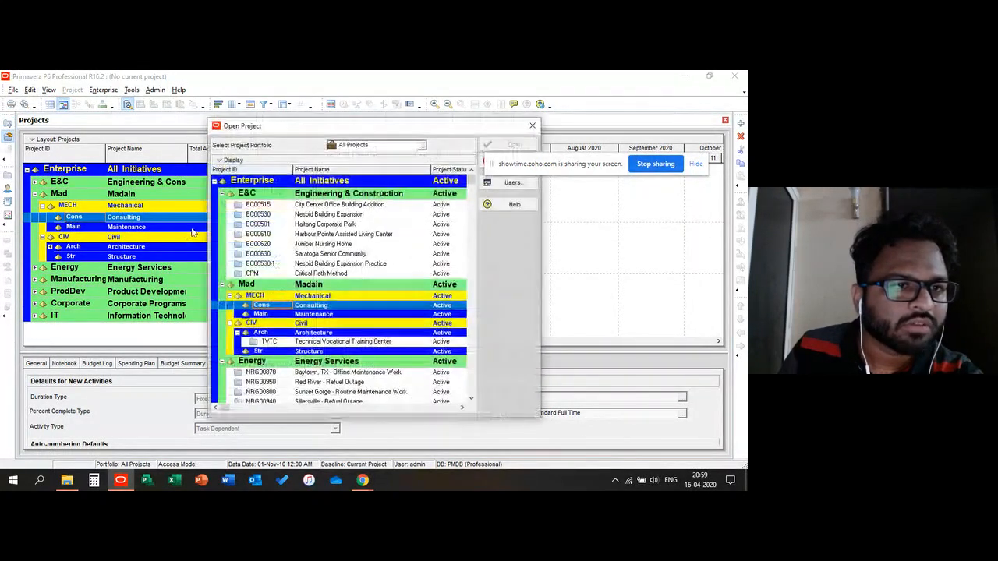
scroll(316, 300, down, 1)
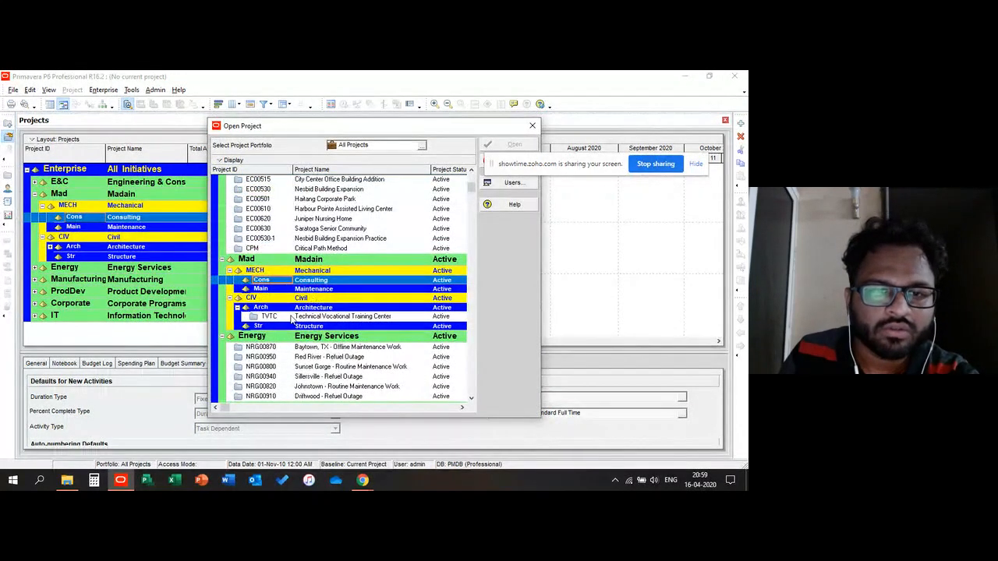
click(294, 316)
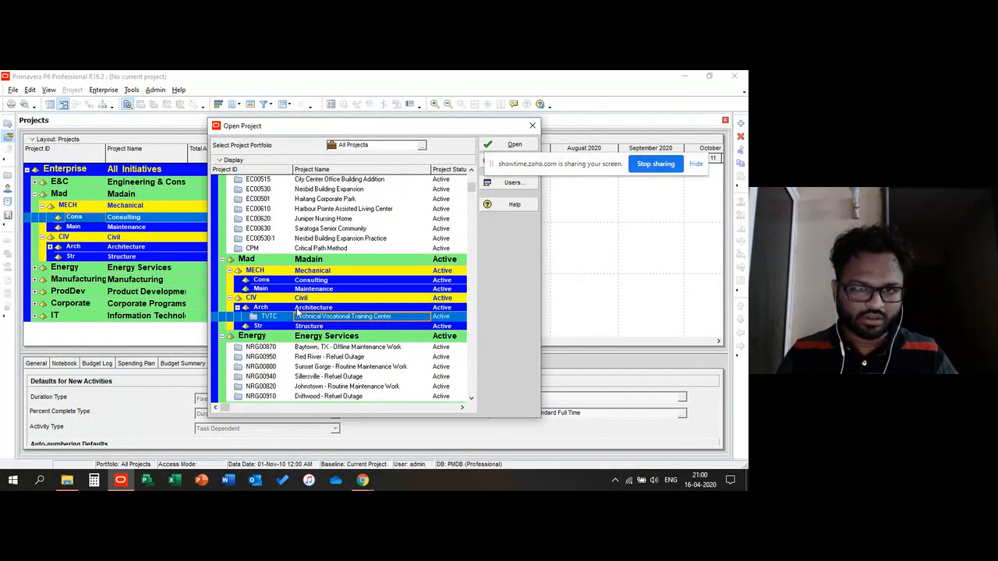
click(278, 261)
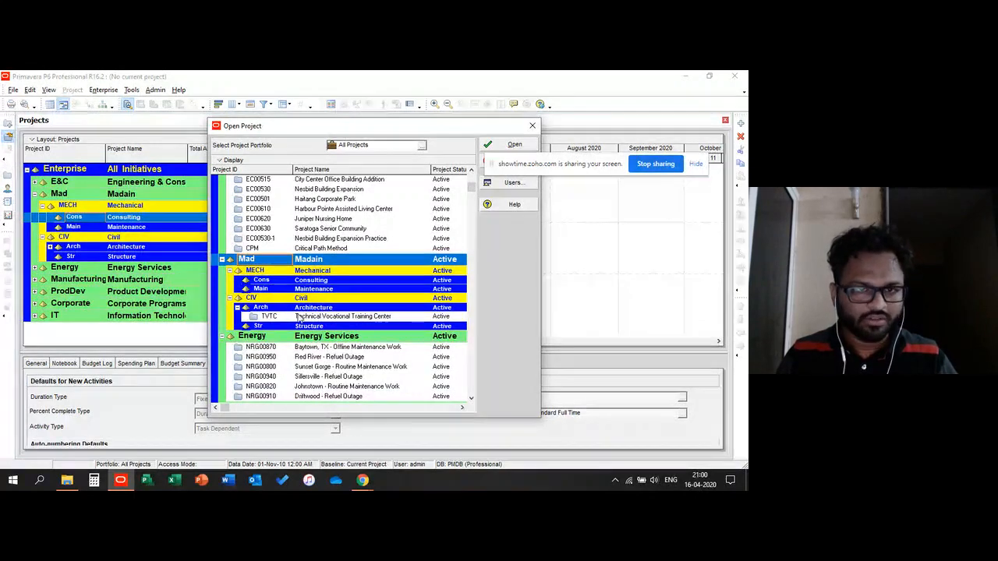
click(439, 316)
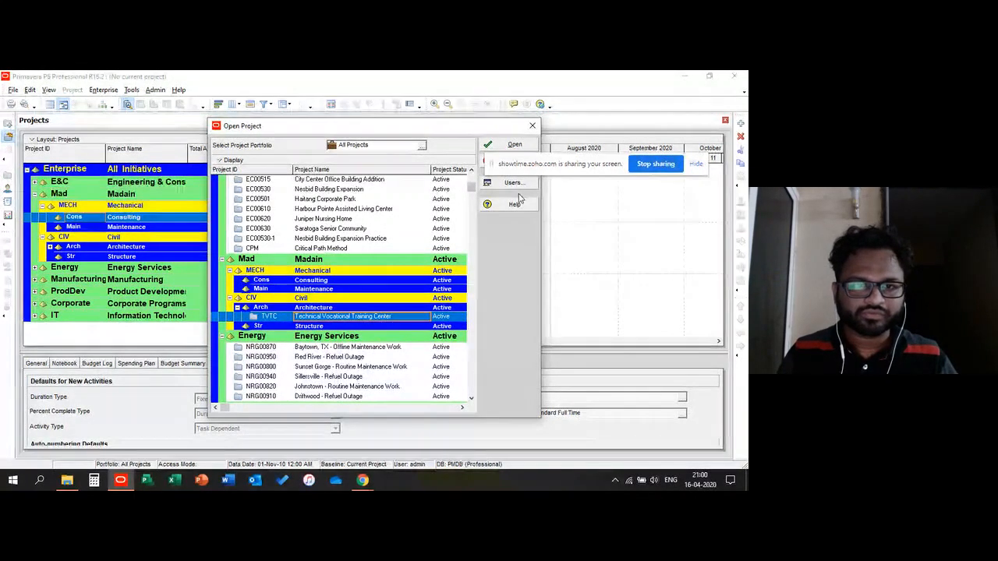
click(260, 300)
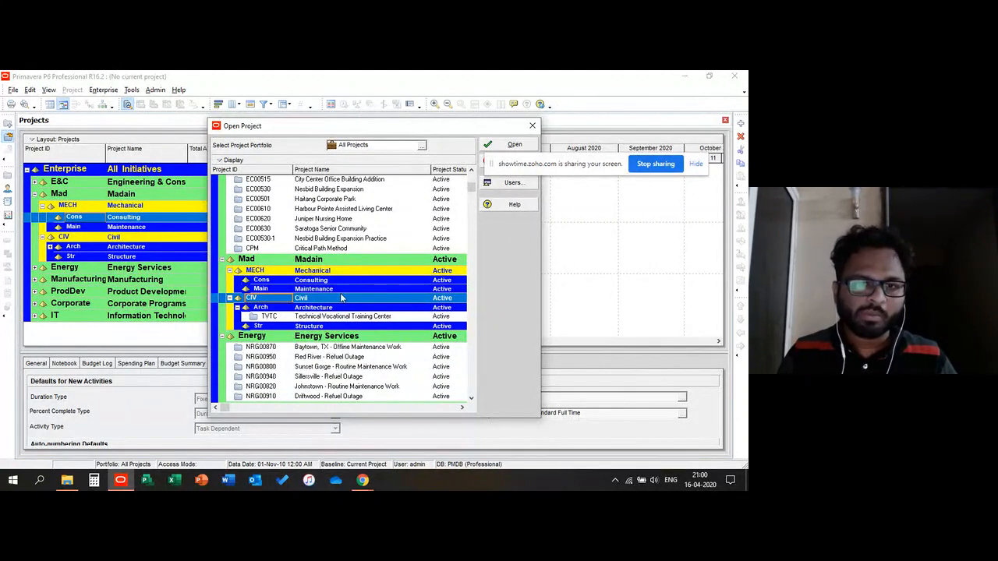
click(329, 317)
click(496, 148)
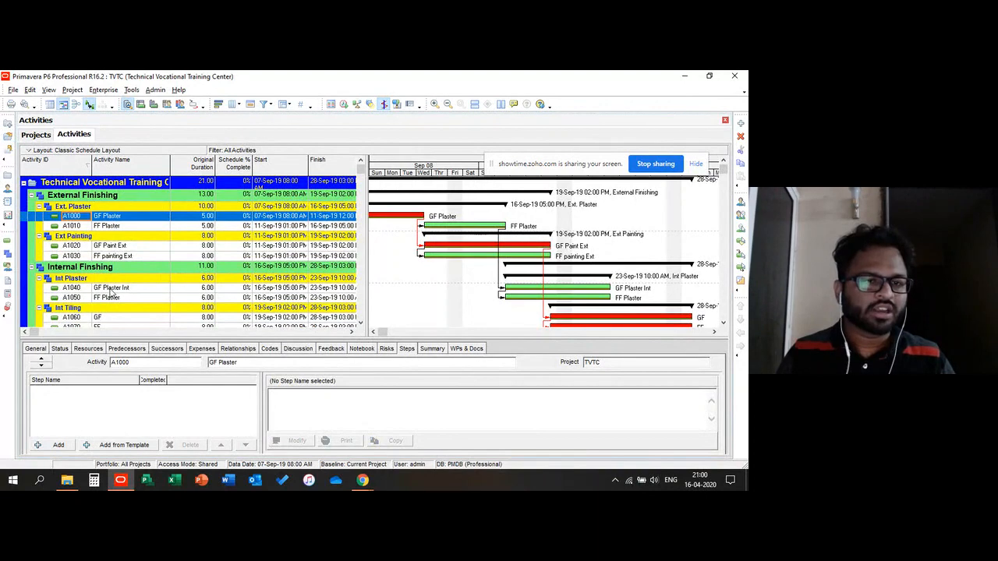
Step: Select the External and Internal Finishing activities in turn to review them in the activity table
click(117, 226)
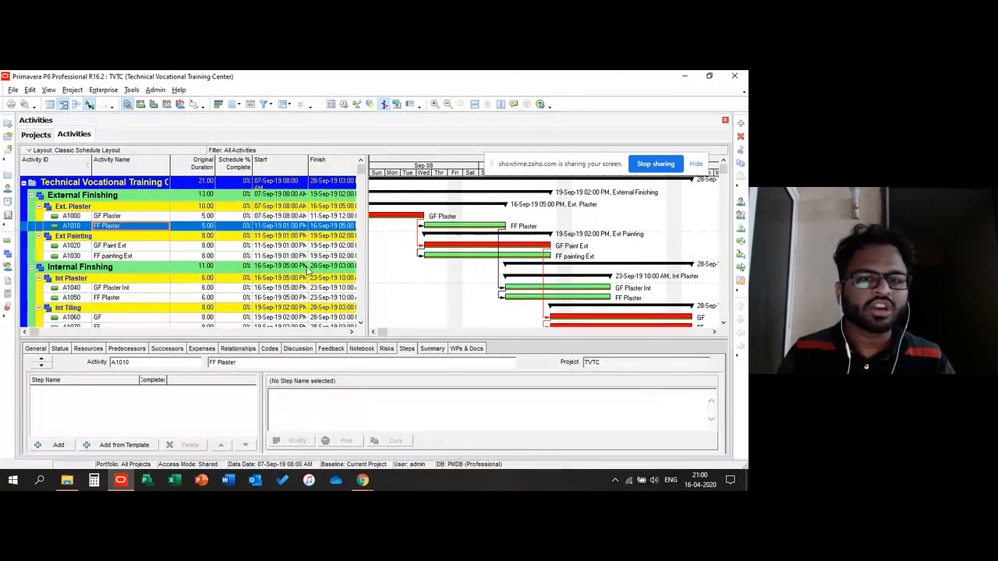
click(68, 217)
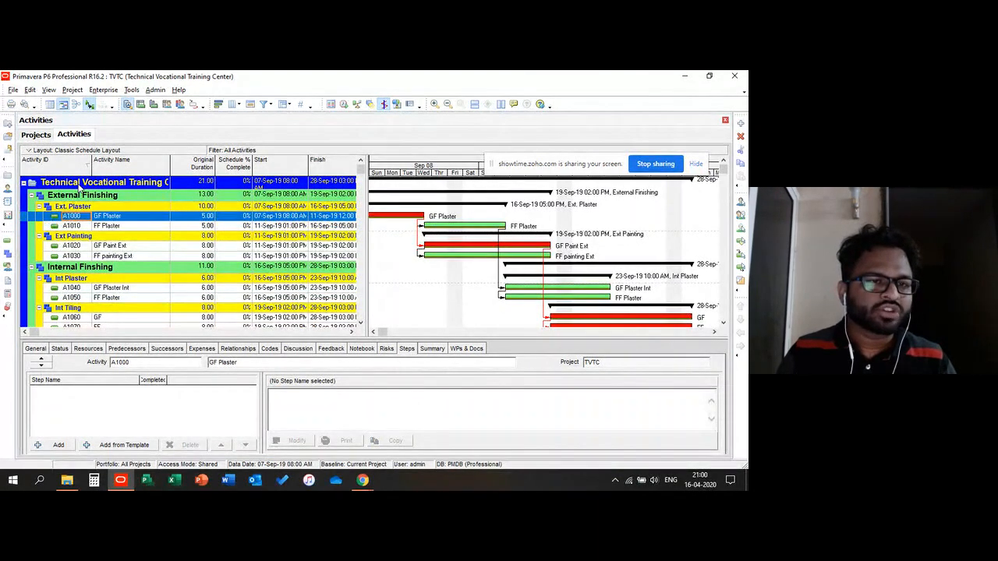
click(272, 248)
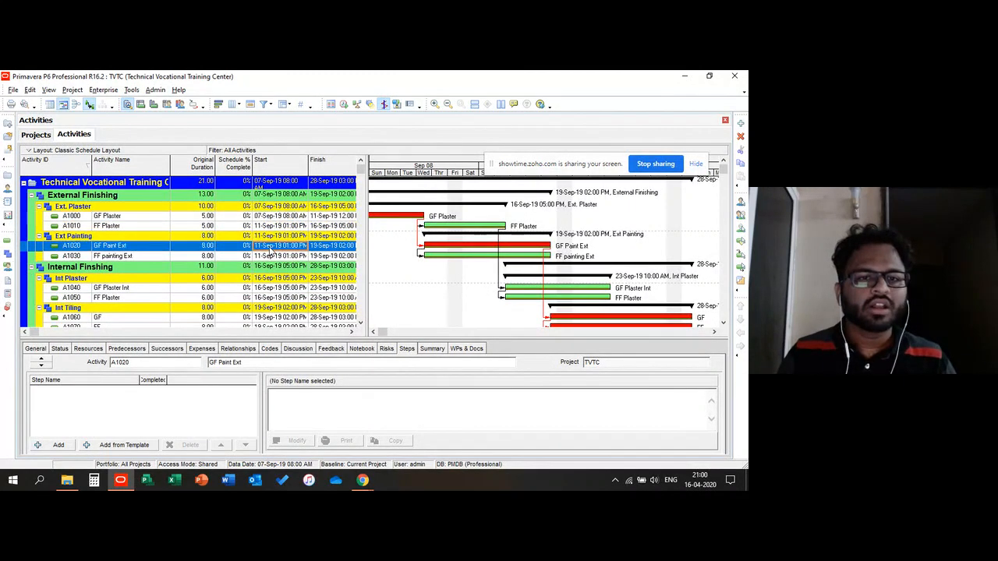
click(122, 257)
click(123, 217)
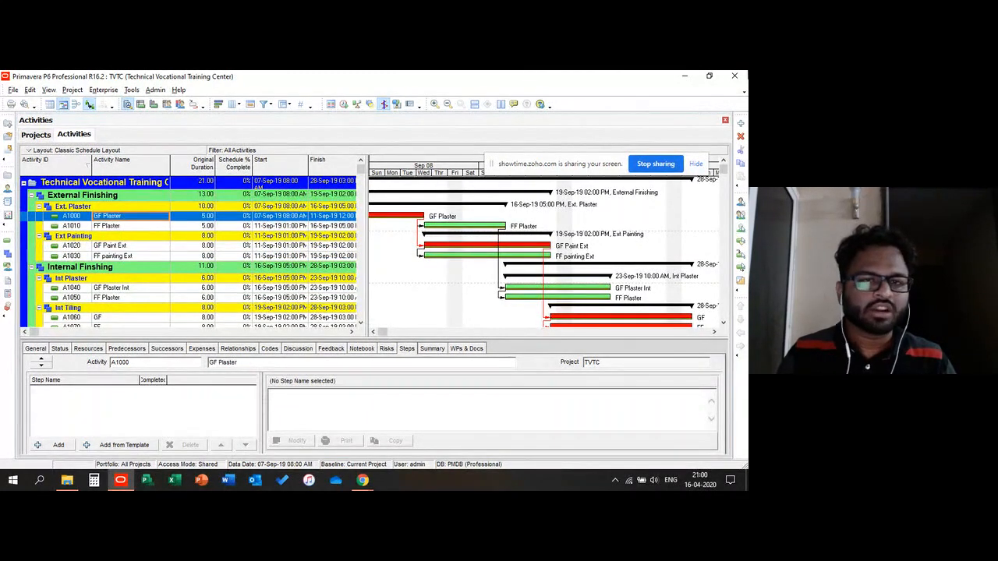
click(133, 249)
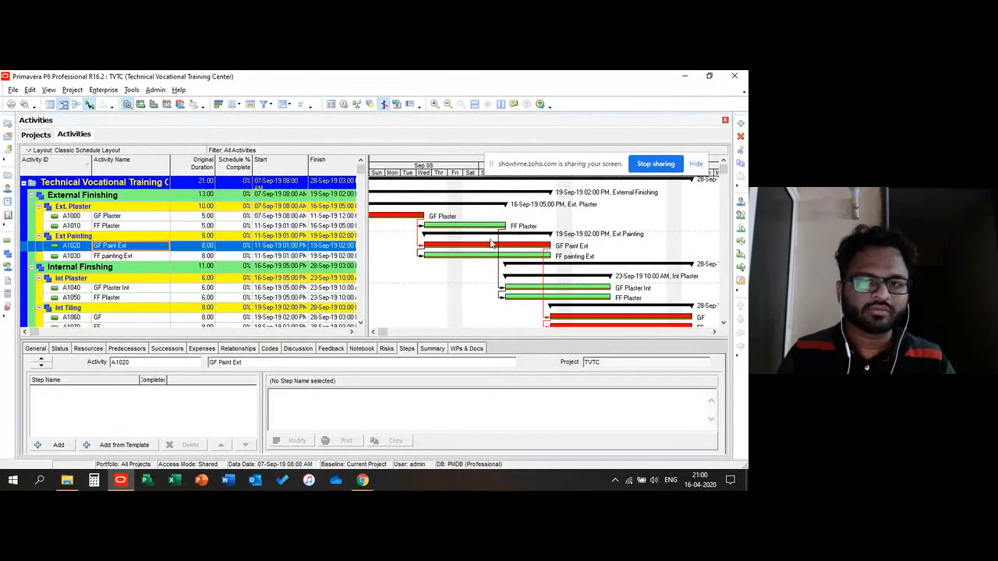
click(129, 225)
click(131, 298)
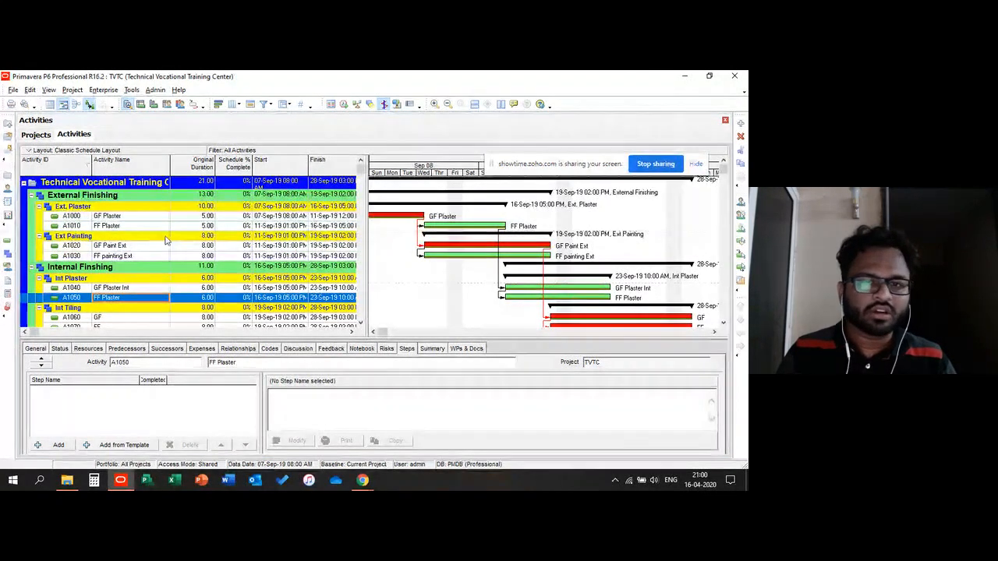
click(121, 217)
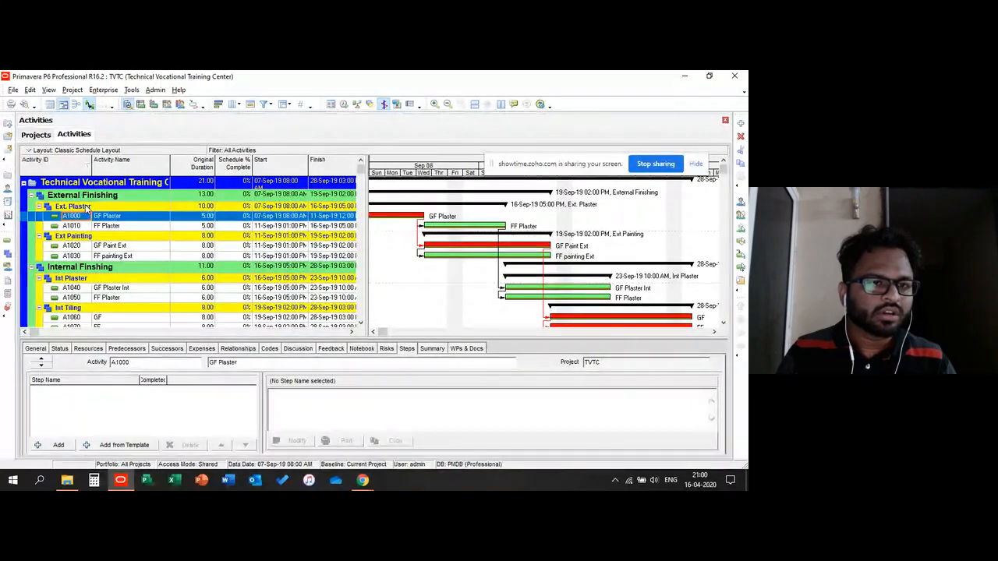
click(122, 255)
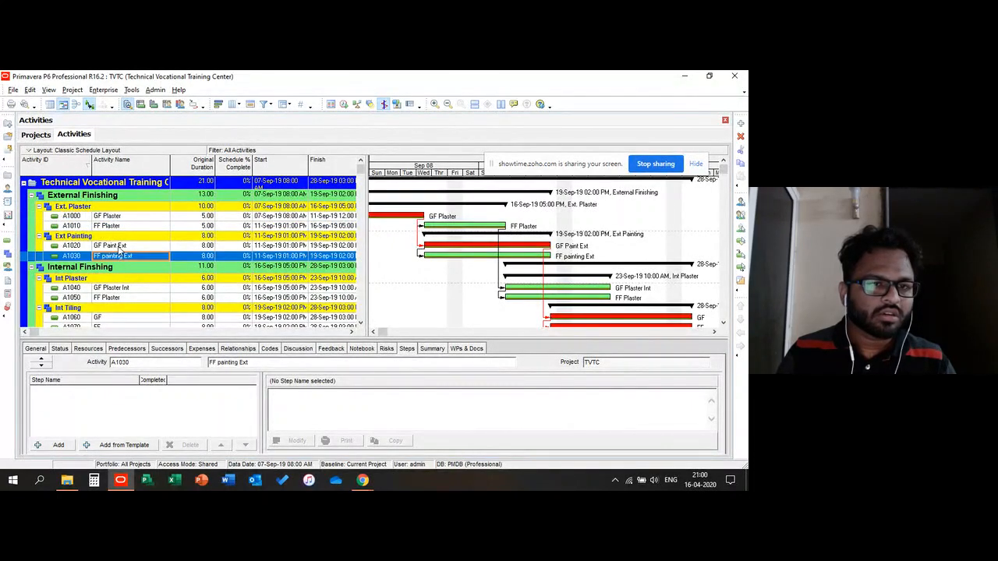
Step: View the predecessors and resources of the GF Paint Ext activity
click(120, 246)
click(127, 349)
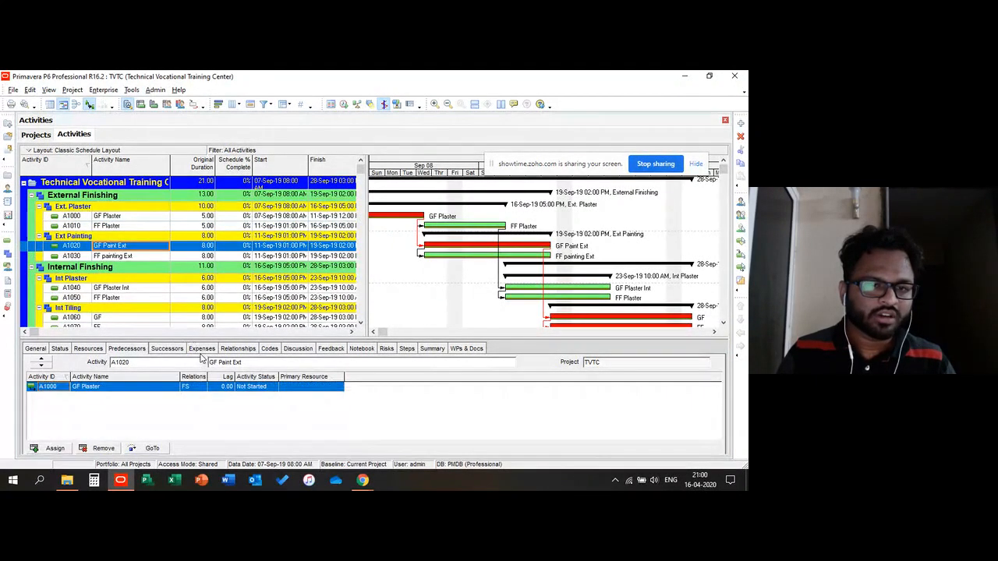
click(88, 349)
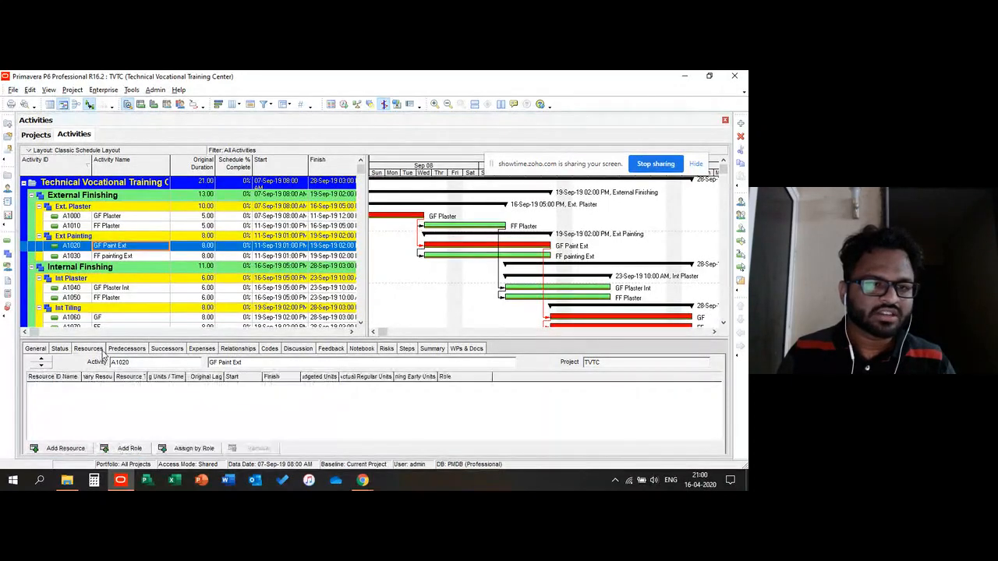
Step: Select the FF painting Ext and GF Plaster activities in turn to review their resource assignments
click(119, 258)
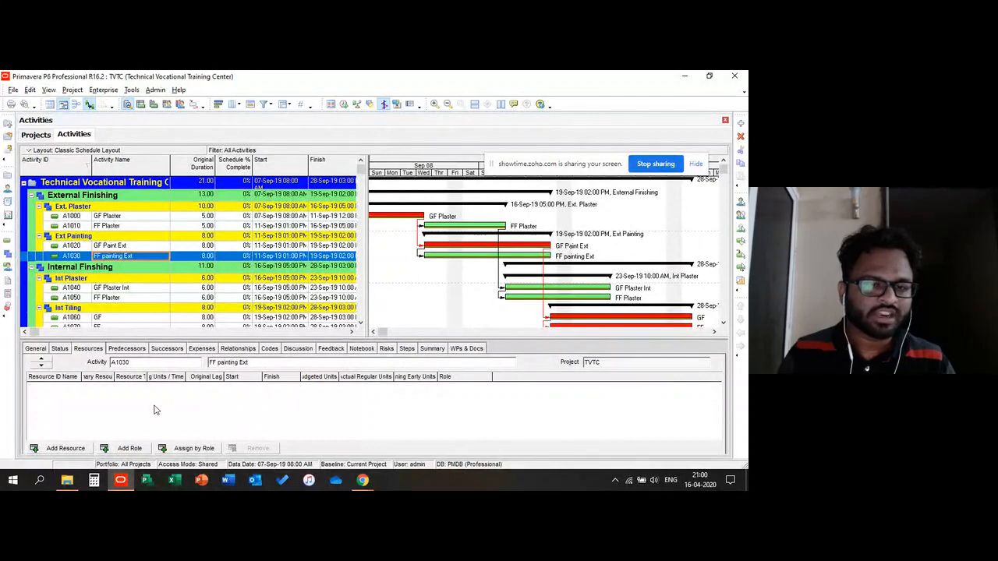
click(124, 405)
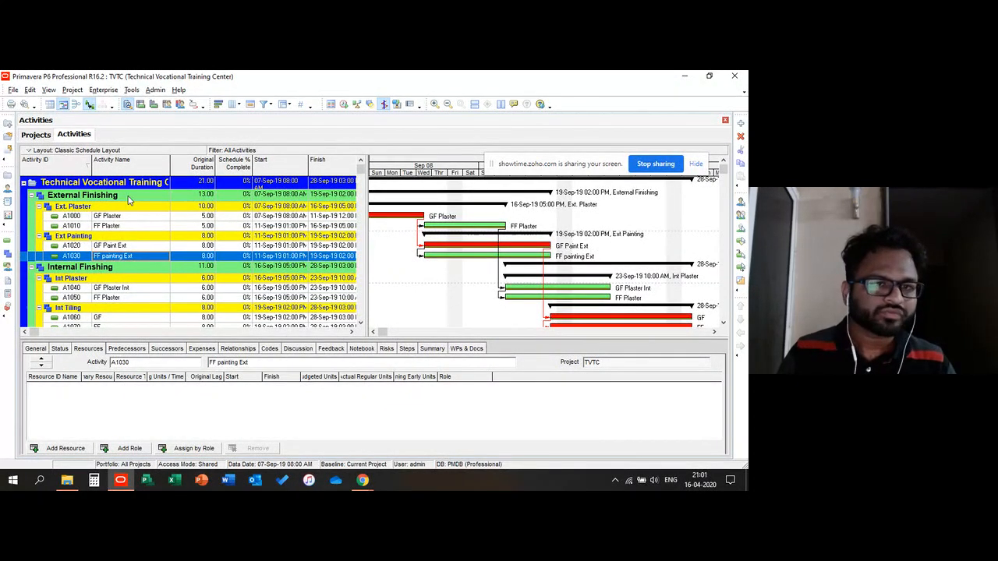
click(78, 216)
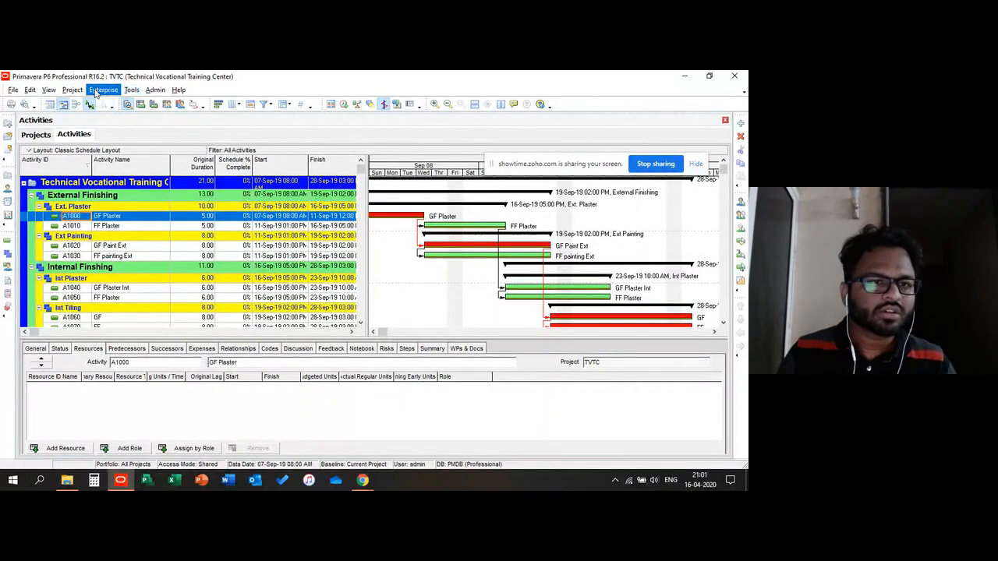
Step: Open the Reports window and select the GS-01 and CV-03 reports in the report list
click(73, 91)
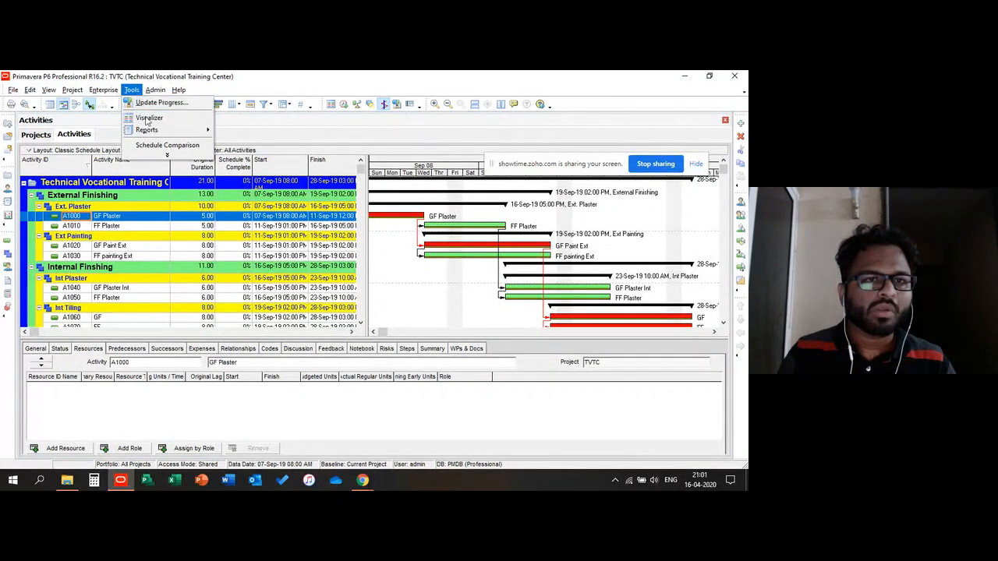
mouse_move(153, 132)
click(241, 131)
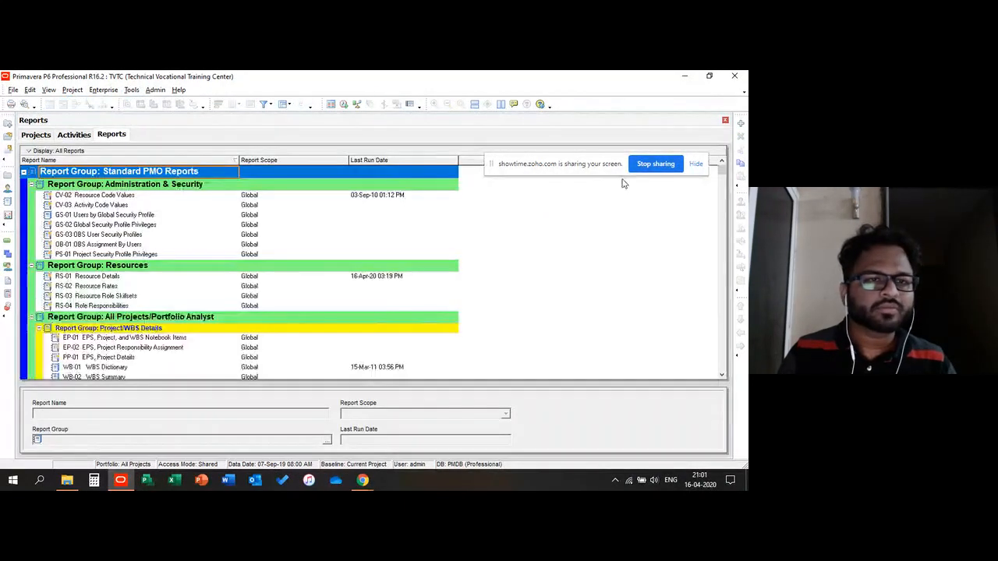
click(102, 215)
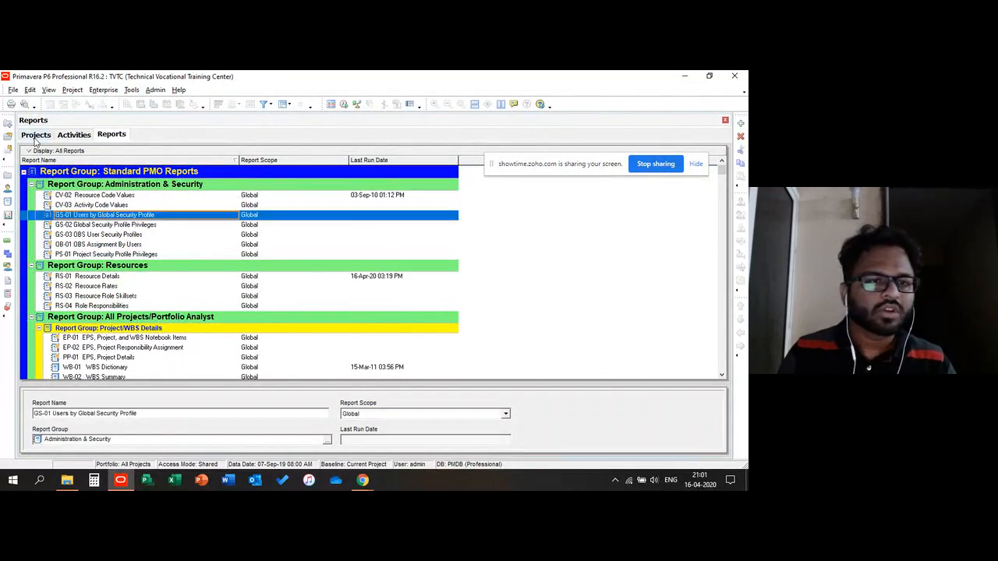
click(102, 89)
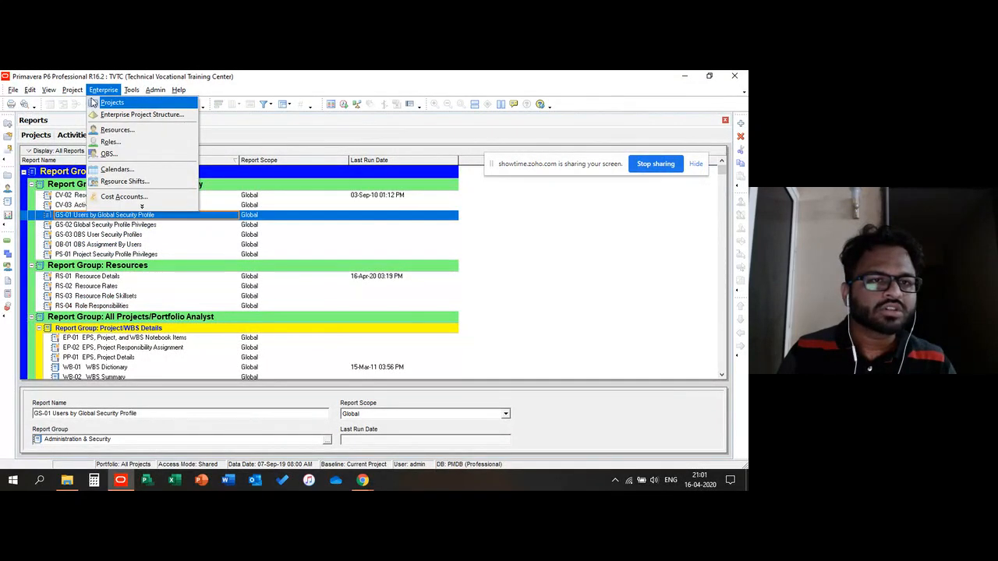
click(172, 203)
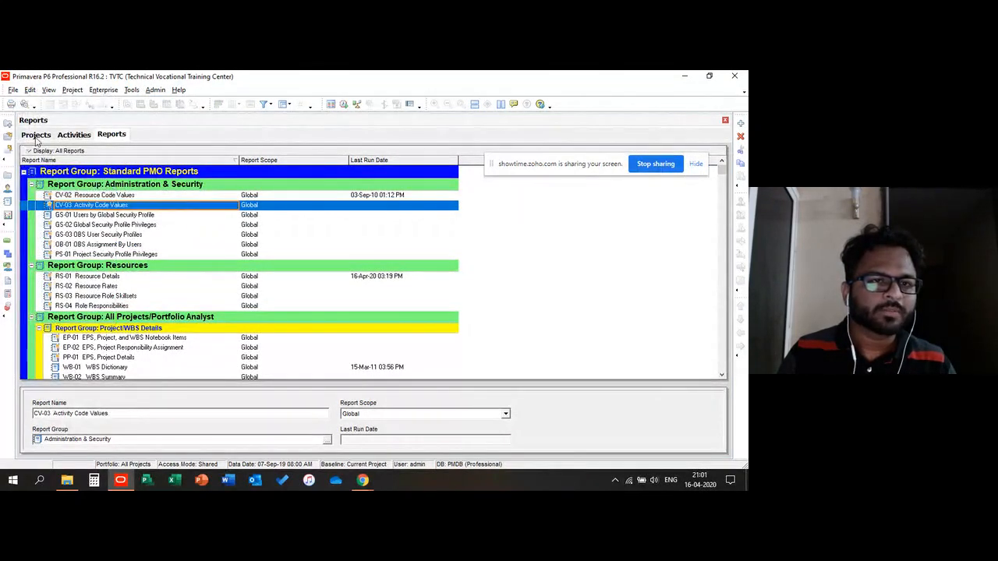
Step: Switch to the Projects window and back to Activities, then select the FF Plaster activity
click(39, 135)
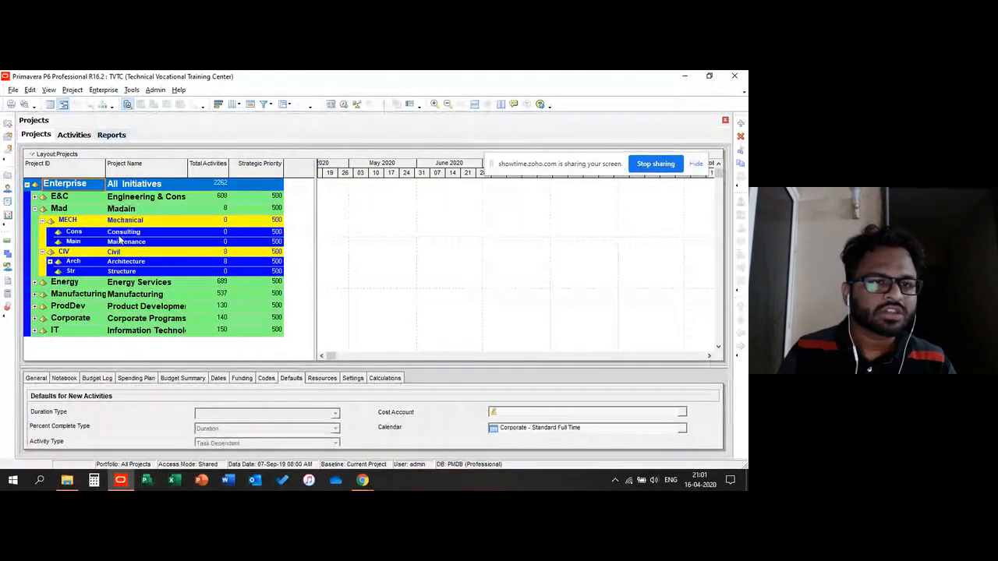
click(70, 136)
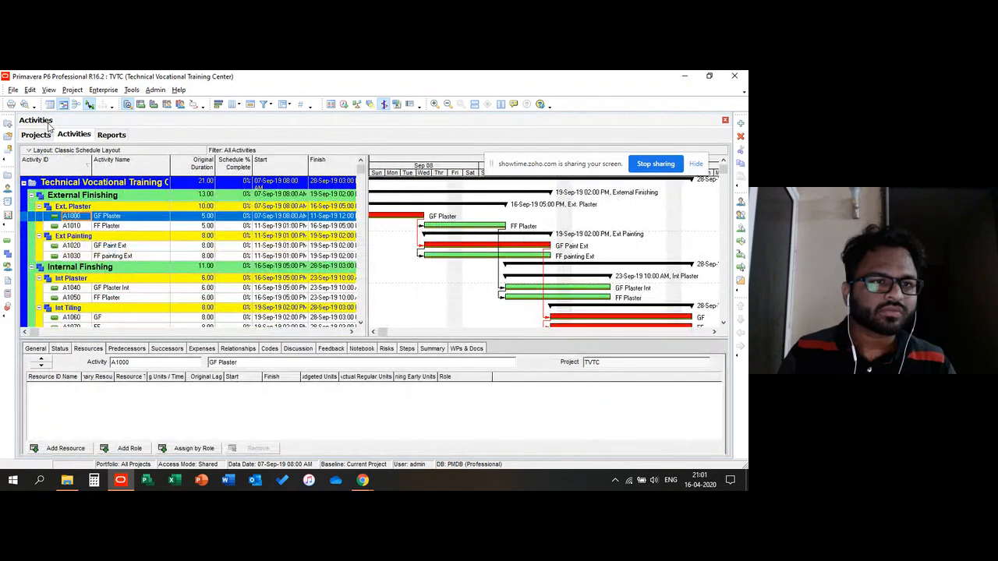
click(107, 225)
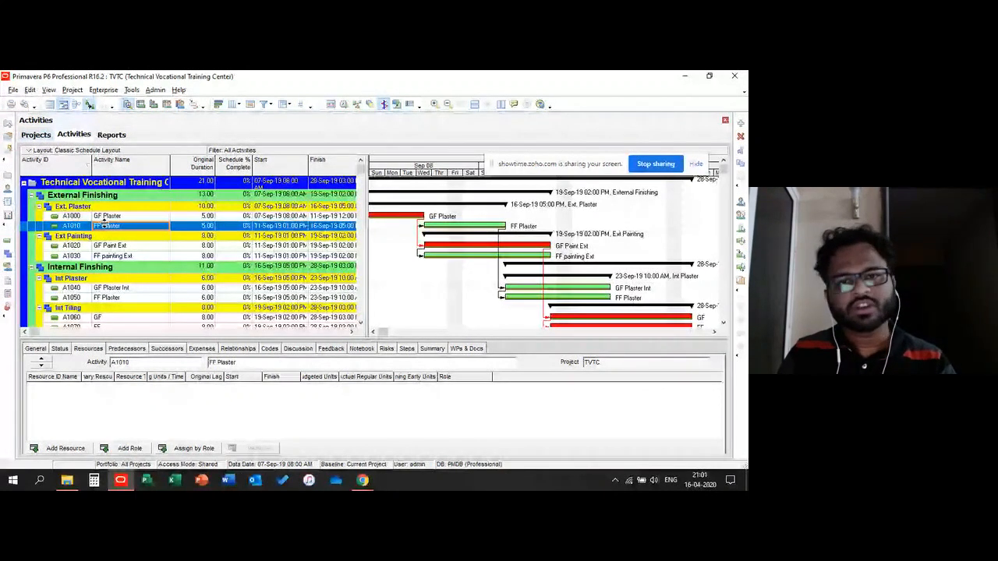
Step: Open the Organizational Breakdown Structure dialog, enlarge it and select the HOD Consulting / Eng Qamar element
click(104, 92)
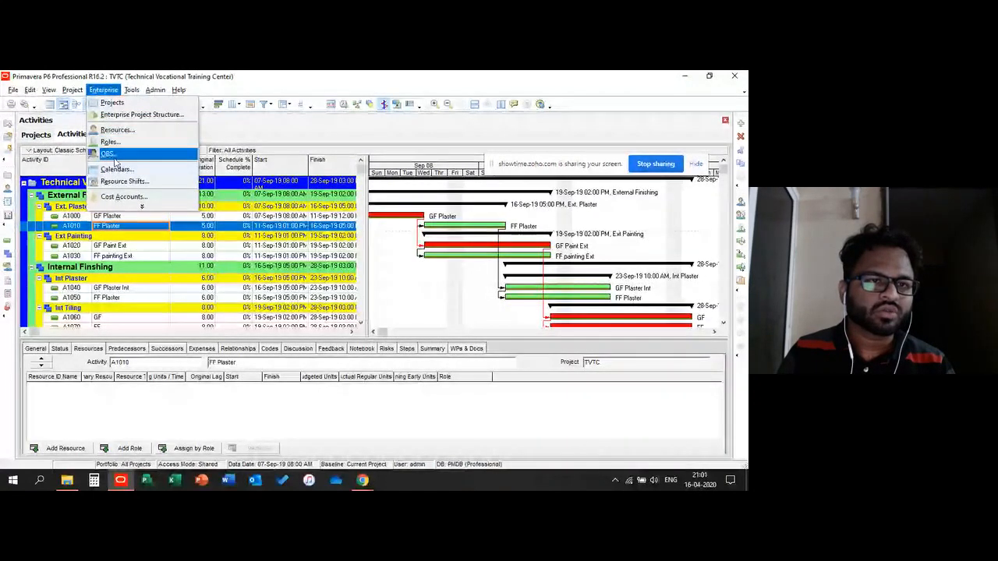
click(196, 239)
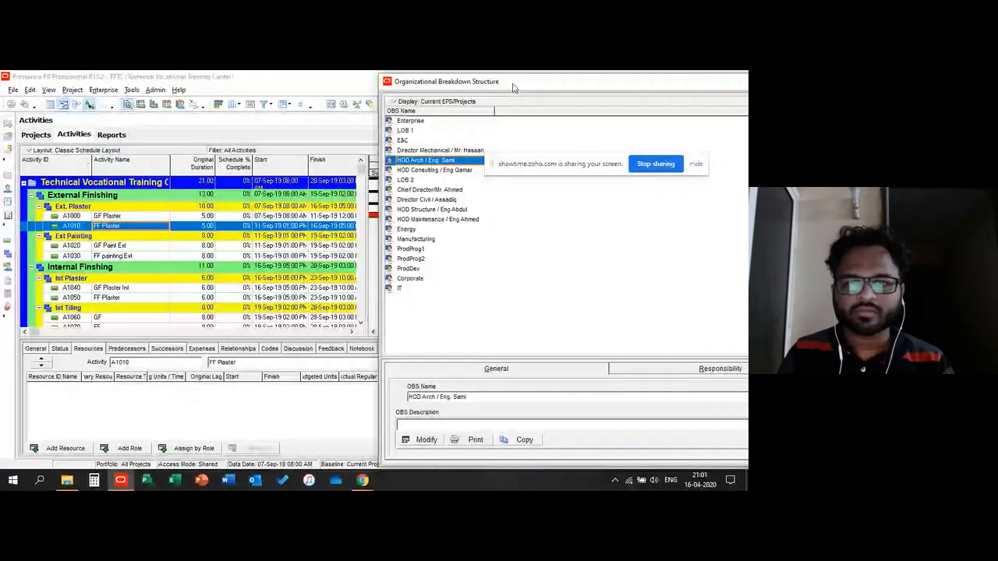
drag(513, 88, 142, 89)
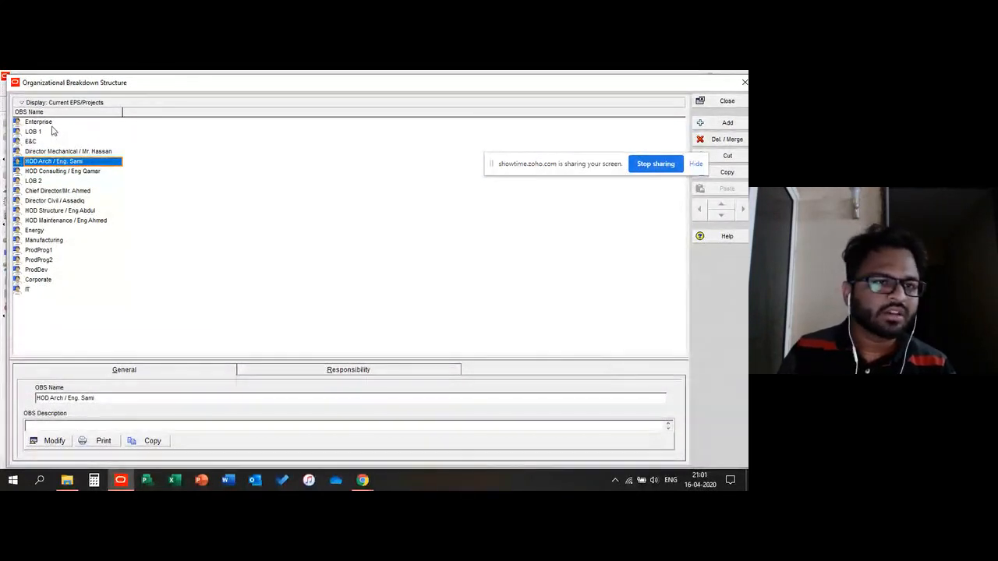
click(55, 173)
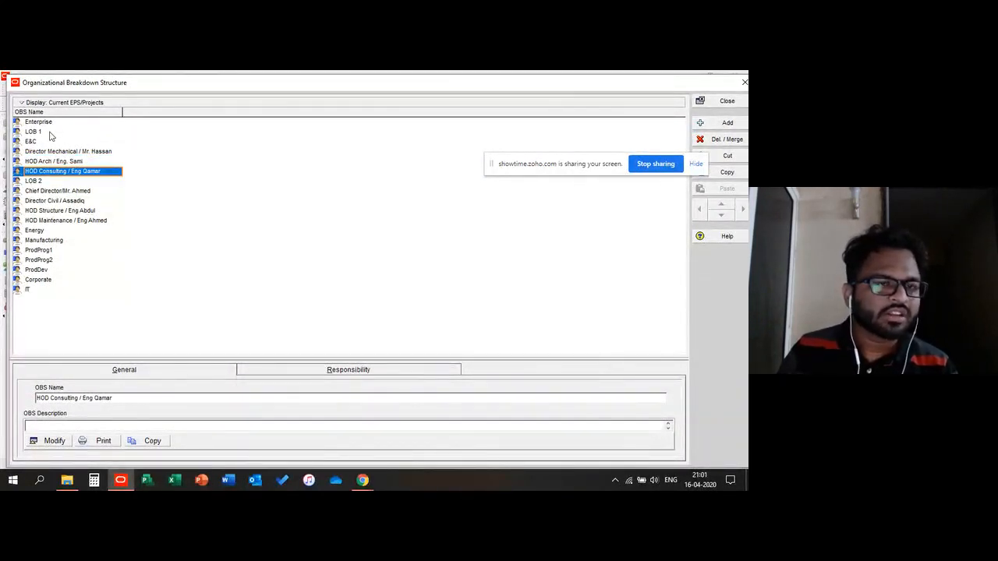
Step: Browse the OBS display options and select several OBS elements, then close the dialog
click(35, 102)
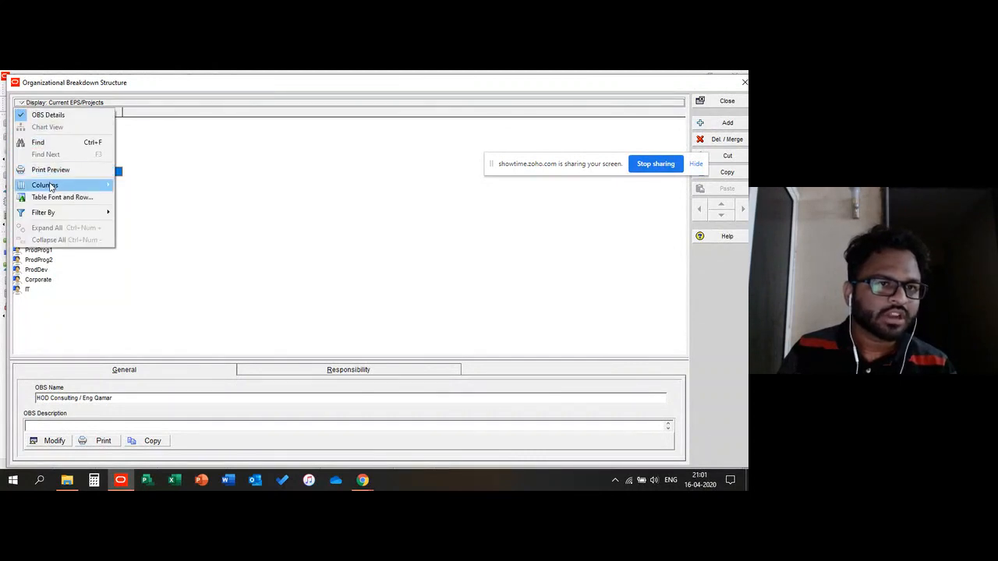
click(142, 163)
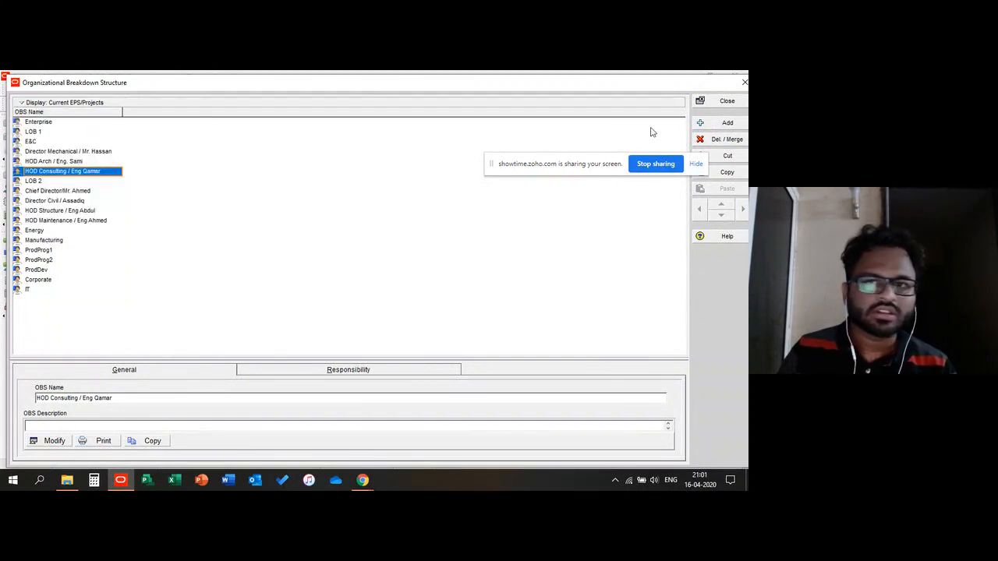
click(39, 192)
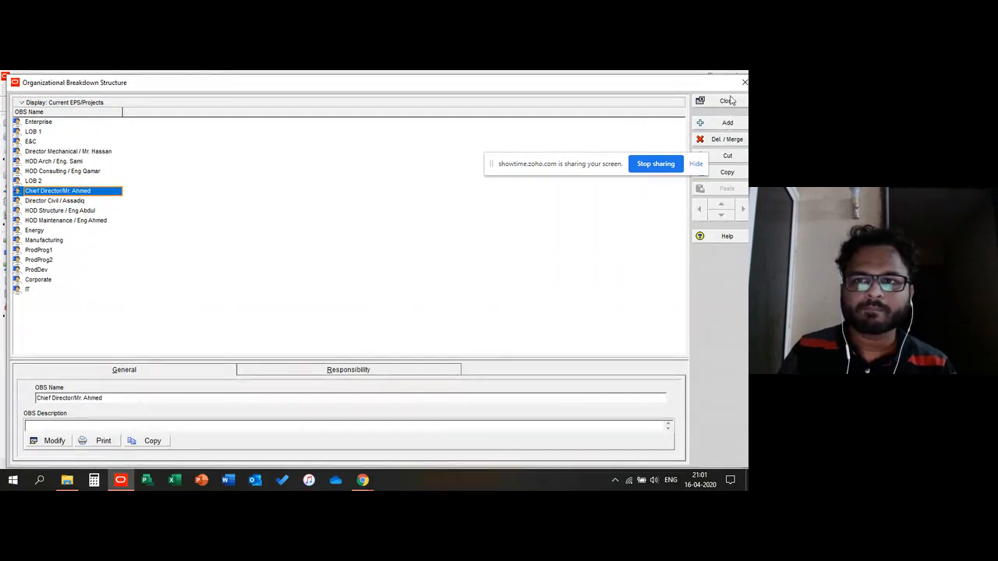
click(40, 153)
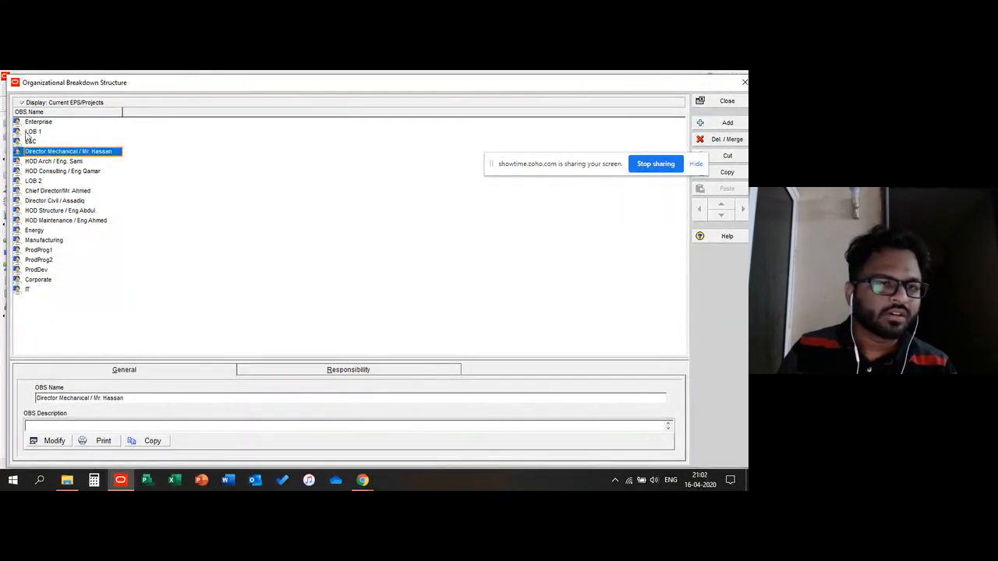
click(31, 141)
click(39, 161)
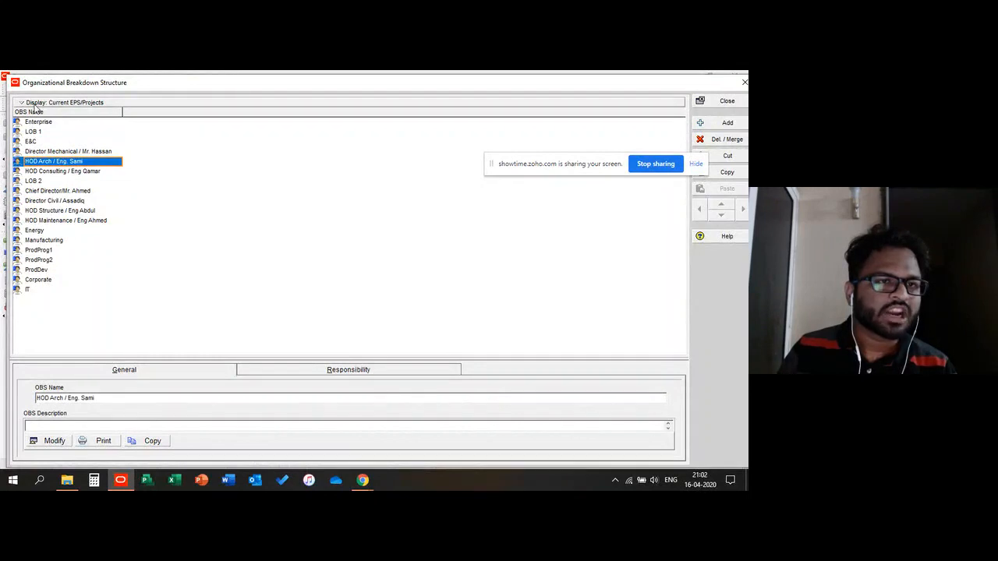
click(34, 104)
click(205, 114)
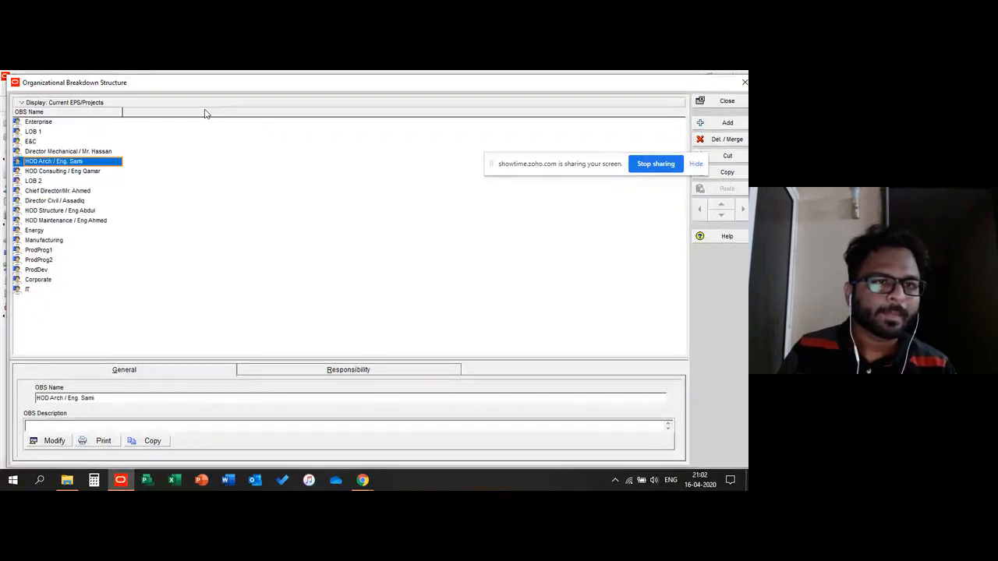
click(724, 101)
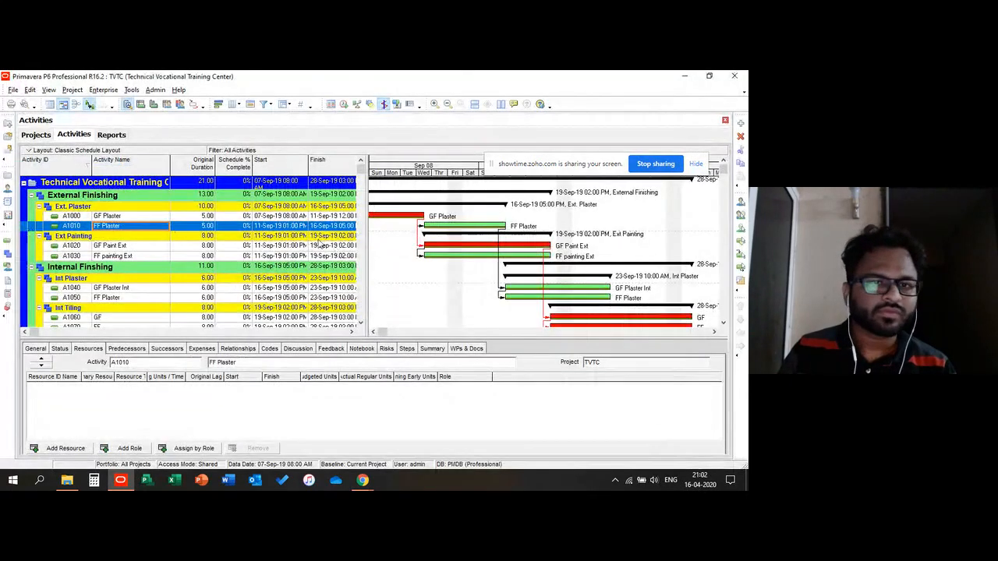
Step: Open the Roles dictionary and close it again
click(103, 89)
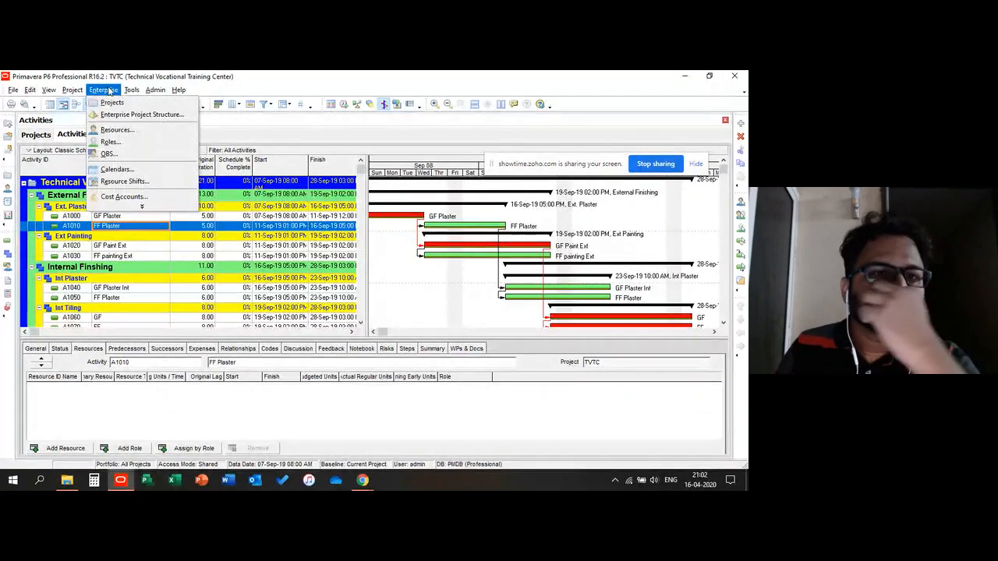
click(110, 143)
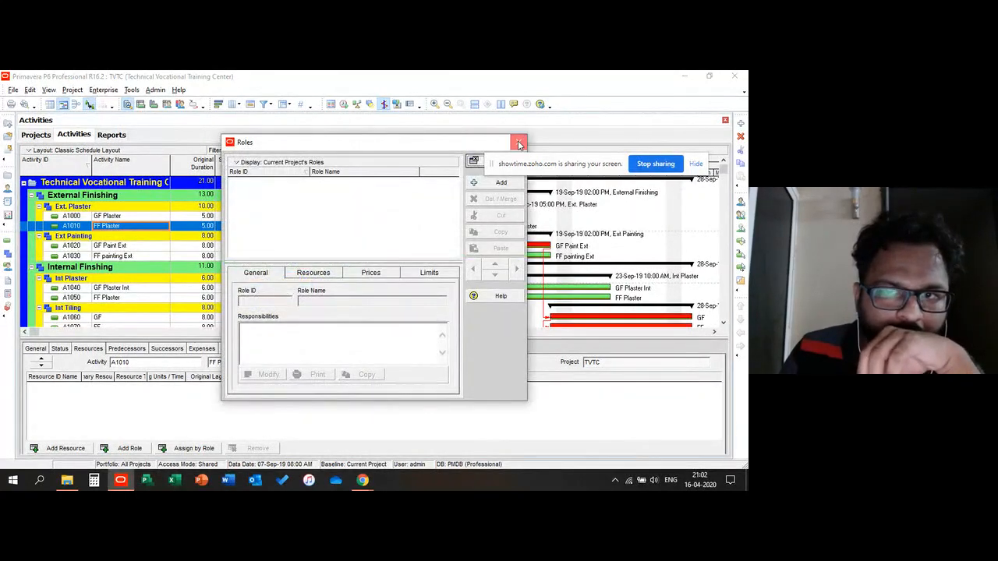
click(519, 142)
Step: Reopen the Organizational Breakdown Structure dialog, enlarge it and select the IT element
click(103, 89)
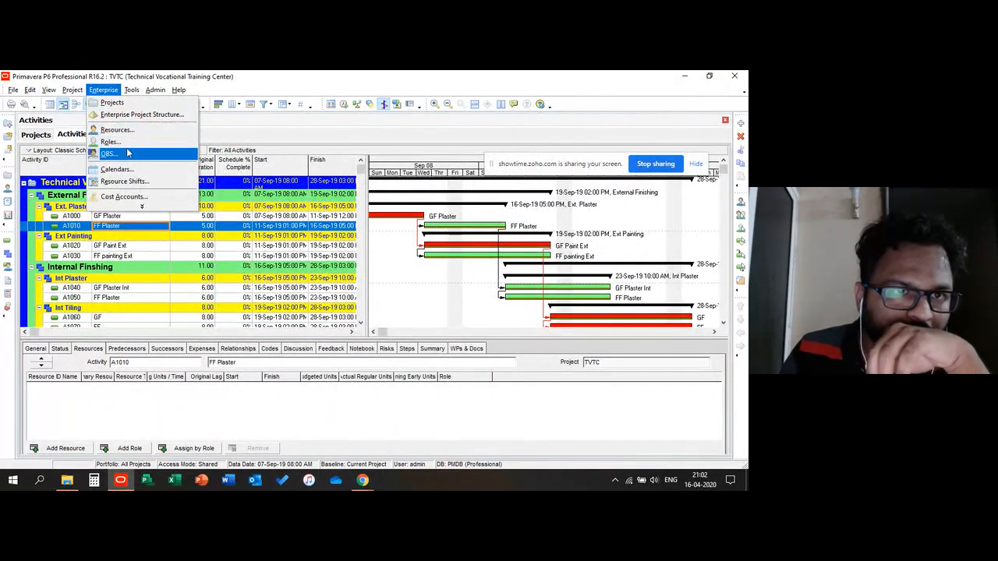
click(108, 154)
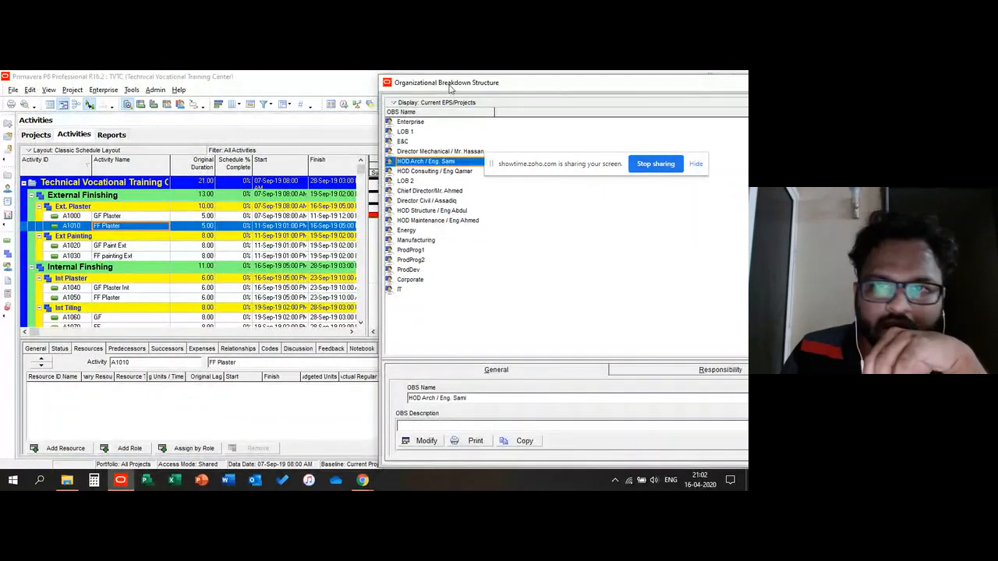
drag(452, 84, 83, 74)
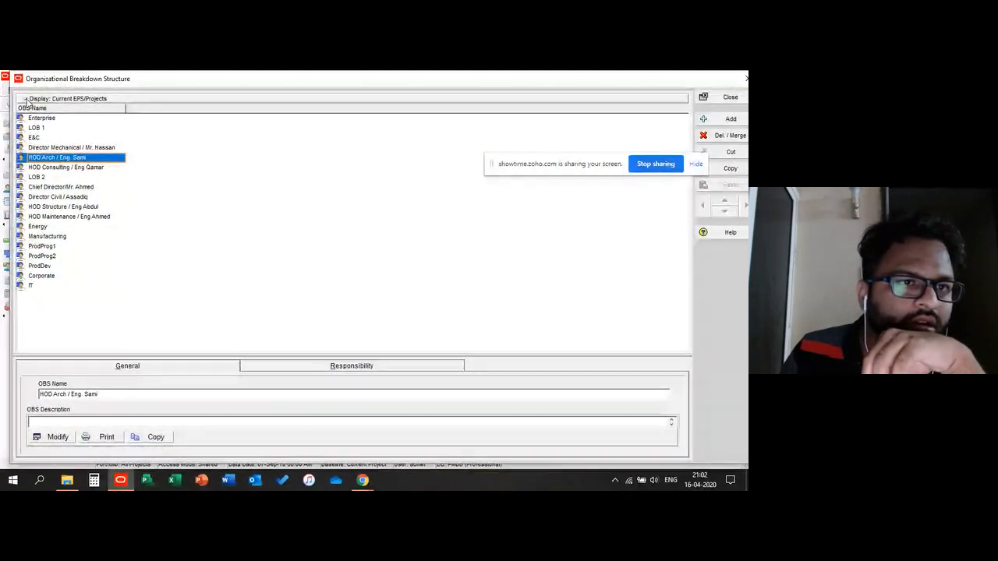
click(41, 99)
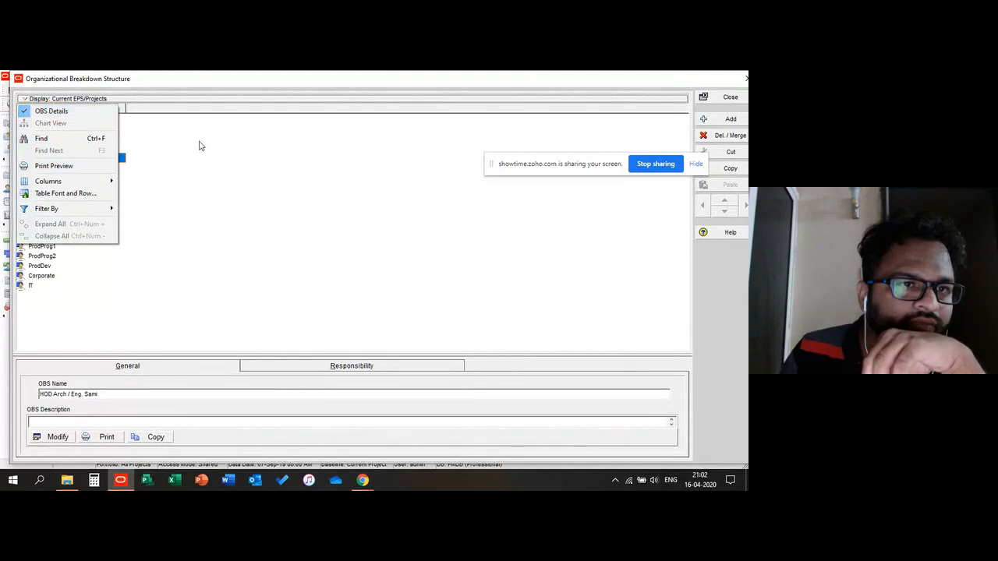
click(198, 146)
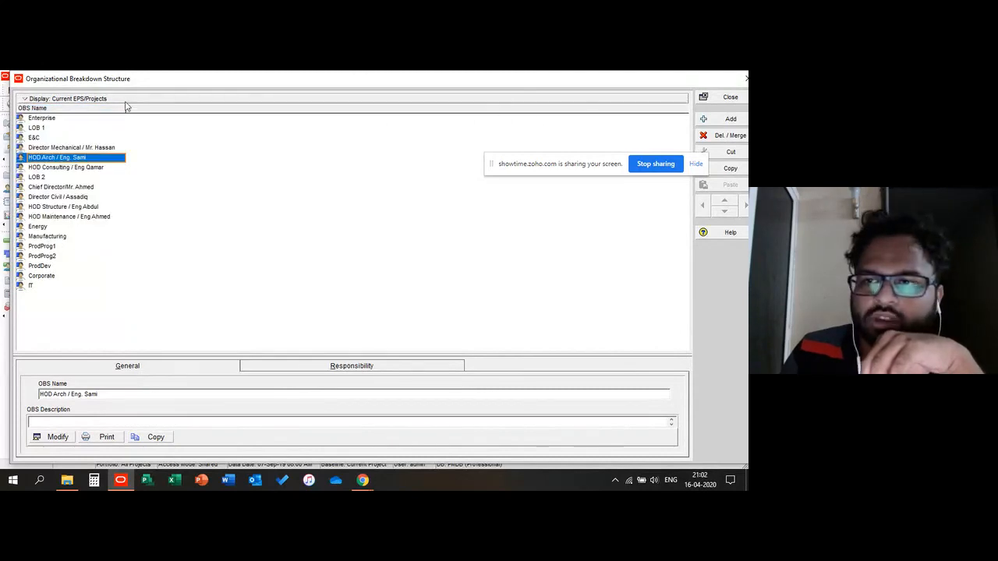
click(104, 286)
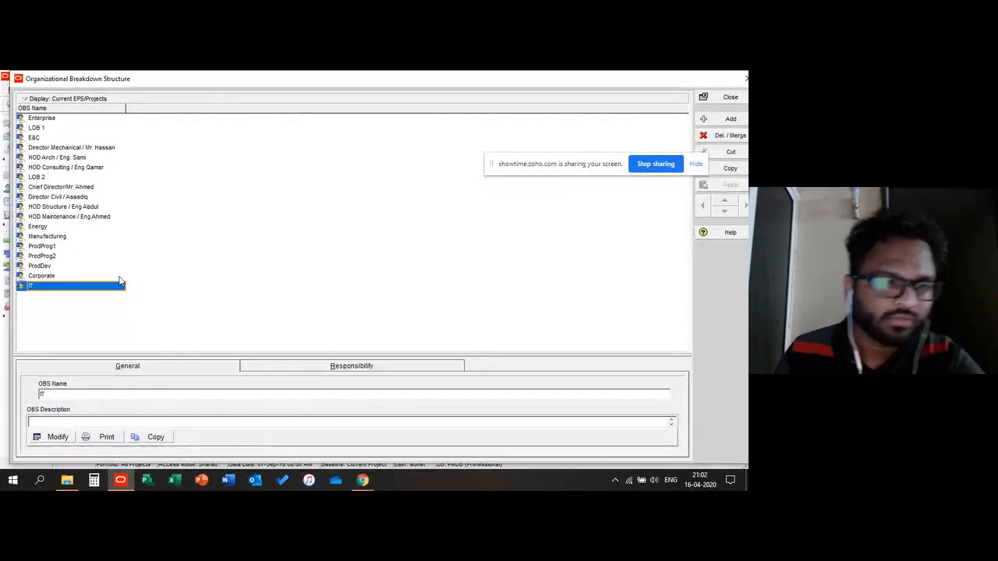
Step: Try to delete all OBS elements, accepting the switch to display all OBS elements
key(ctrl+a)
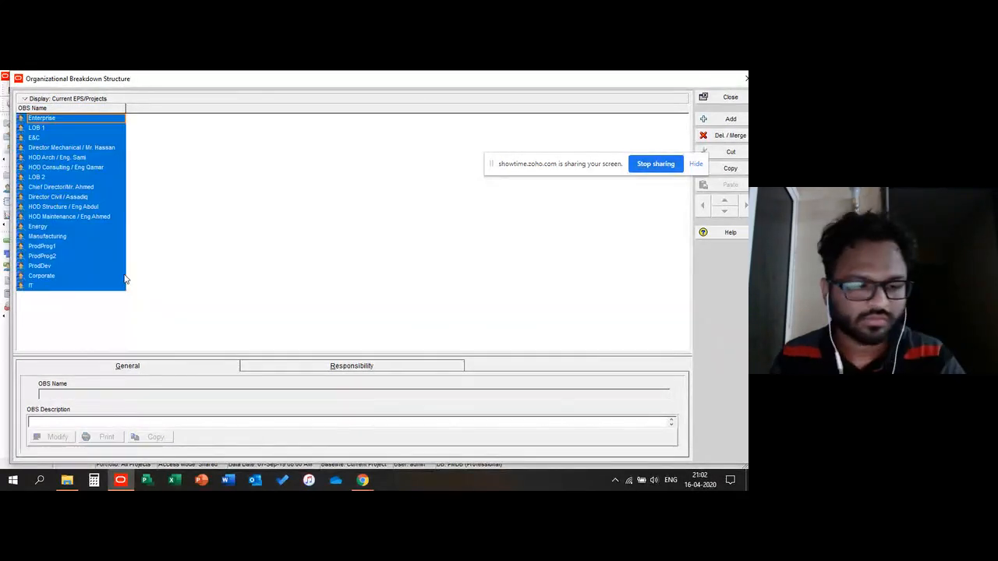
click(727, 135)
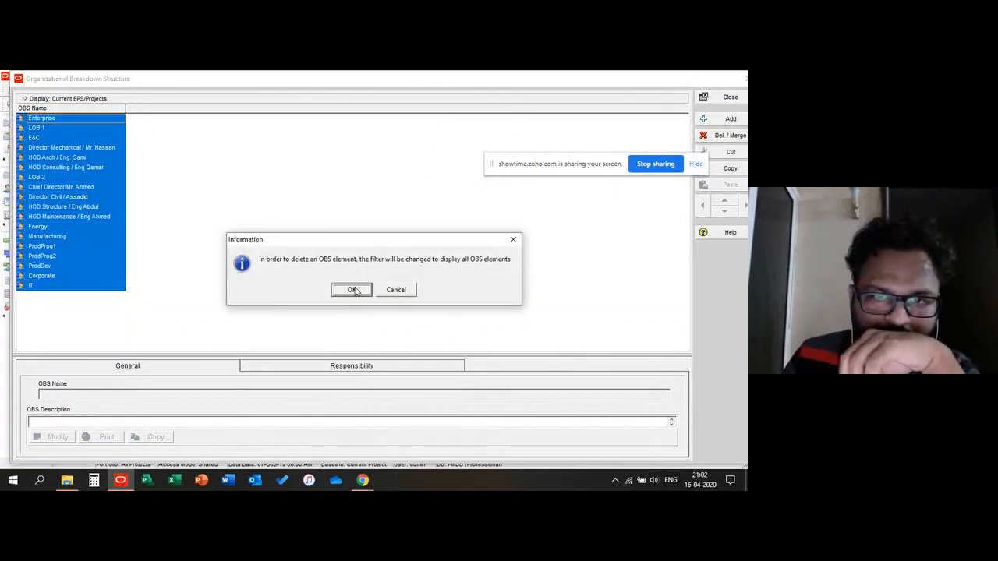
click(352, 290)
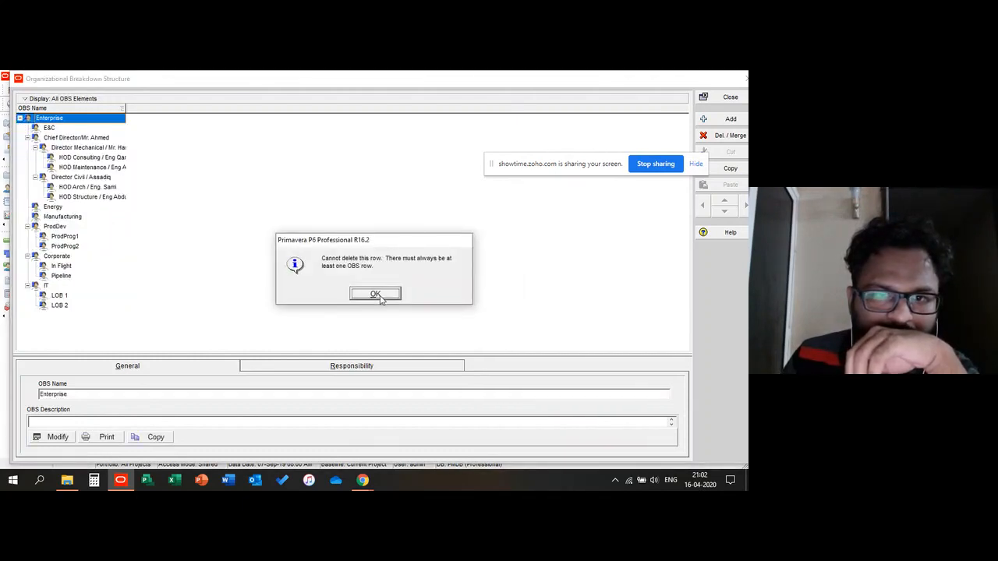
click(379, 297)
Step: Select the HOD Arch / Eng. Sami element and switch the OBS display to Chart View
click(70, 188)
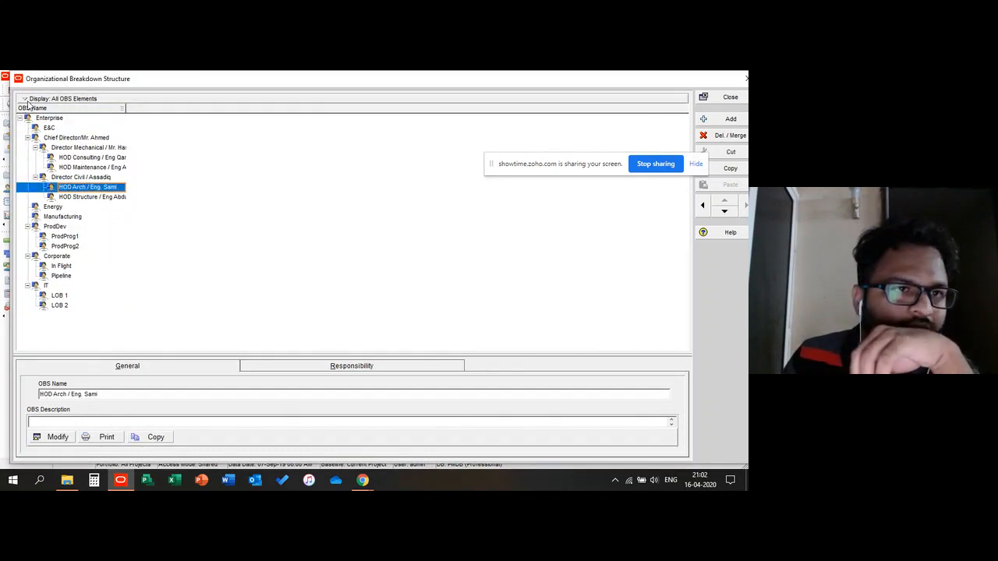
click(32, 99)
click(43, 122)
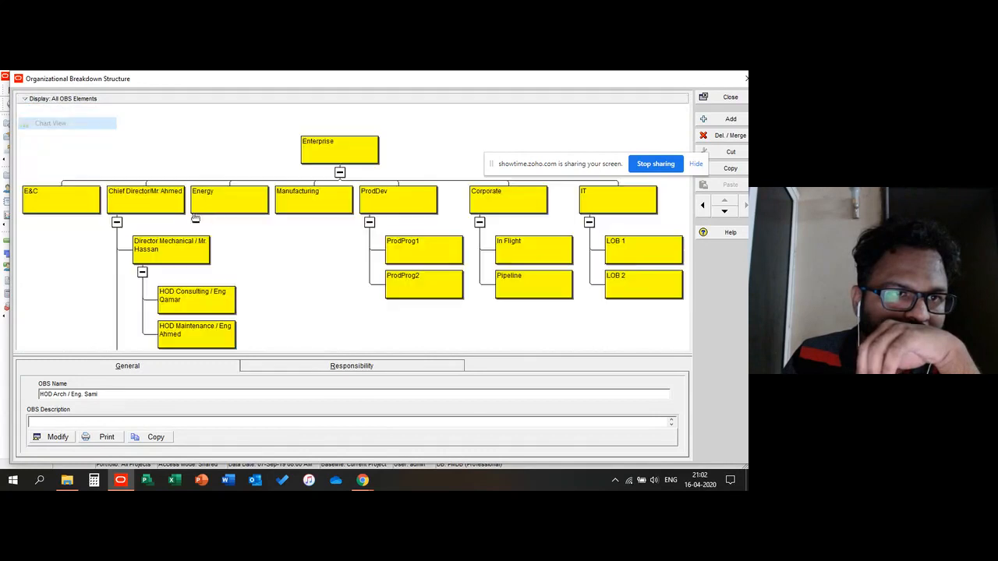
Step: Scroll through the OBS chart to examine the director and HOD hierarchy, then close the dialog
scroll(145, 252, down, 1)
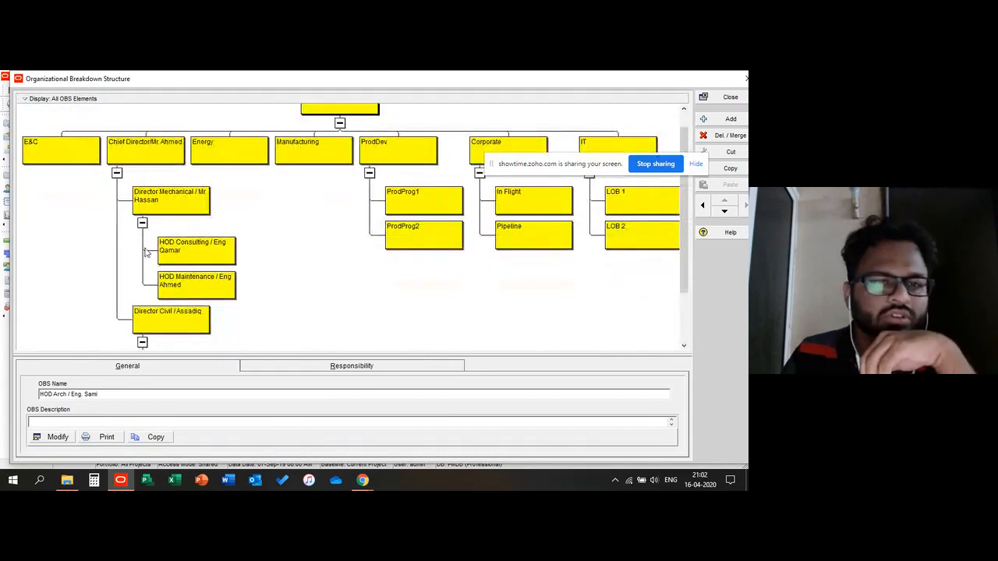
scroll(144, 309, down, 1)
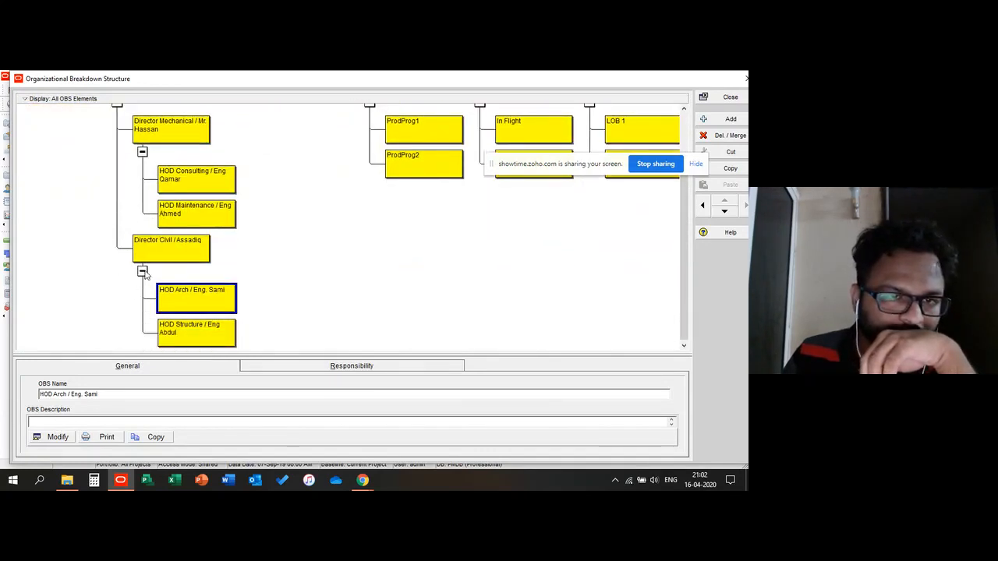
scroll(144, 273, up, 2)
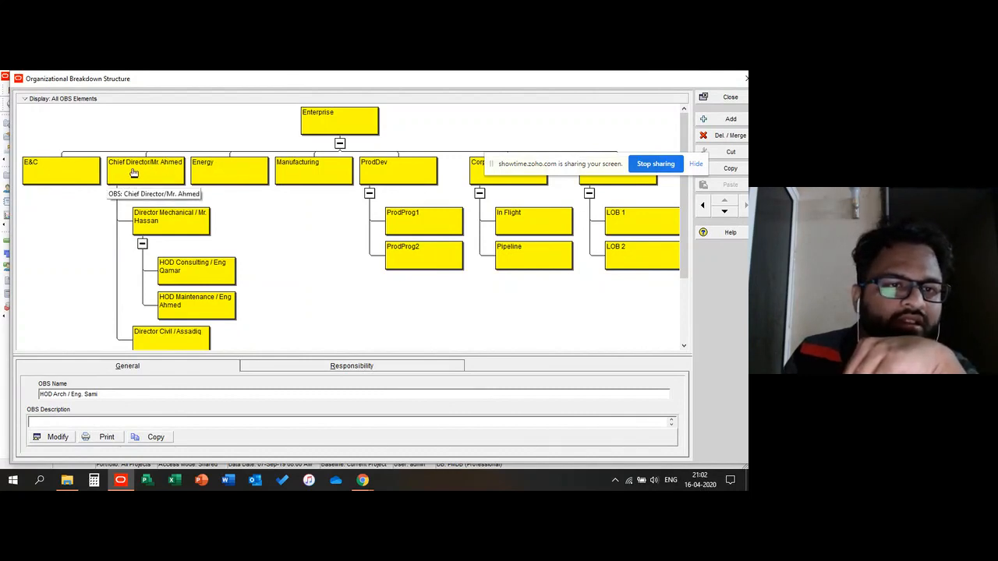
scroll(143, 201, down, 1)
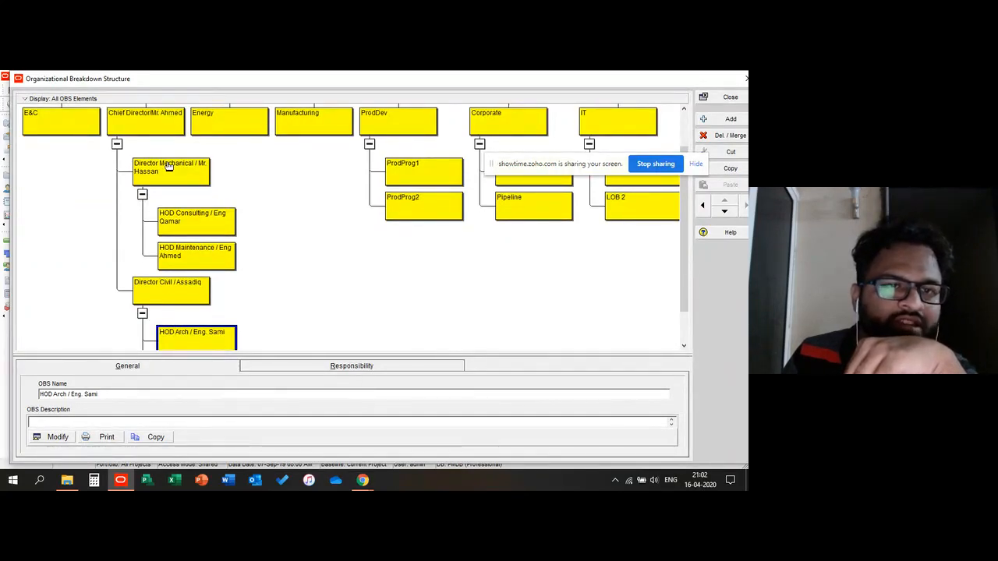
scroll(131, 193, down, 1)
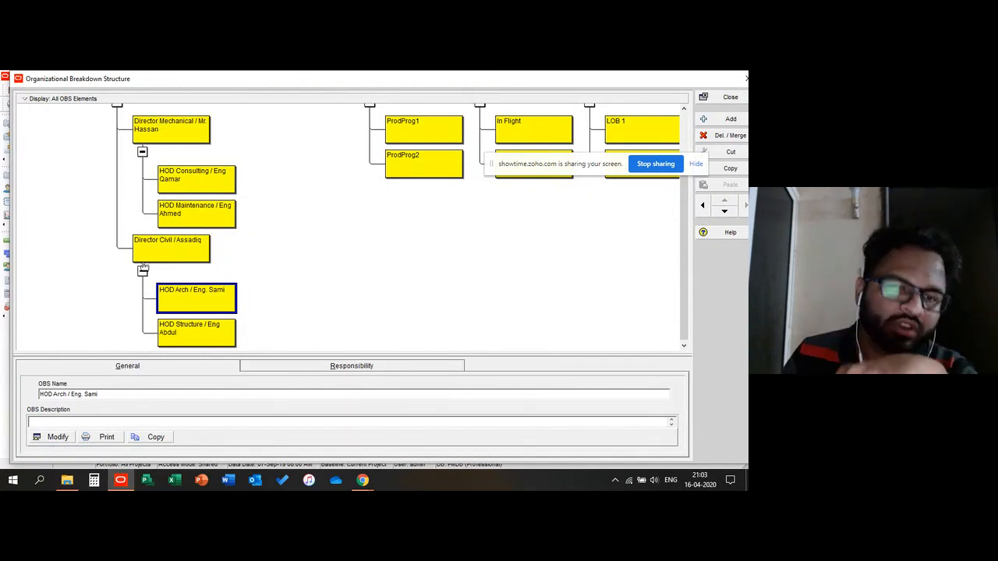
scroll(131, 217, up, 3)
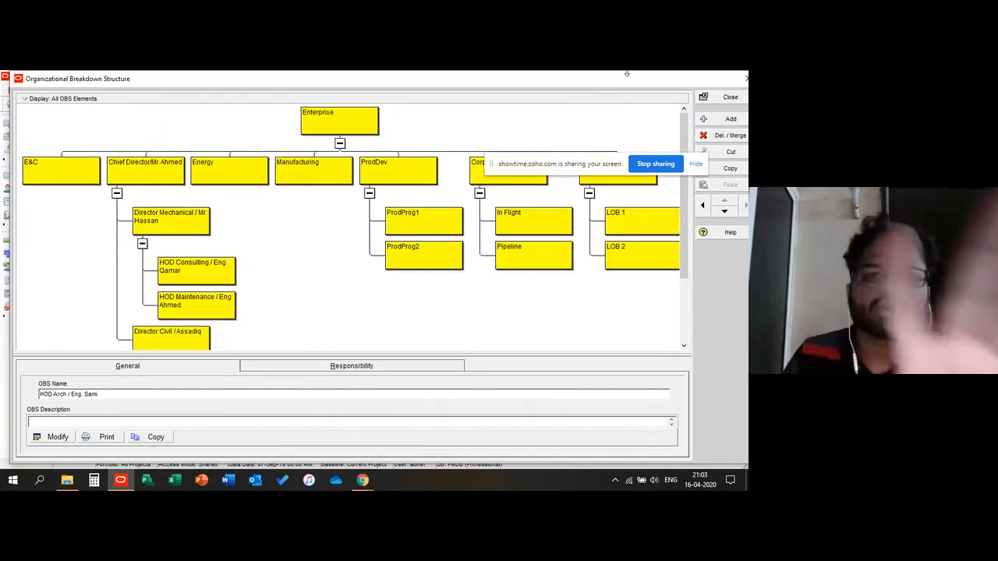
click(731, 97)
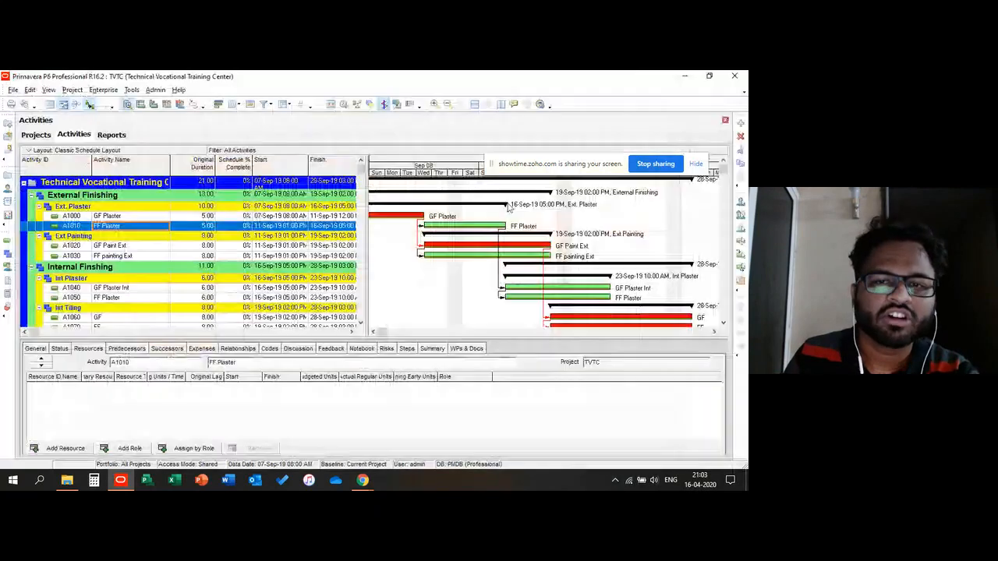
Step: Select the FF Plaster and FF painting Ext activities, then open the Reports window
click(105, 257)
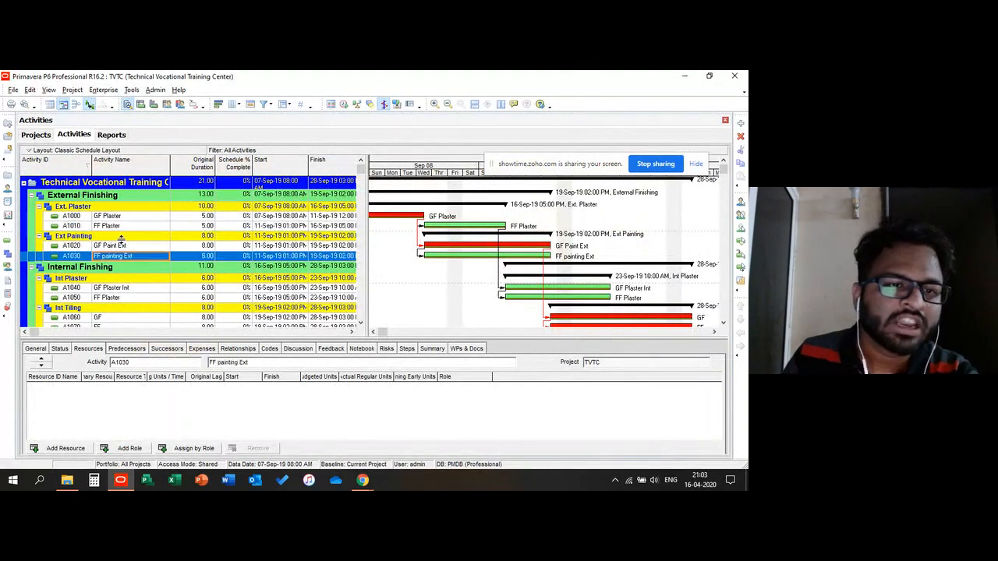
click(127, 228)
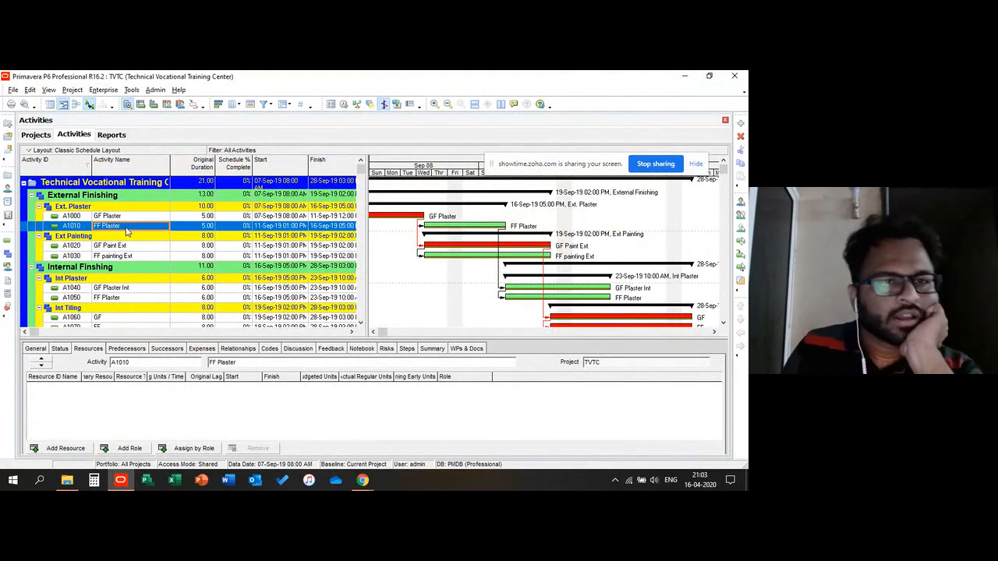
click(131, 90)
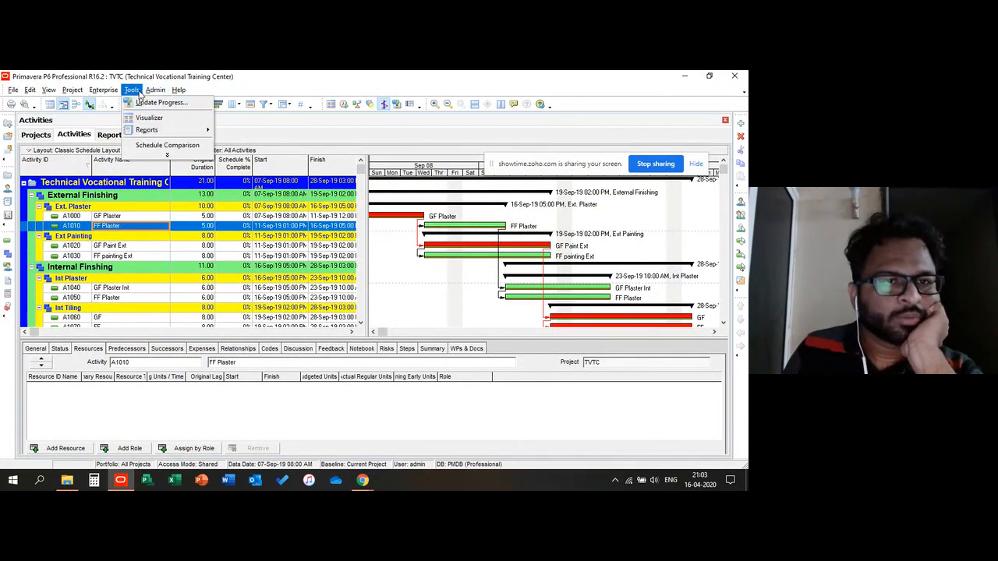
mouse_move(164, 131)
click(230, 131)
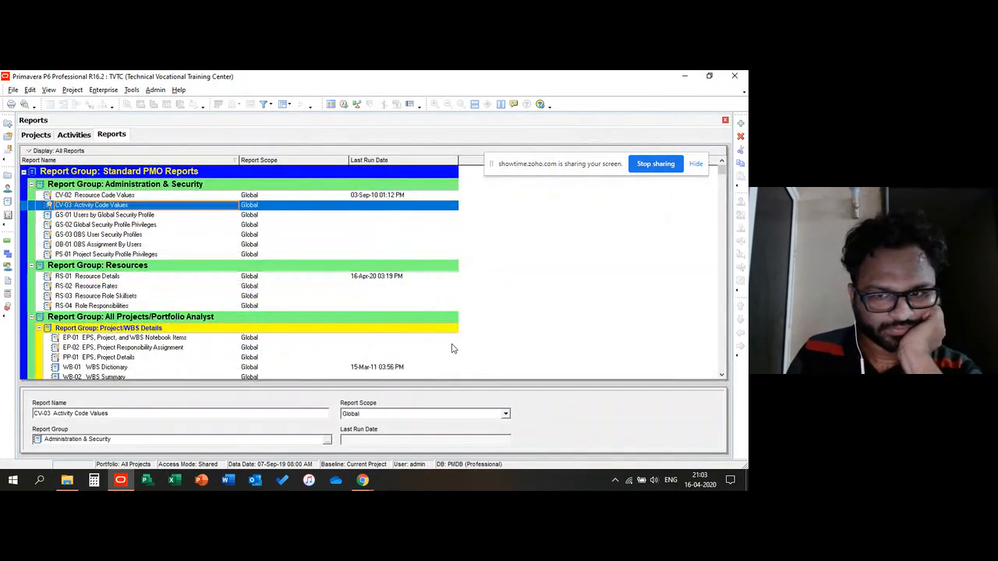
Step: Browse the report groups and select the EP-02 EPS, Project Earned Value report
click(117, 286)
scroll(109, 288, down, 1)
scroll(110, 288, down, 5)
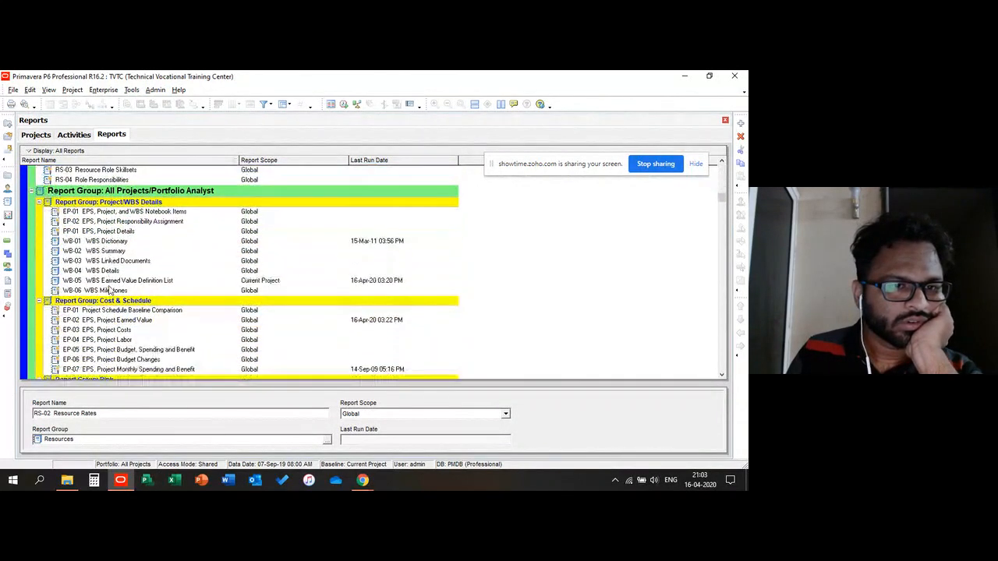
scroll(110, 290, down, 1)
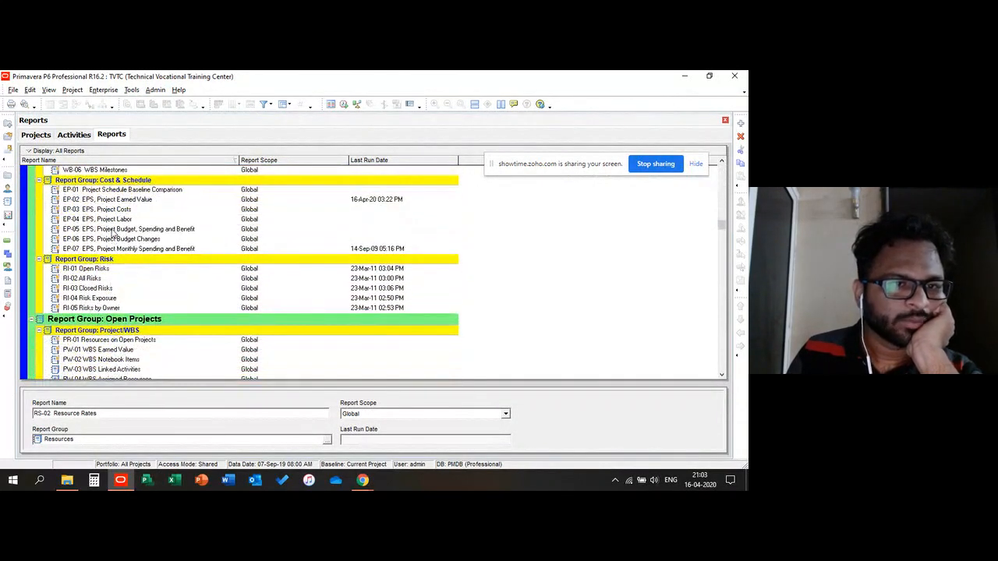
click(115, 230)
click(117, 200)
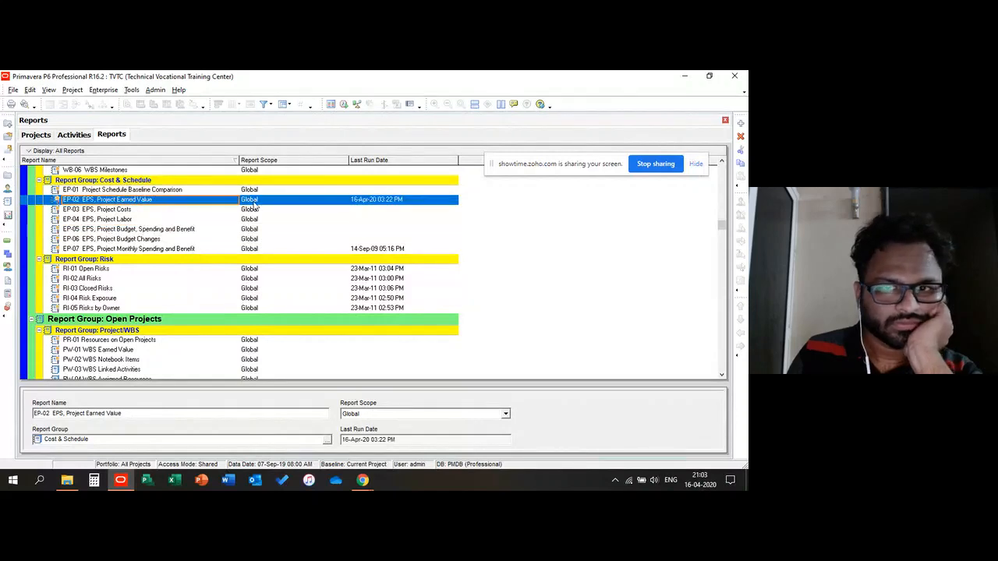
Step: Run the EP-02 EPS, Project Earned Value report with output sent to Print Preview
right_click(147, 201)
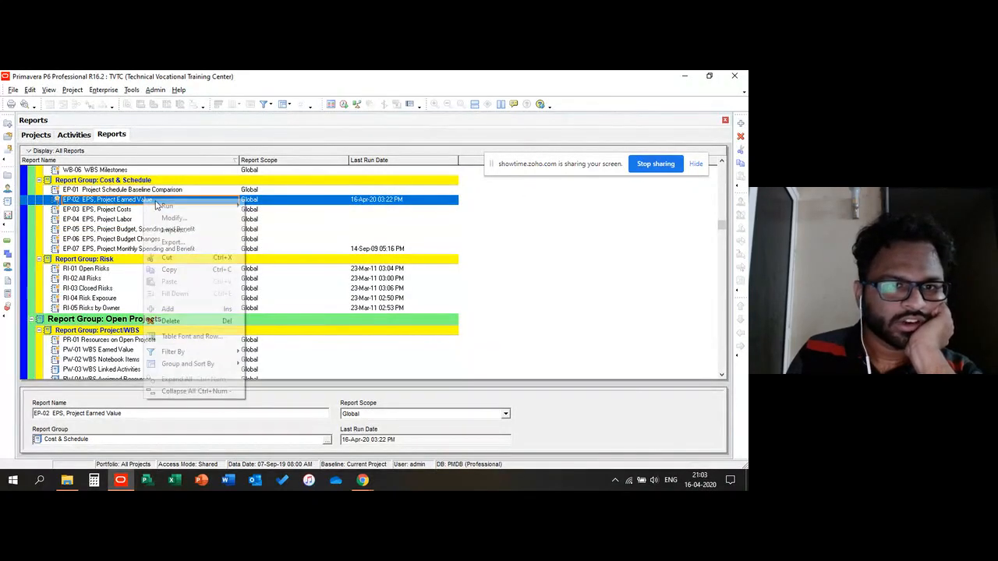
mouse_move(207, 211)
click(253, 207)
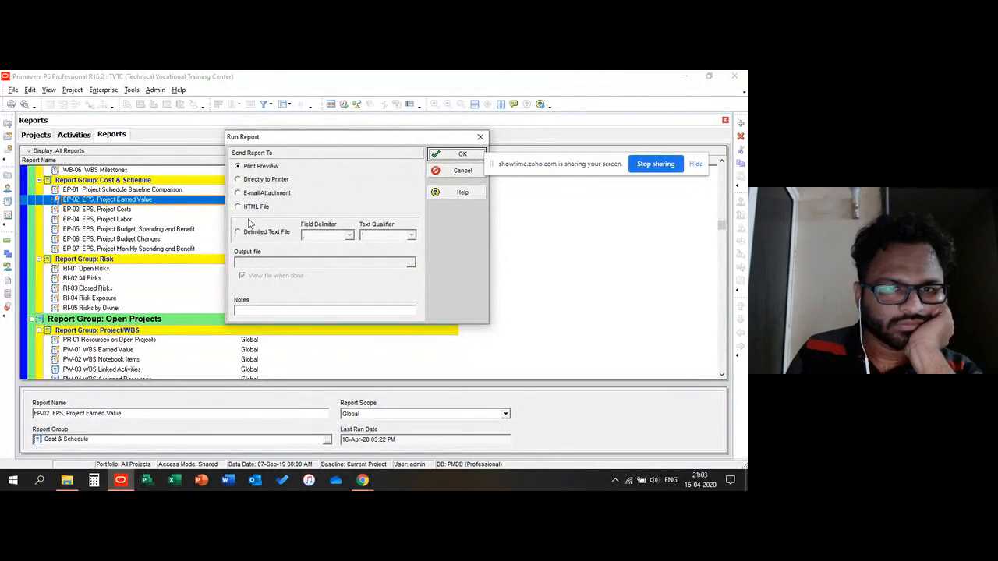
click(324, 193)
click(266, 178)
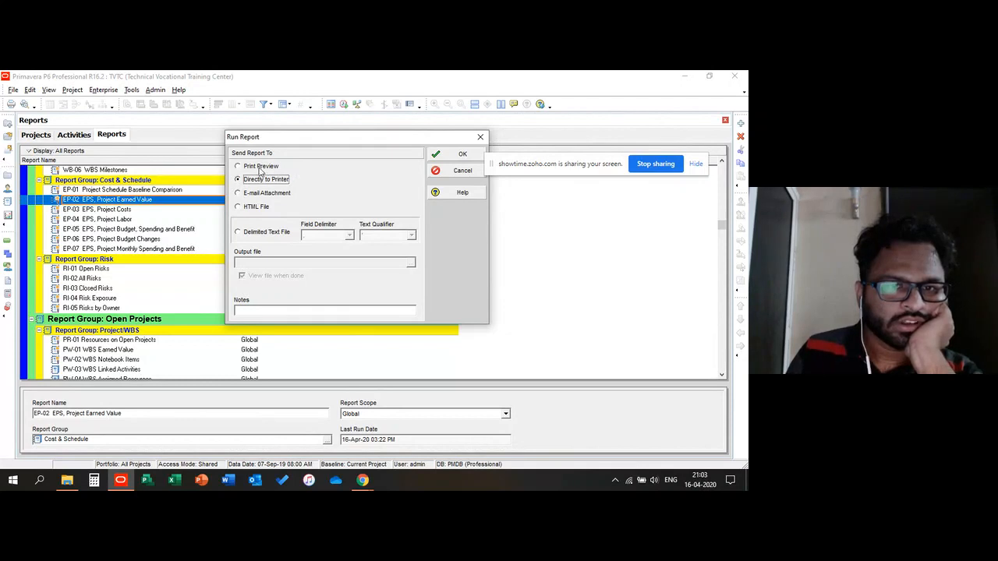
click(262, 166)
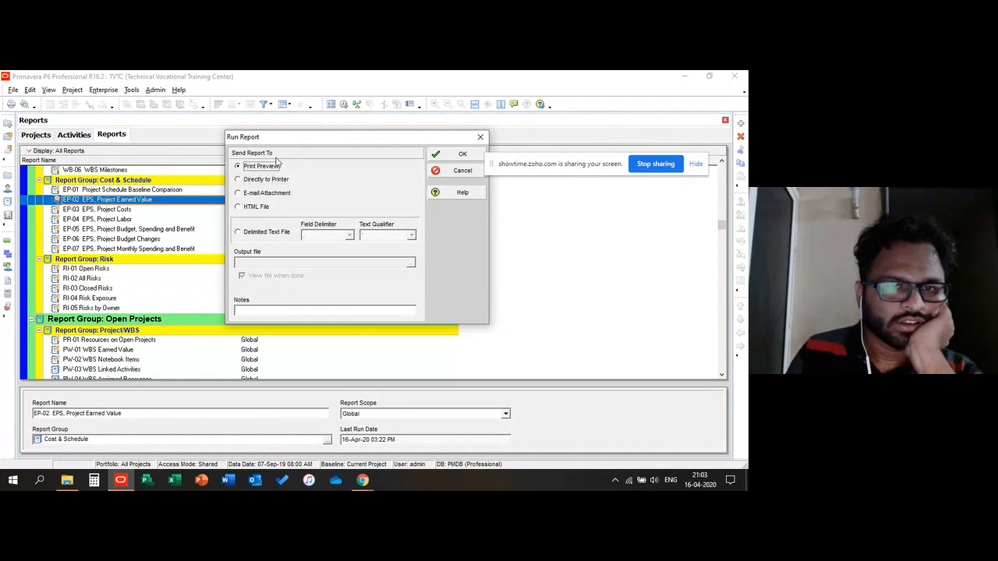
click(442, 156)
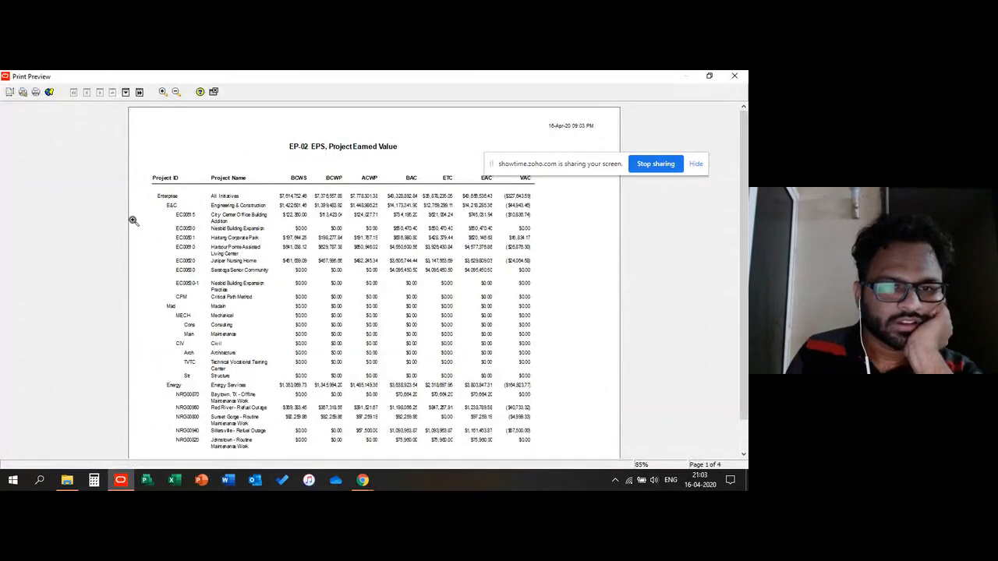
Step: Page through the earned value report preview and close it
scroll(224, 234, down, 2)
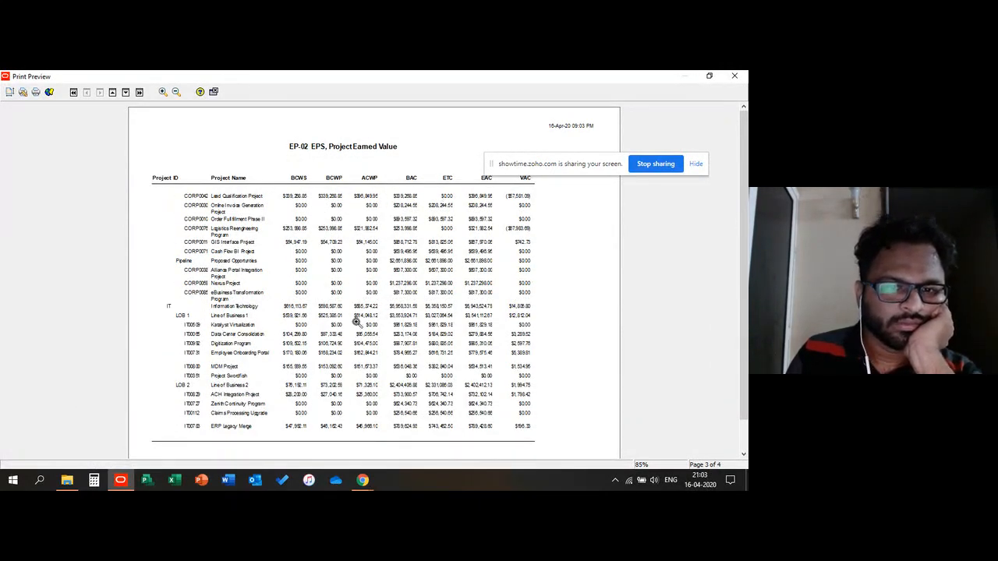
scroll(347, 216, up, 2)
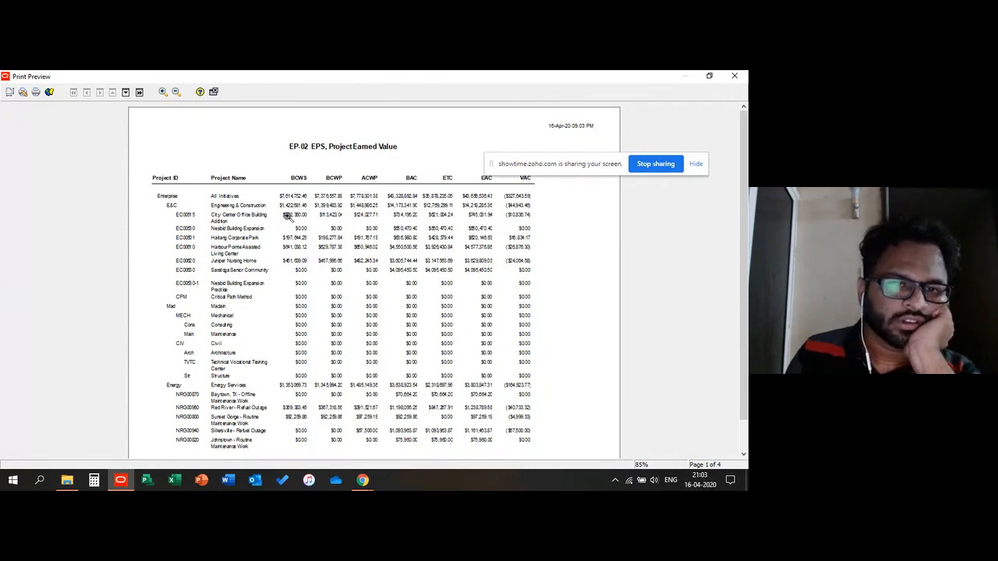
scroll(274, 263, down, 3)
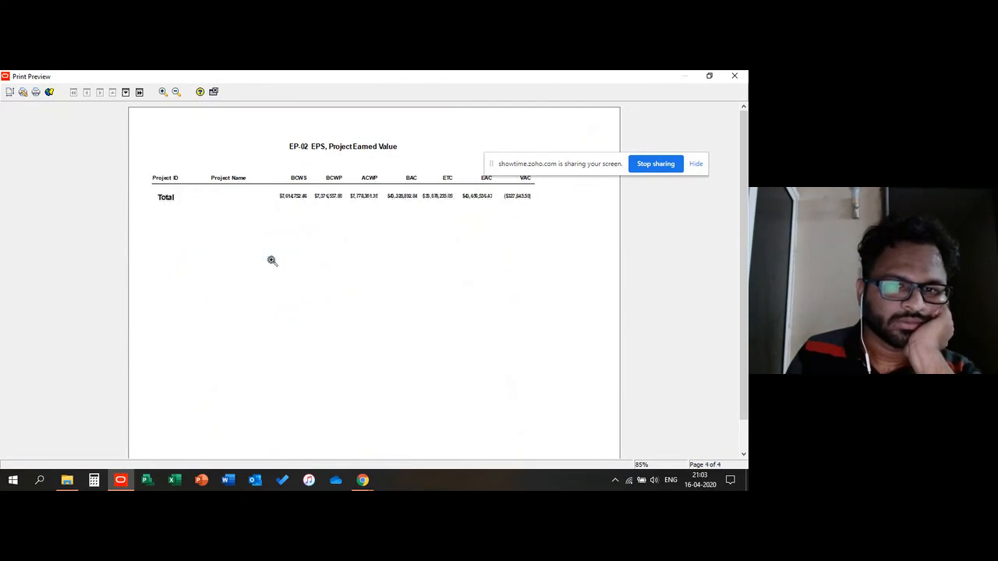
scroll(415, 164, up, 3)
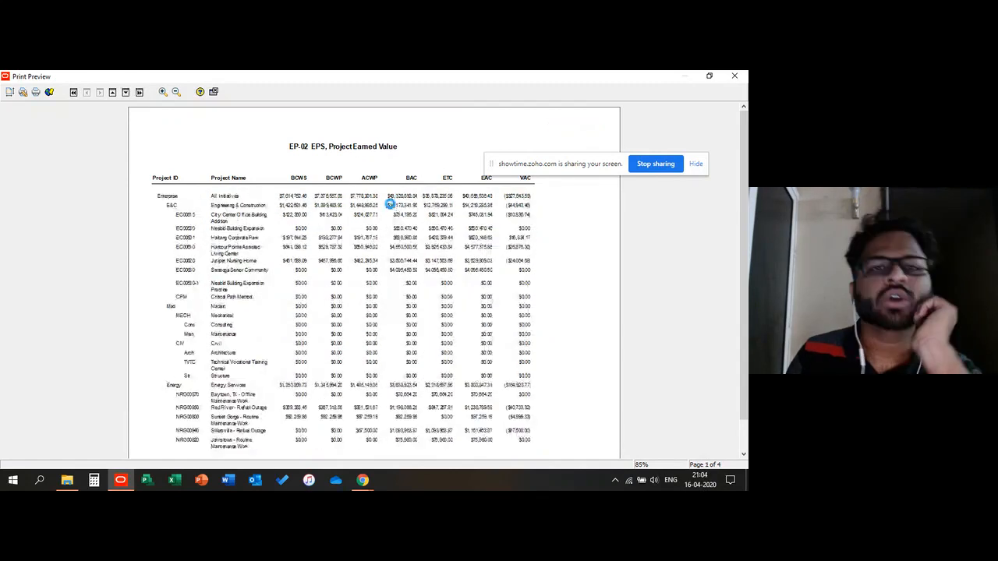
click(734, 76)
Step: Browse the Cost & Schedule and Risk report groups, selecting the RI-04 Risk Exposure report
click(125, 230)
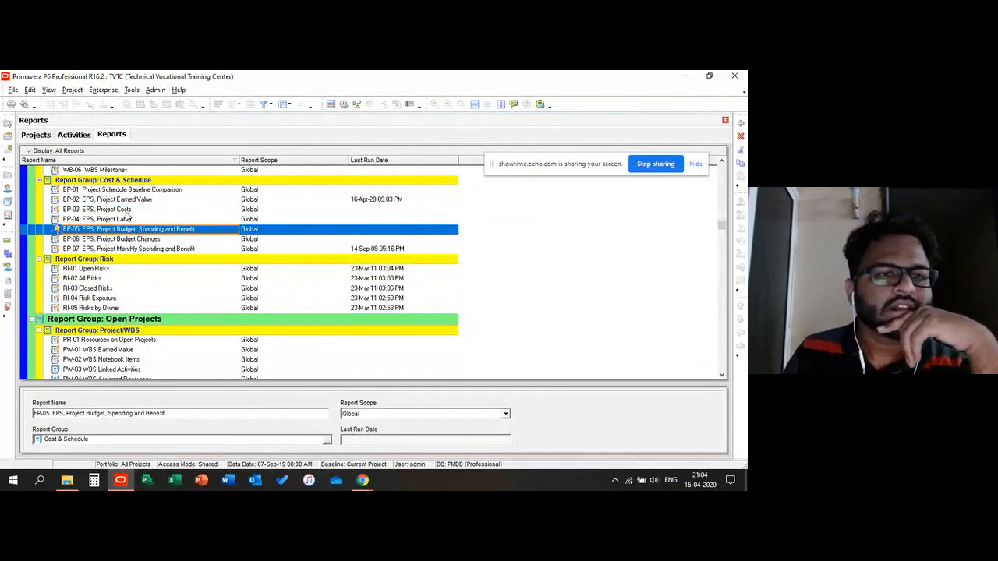
click(128, 210)
click(253, 386)
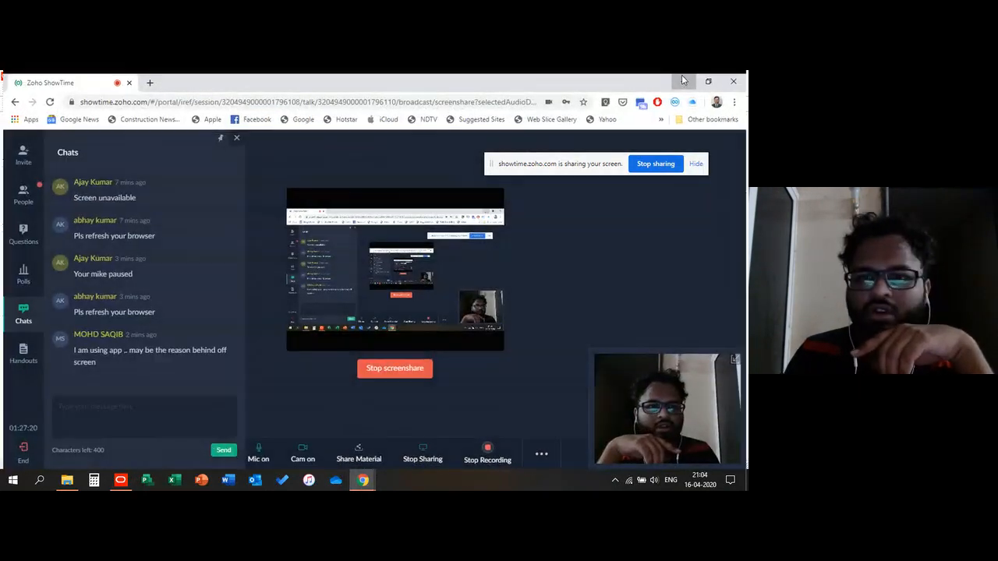
click(683, 78)
click(103, 297)
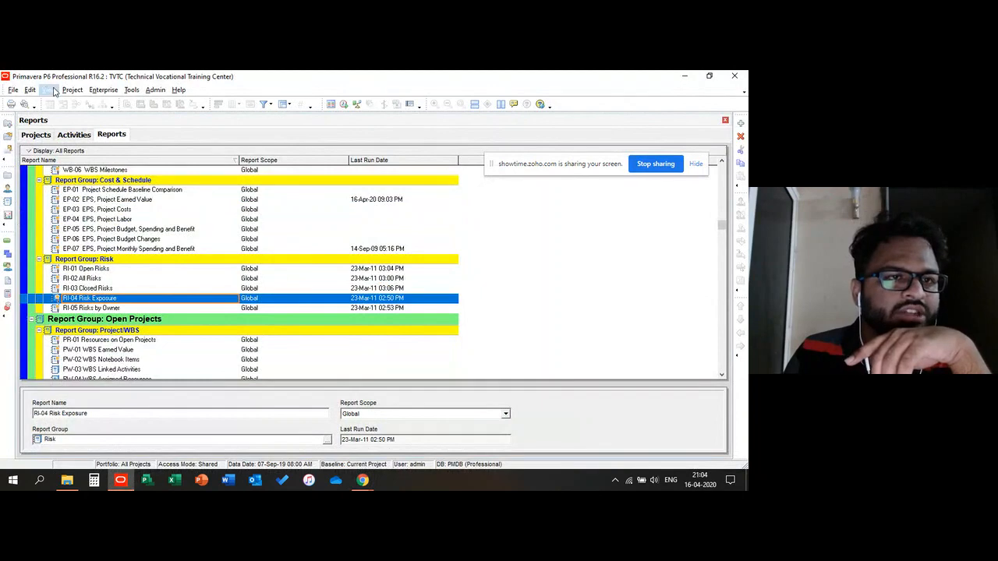
Step: Close all open projects
click(14, 90)
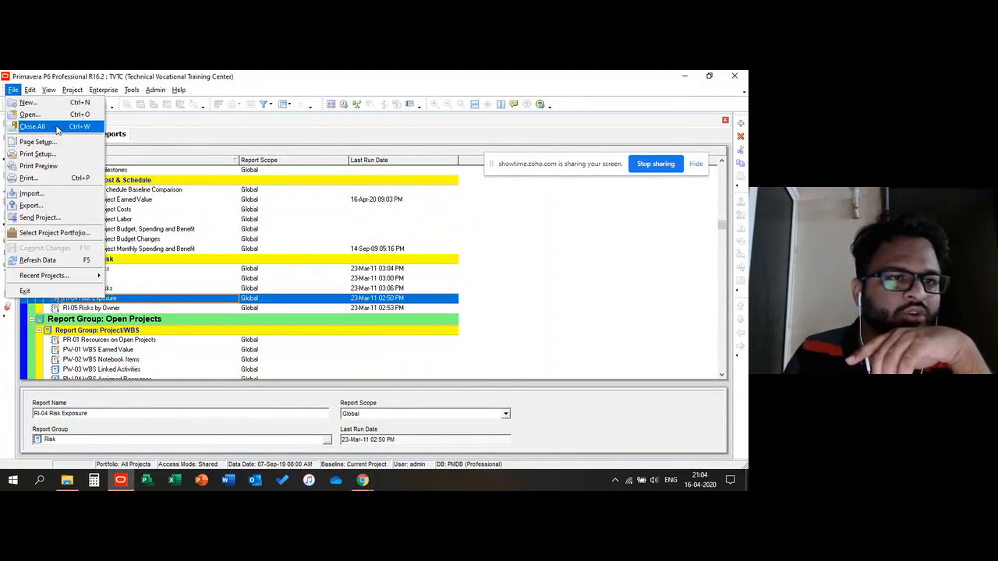
click(32, 126)
click(359, 294)
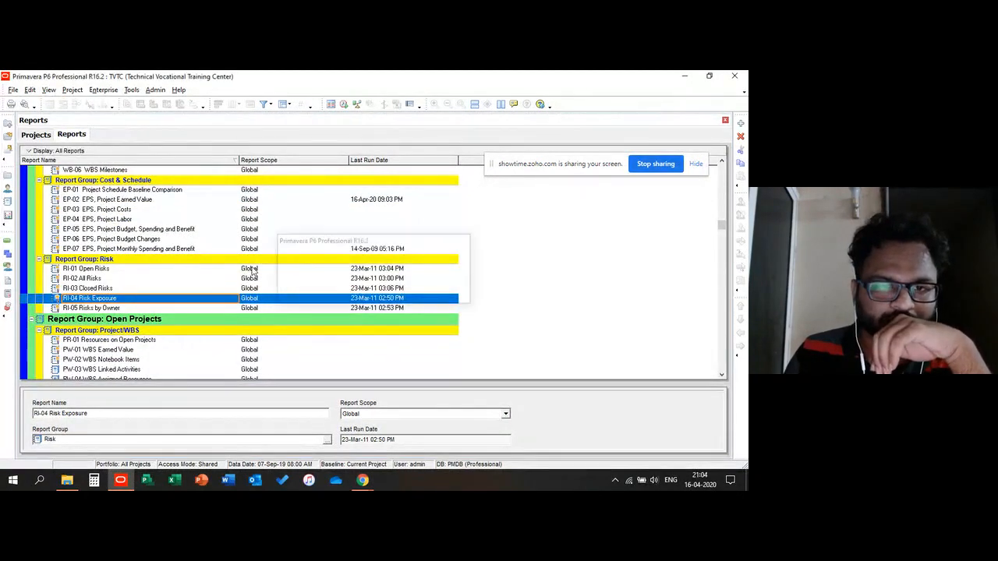
Step: Exit Primavera P6
click(734, 76)
click(347, 295)
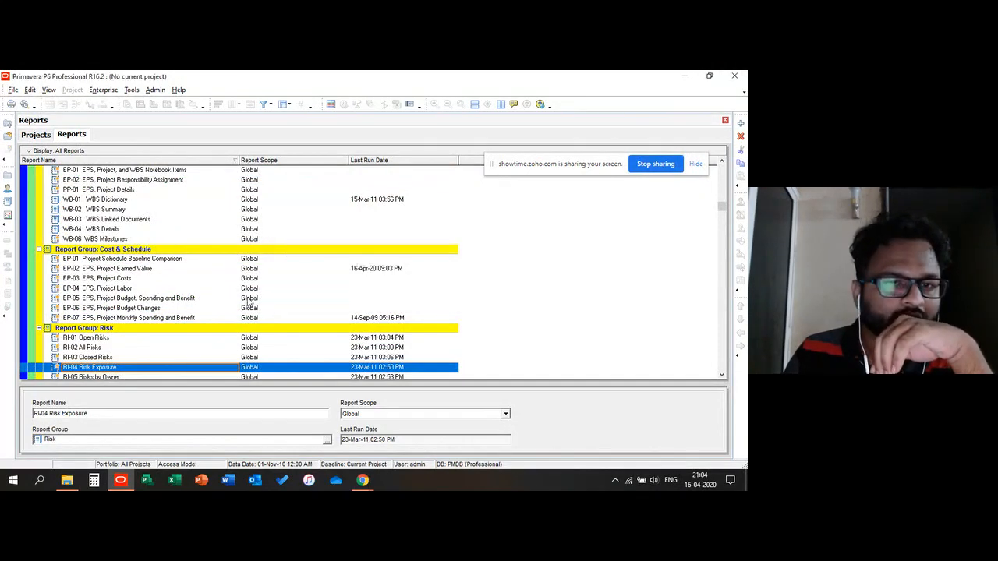
click(734, 75)
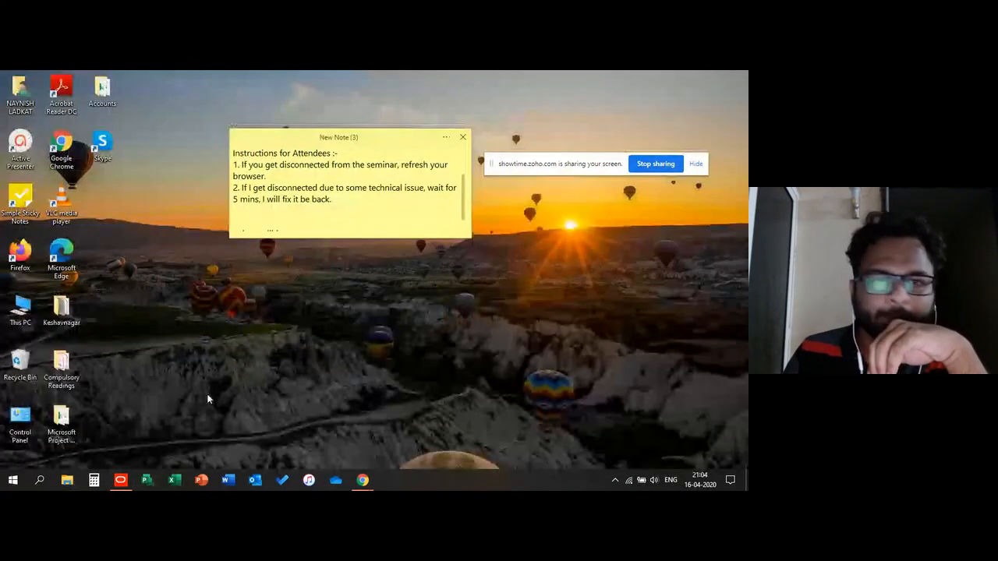
Step: Switch to the Zoho ShowTime session in the browser and close the chat panel
mouse_move(364, 480)
click(351, 461)
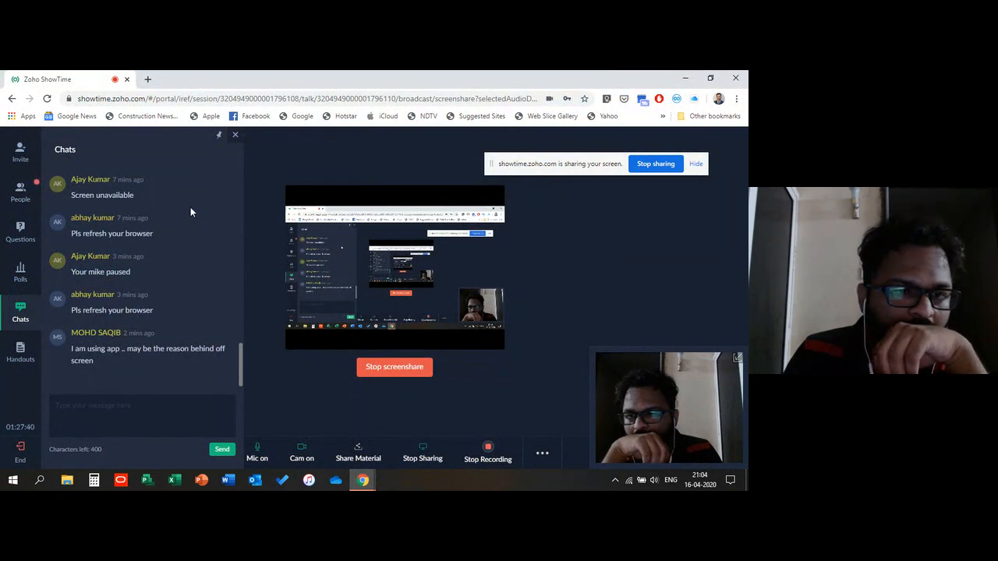
click(235, 135)
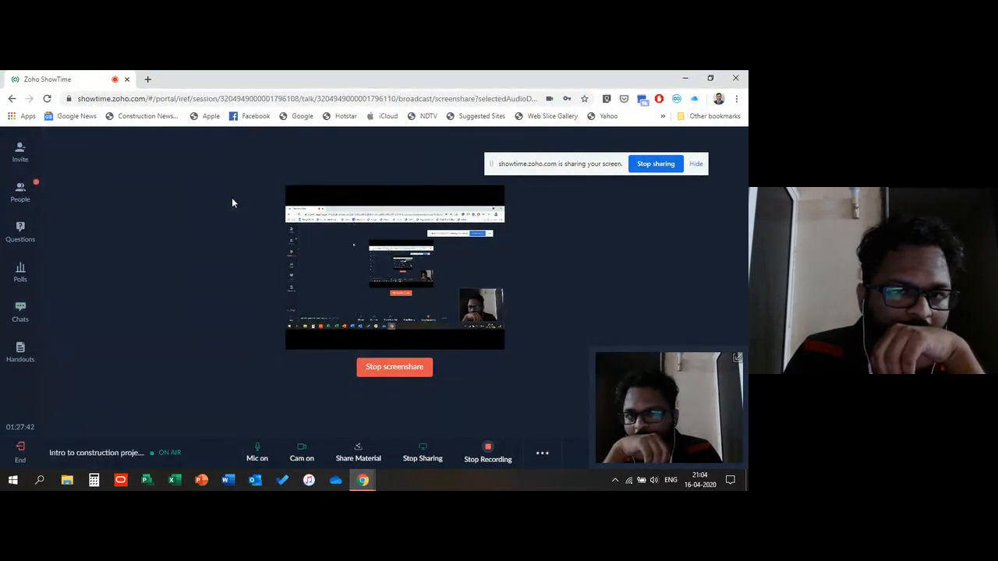